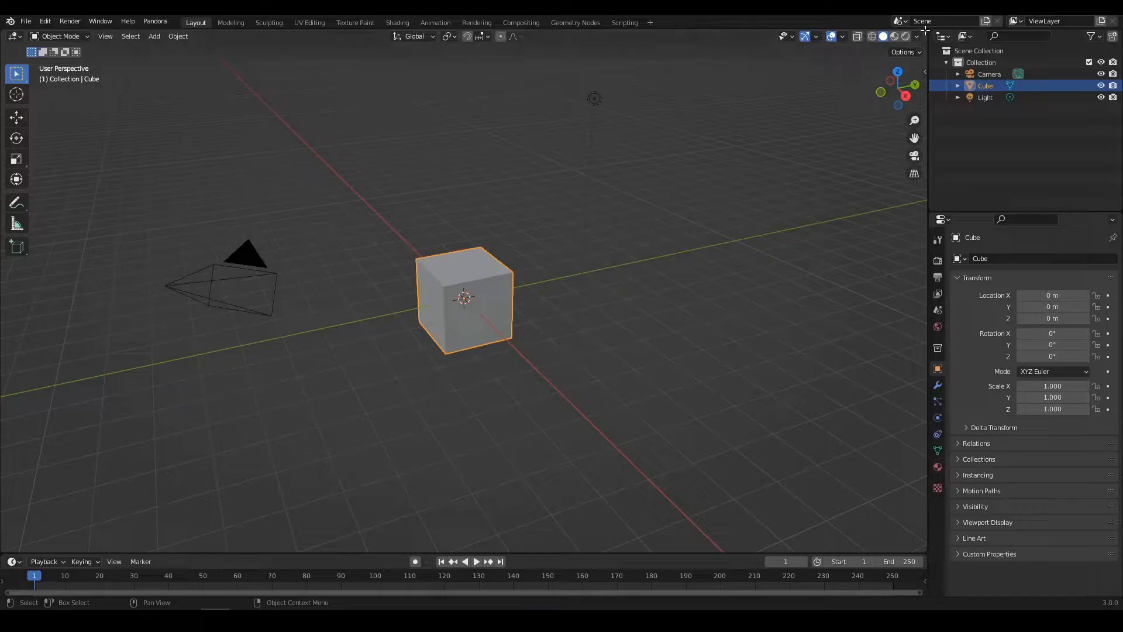
- Split the 3D viewport vertically and switch the wider new area to the Compositor
{"action": "left_click_drag", "start_coordinate": [924, 29], "coordinate": [359, 85]}
{"action": "left_click", "coordinate": [376, 37]}
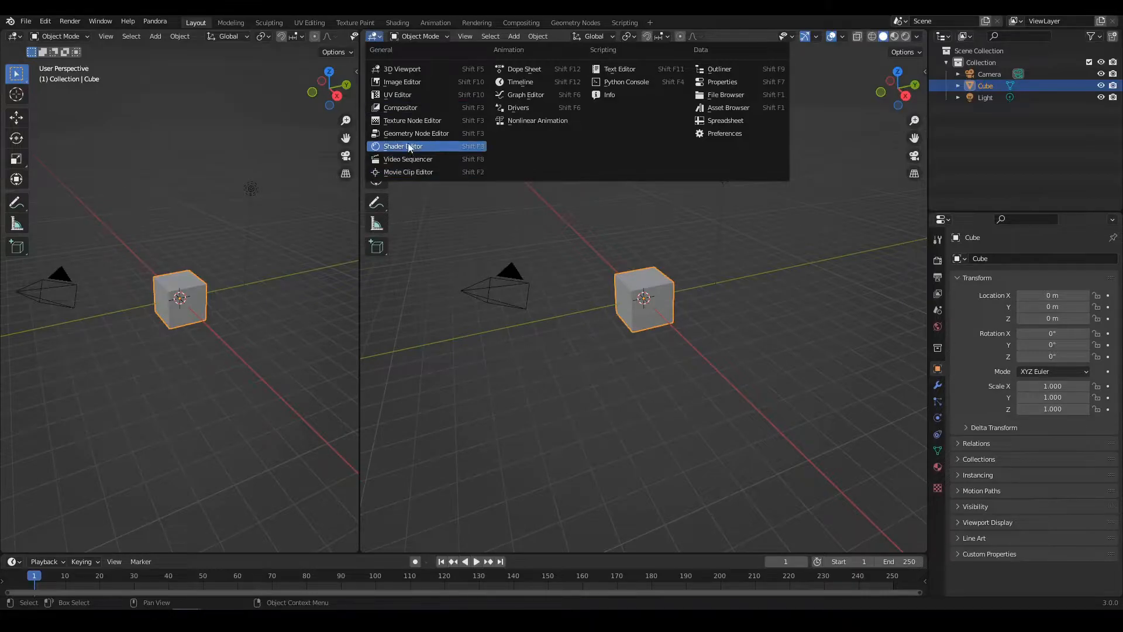
{"action": "left_click", "coordinate": [402, 108]}
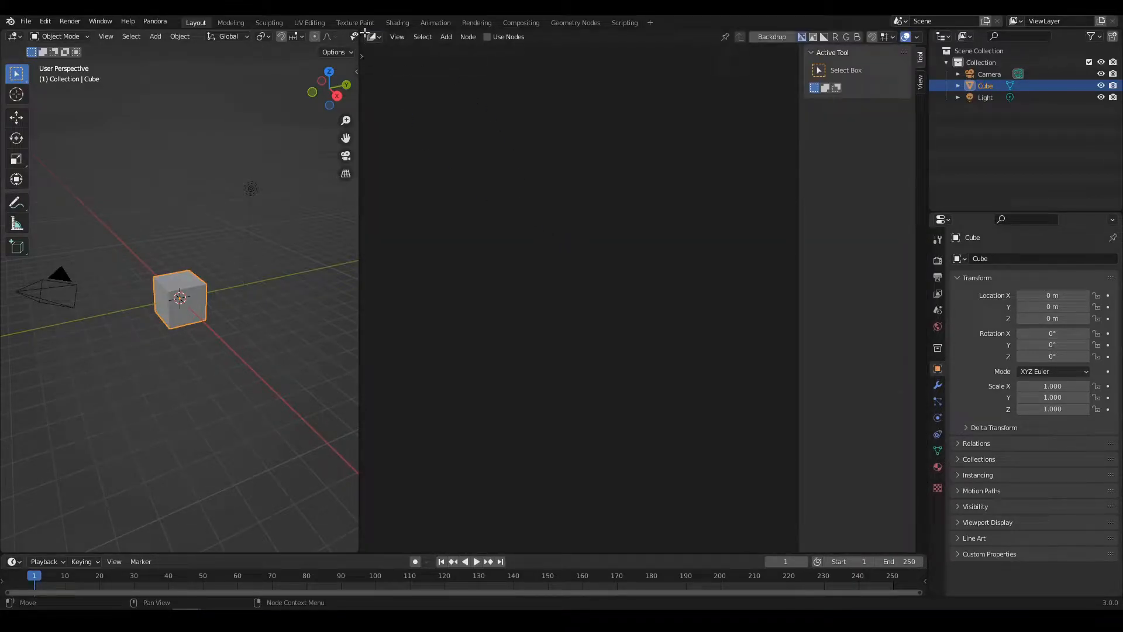
- Split the Compositor area horizontally and turn its upper half into an Image Editor displaying the Viewer Node image
{"action": "left_click_drag", "start_coordinate": [364, 29], "coordinate": [445, 279]}
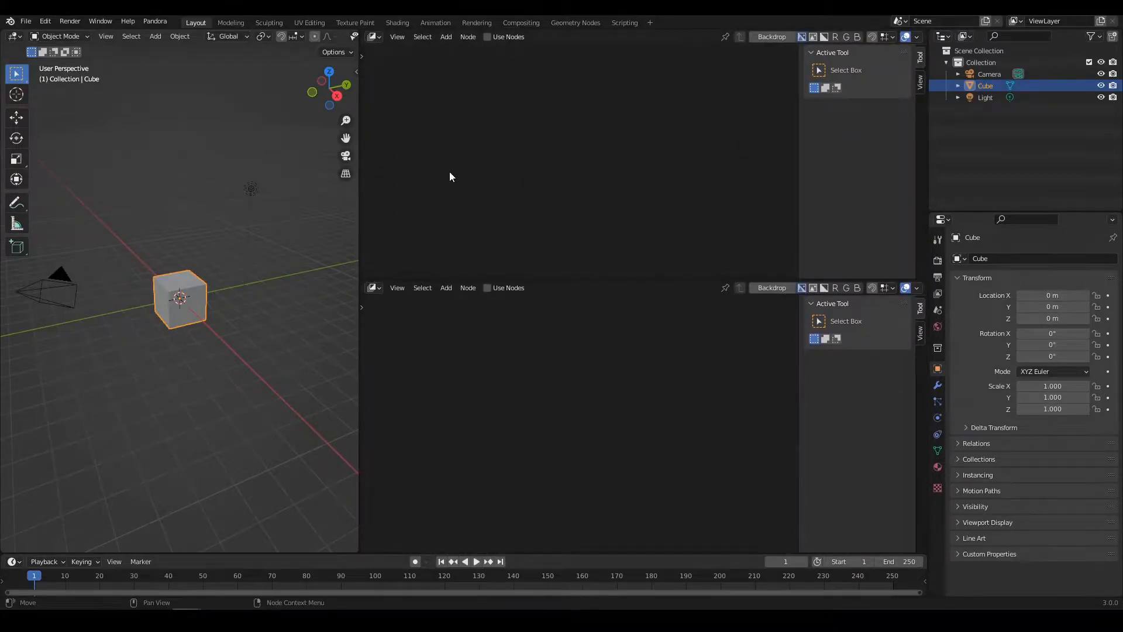
{"action": "left_click", "coordinate": [374, 37]}
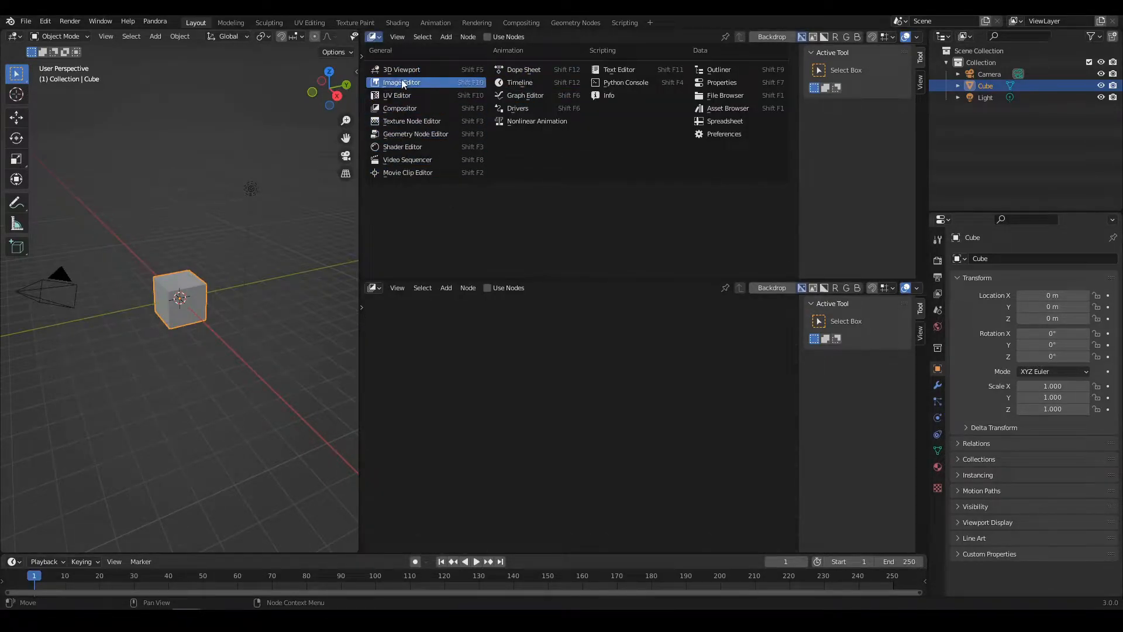
{"action": "left_click", "coordinate": [404, 83]}
{"action": "left_click", "coordinate": [594, 38]}
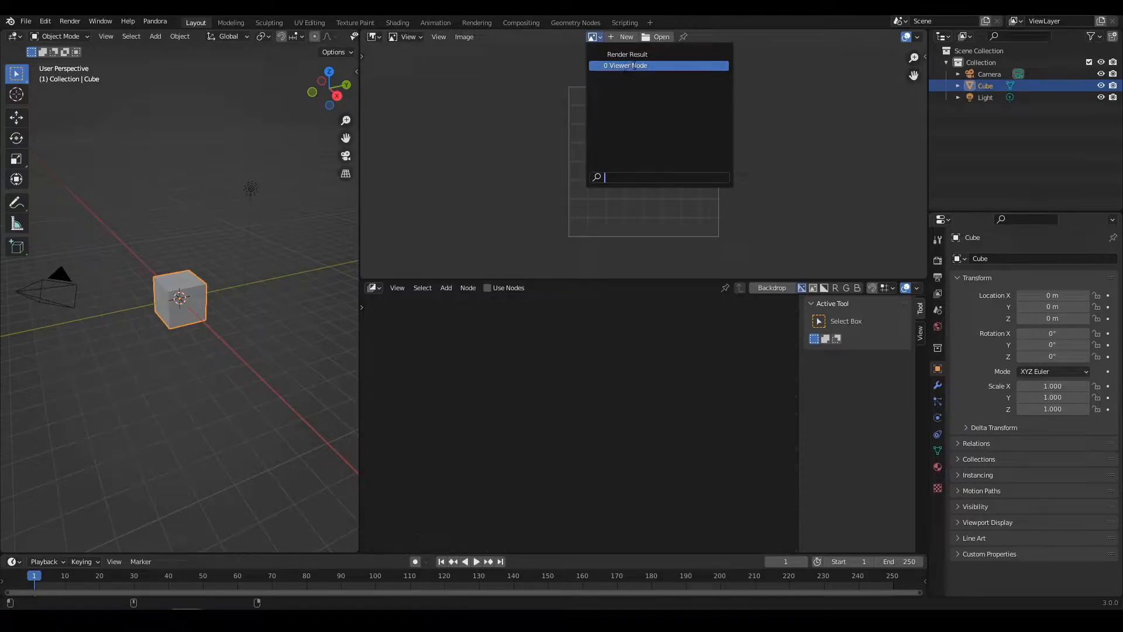
{"action": "key", "text": "Return"}
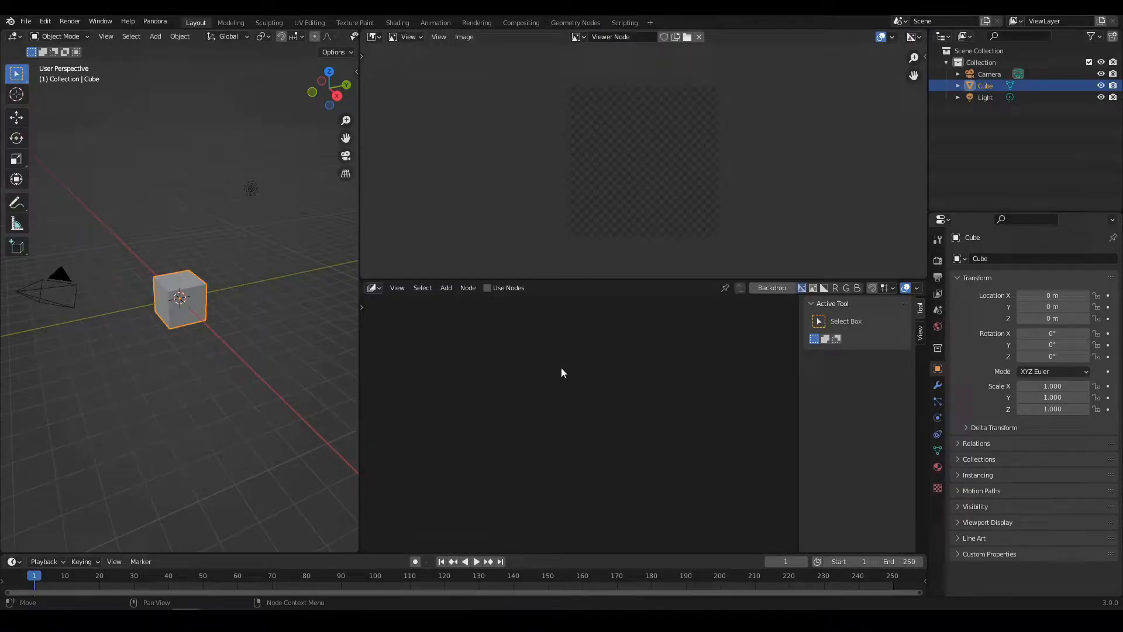
- Enable Use Nodes in the Compositor and hide its sidebar
{"action": "left_click", "coordinate": [487, 287]}
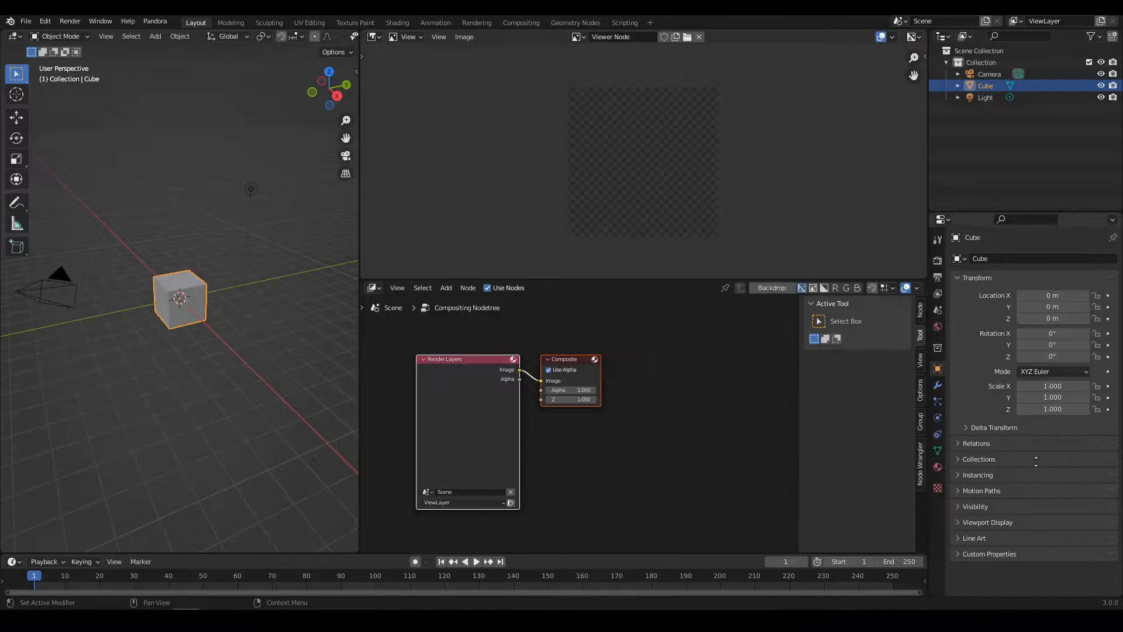
{"action": "key", "text": "n"}
{"action": "key", "text": "Home"}
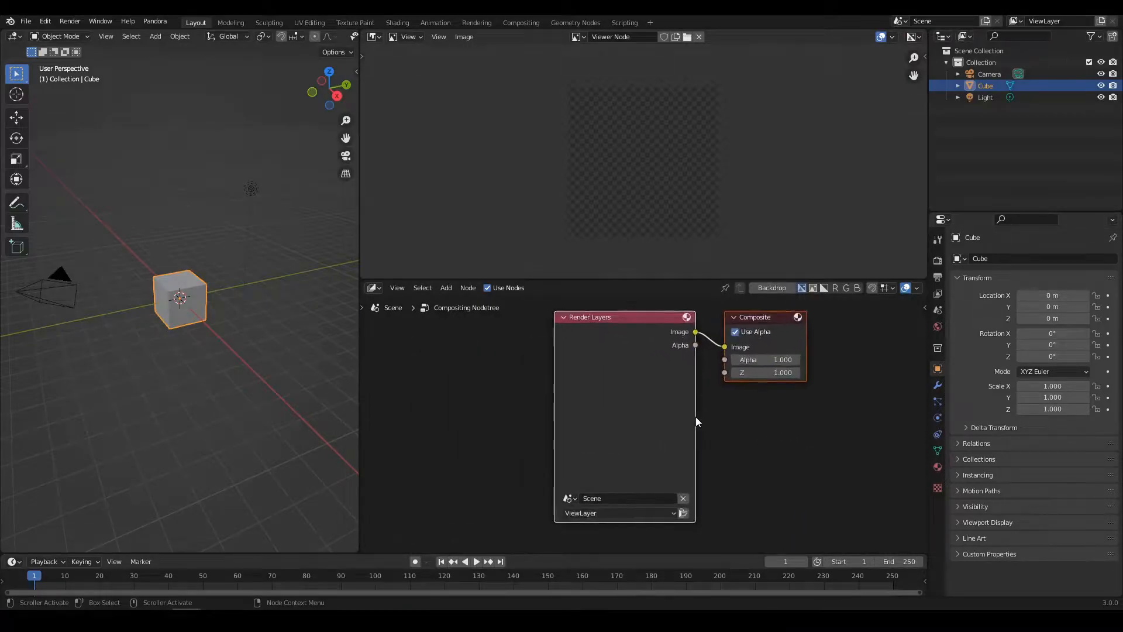
- Spread the Render Layers and Composite nodes apart to leave room between them
{"action": "left_click", "coordinate": [771, 433]}
{"action": "scroll", "coordinate": [764, 433], "scroll_direction": "down", "scroll_amount": 7}
{"action": "middle_click_drag", "start_coordinate": [762, 432], "coordinate": [657, 458]}
{"action": "scroll", "coordinate": [652, 445], "scroll_direction": "up", "scroll_amount": 1}
{"action": "left_click_drag", "start_coordinate": [640, 377], "coordinate": [792, 350]}
{"action": "left_click_drag", "start_coordinate": [518, 378], "coordinate": [442, 383]}
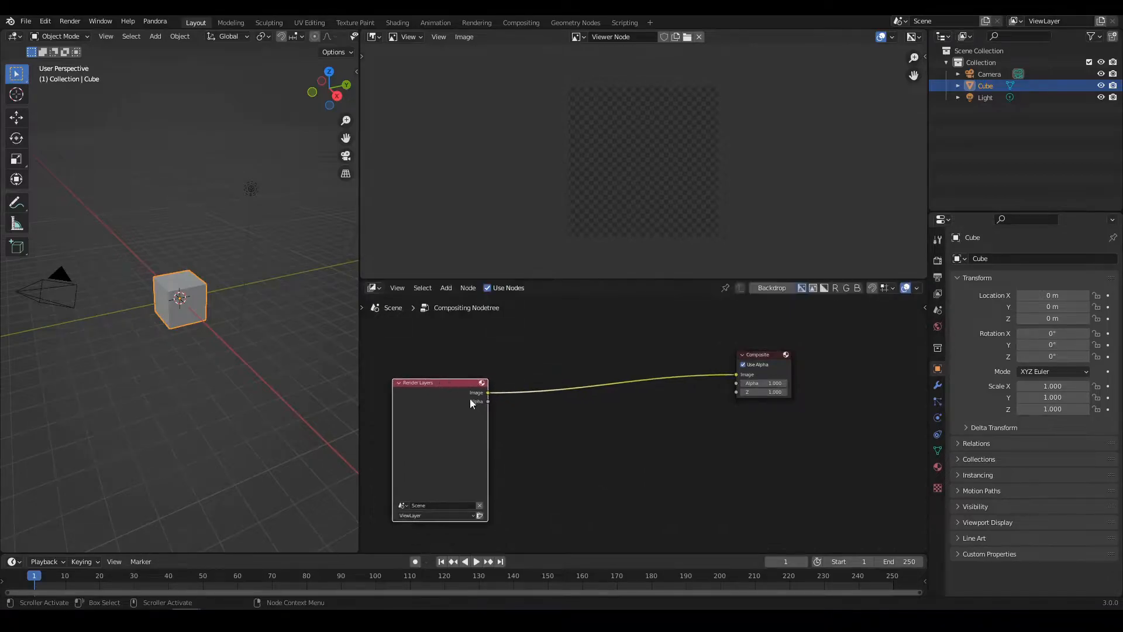
{"action": "left_click_drag", "start_coordinate": [763, 354], "coordinate": [808, 341]}
{"action": "left_click_drag", "start_coordinate": [465, 380], "coordinate": [504, 375]}
- Check the Compositing and Sequencer options under Post Processing in the output properties
{"action": "left_click", "coordinate": [937, 261]}
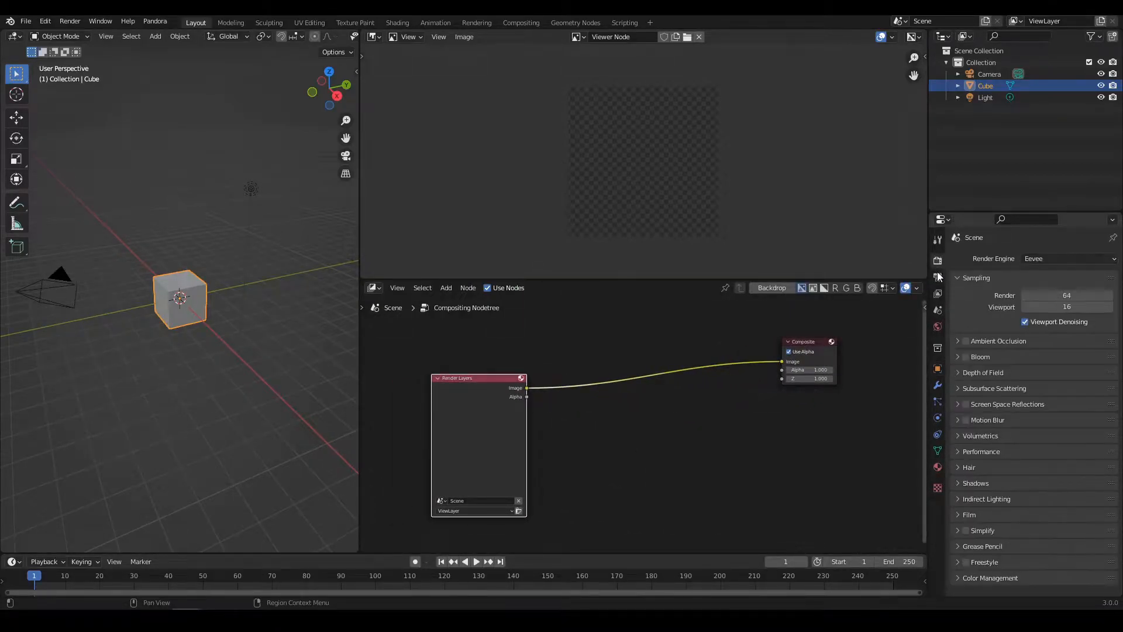
{"action": "left_click", "coordinate": [937, 278]}
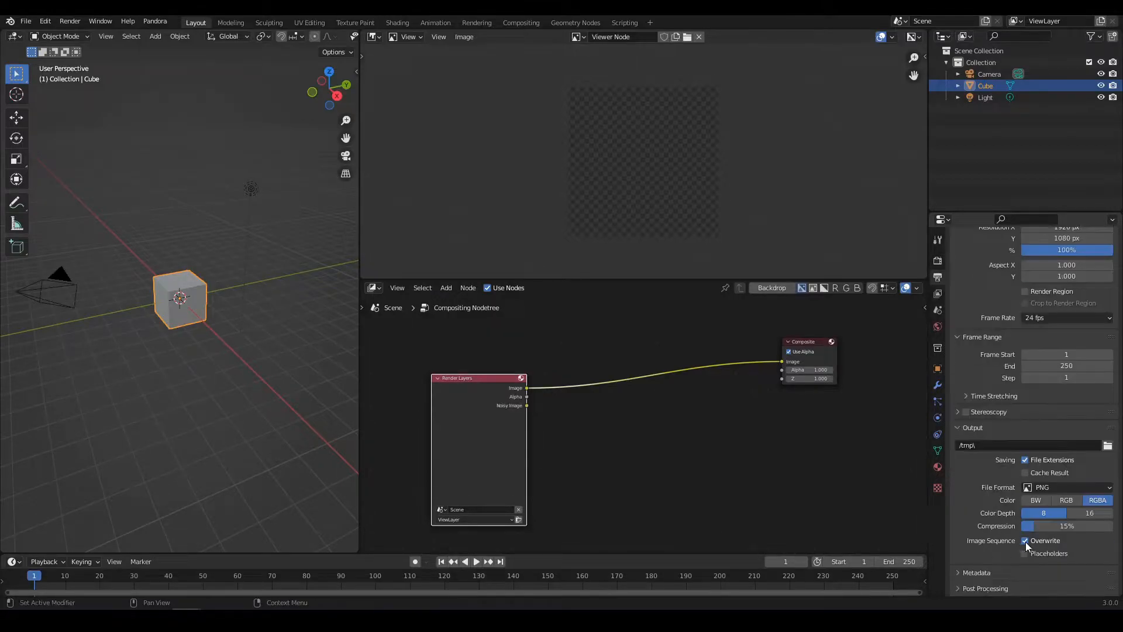
{"action": "left_click", "coordinate": [981, 592]}
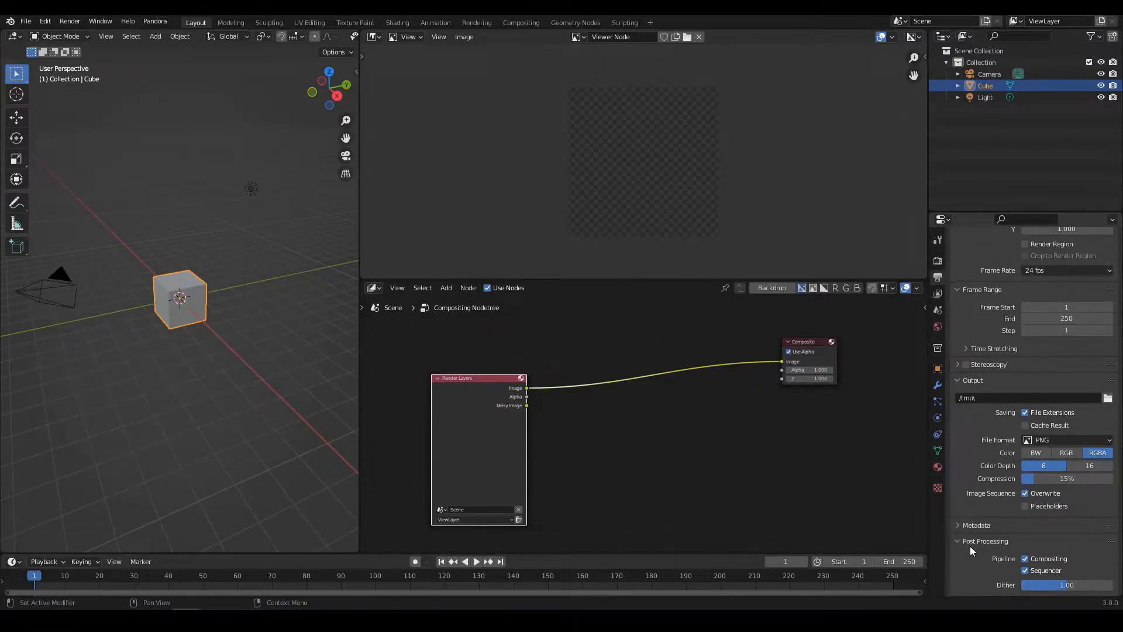
{"action": "left_click", "coordinate": [1029, 559]}
{"action": "left_click", "coordinate": [1027, 570]}
- Add an Image Sequence input to the compositing tree using all EXR frames from the Sequence04 folder
{"action": "middle_click_drag", "start_coordinate": [586, 423], "coordinate": [604, 398]}
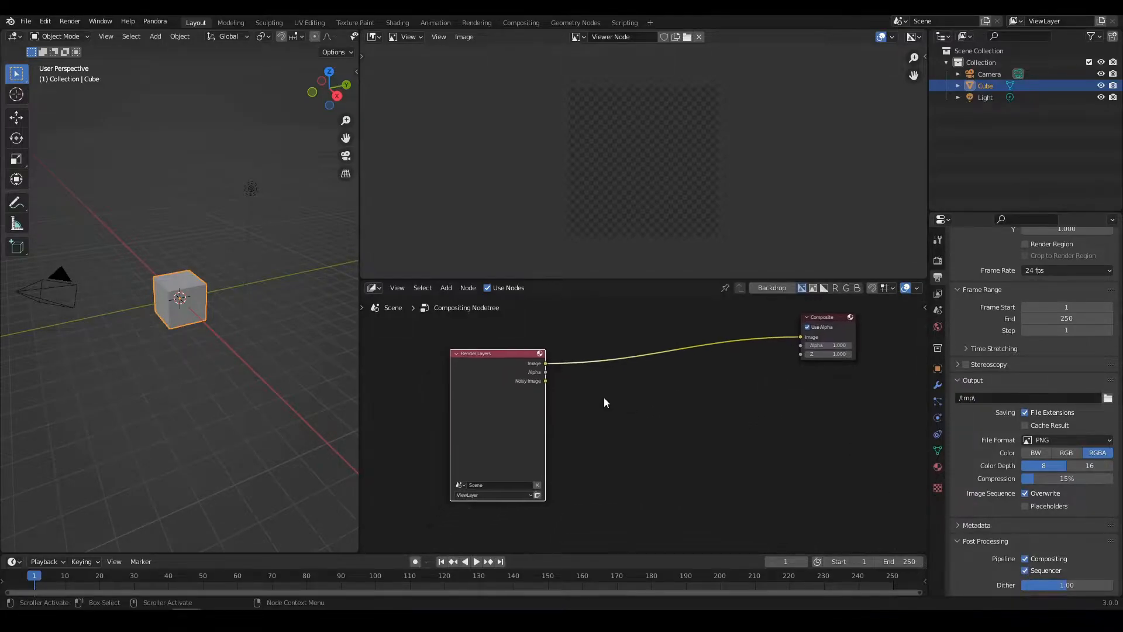
{"action": "scroll", "coordinate": [605, 404], "scroll_direction": "down", "scroll_amount": 3}
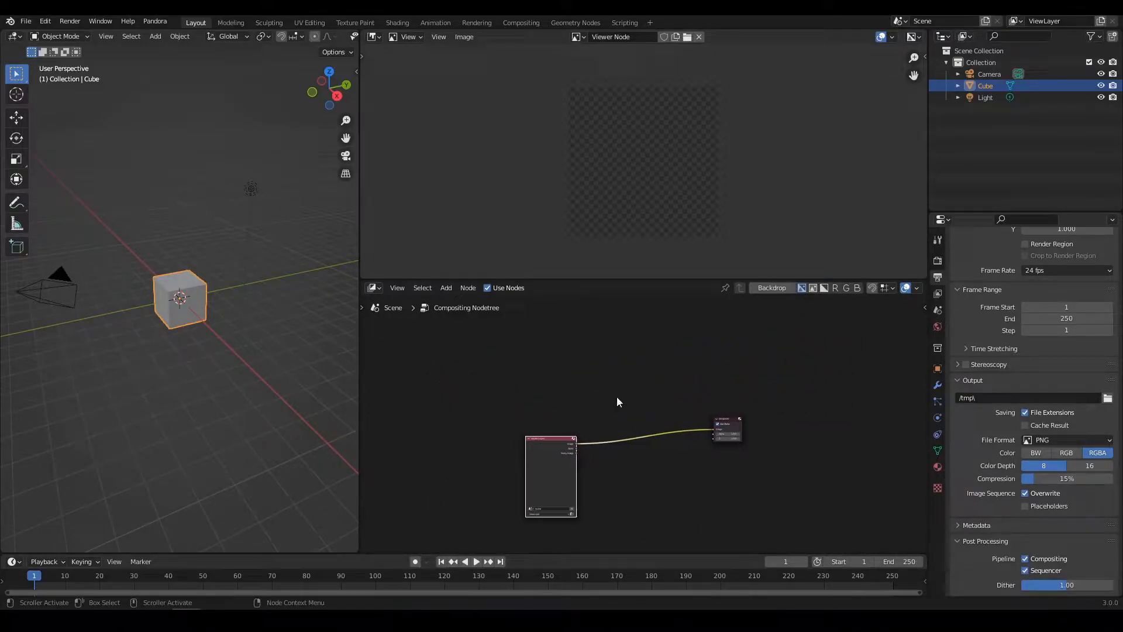
{"action": "key", "text": "shift+a"}
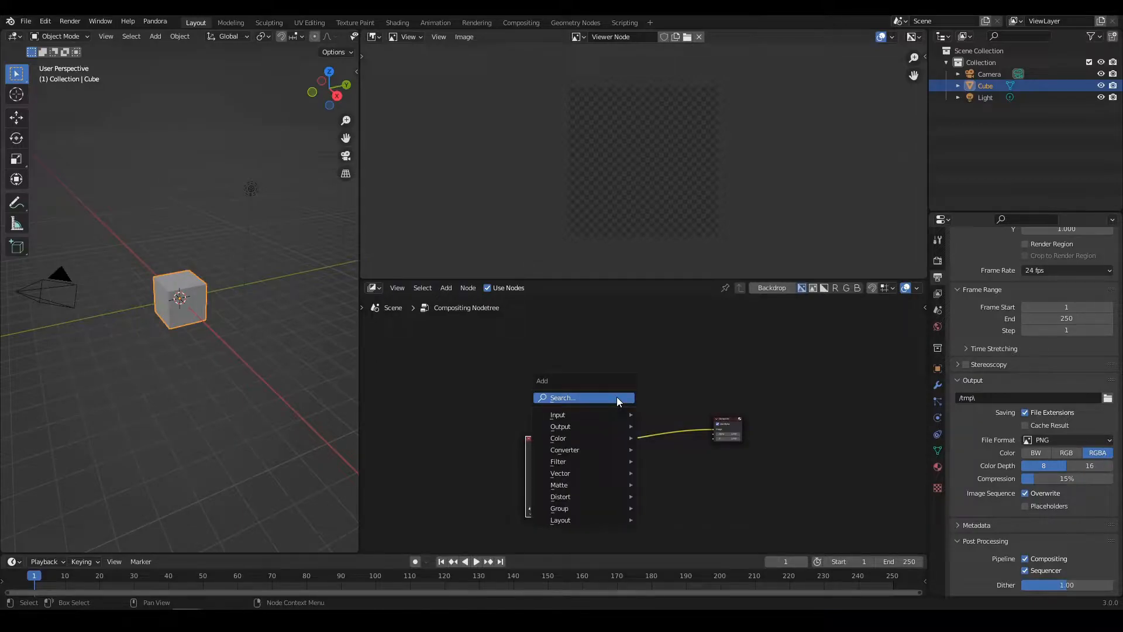
{"action": "mouse_move", "coordinate": [585, 519]}
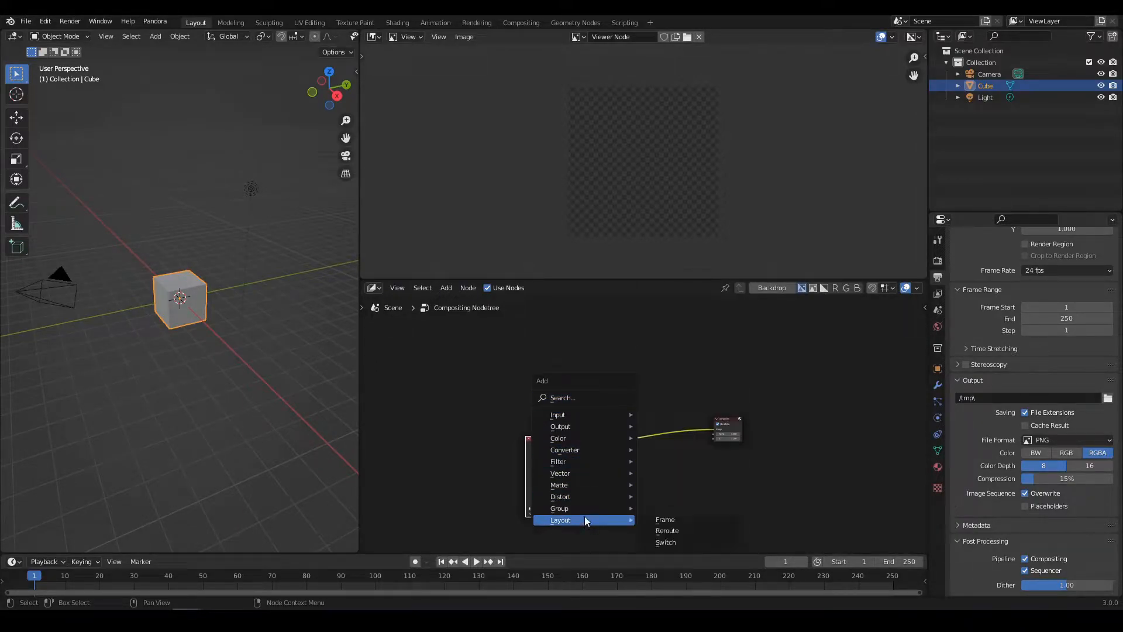
{"action": "mouse_move", "coordinate": [609, 414]}
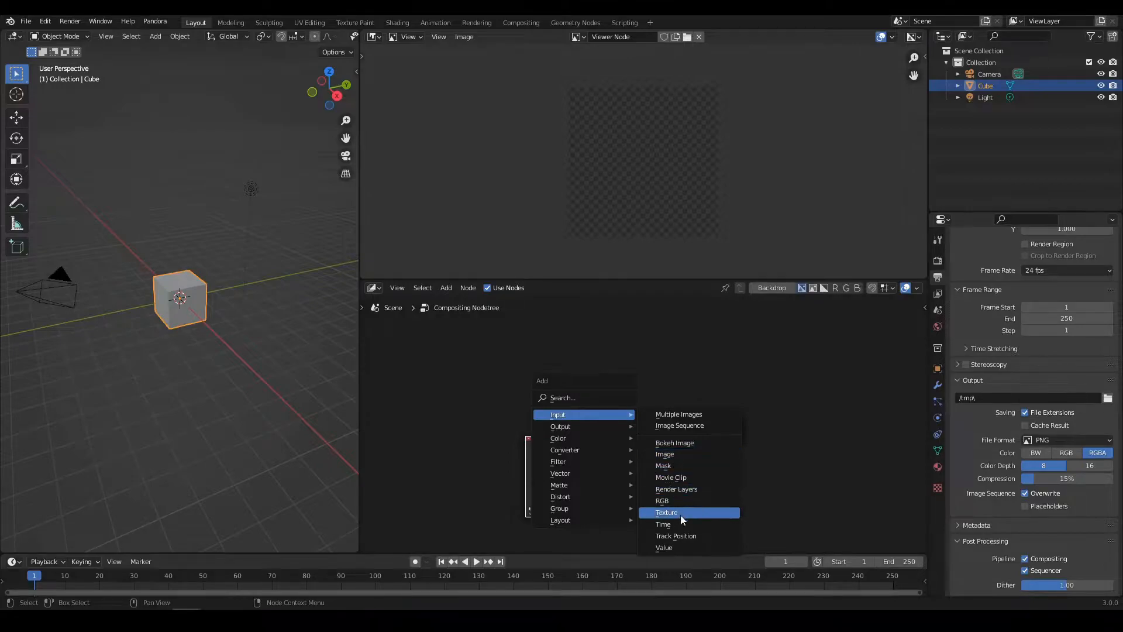
{"action": "left_click", "coordinate": [679, 427]}
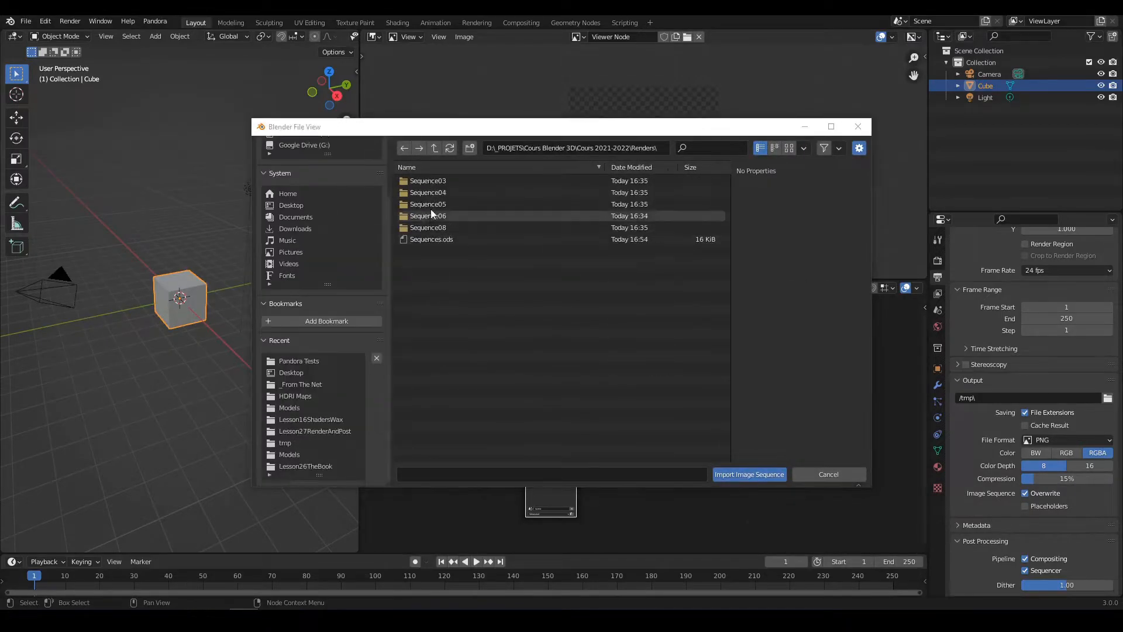
{"action": "double_click", "coordinate": [433, 191]}
{"action": "key", "text": "a"}
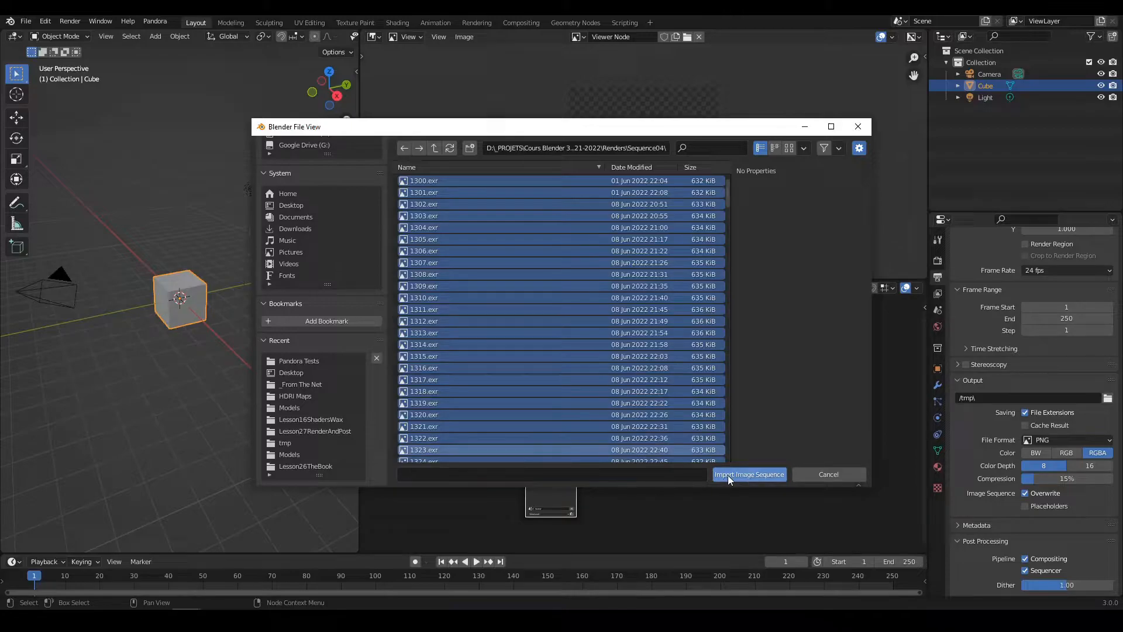
{"action": "left_click", "coordinate": [749, 474]}
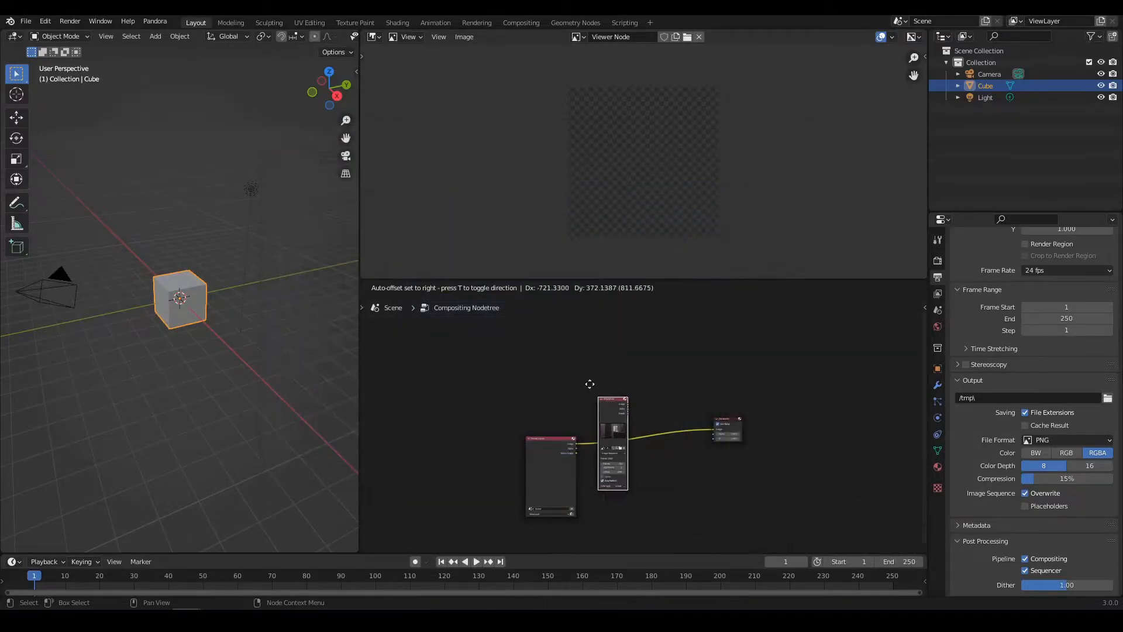
- Place the image sequence node above Render Layers and transfer the Composite's Image link to its Image output
{"action": "scroll", "coordinate": [552, 397], "scroll_direction": "up", "scroll_amount": 1}
{"action": "middle_click_drag", "start_coordinate": [554, 405], "coordinate": [610, 507]}
{"action": "scroll", "coordinate": [537, 359], "scroll_direction": "up", "scroll_amount": 3}
{"action": "scroll", "coordinate": [623, 491], "scroll_direction": "down", "scroll_amount": 4}
{"action": "scroll", "coordinate": [563, 477], "scroll_direction": "up", "scroll_amount": 2}
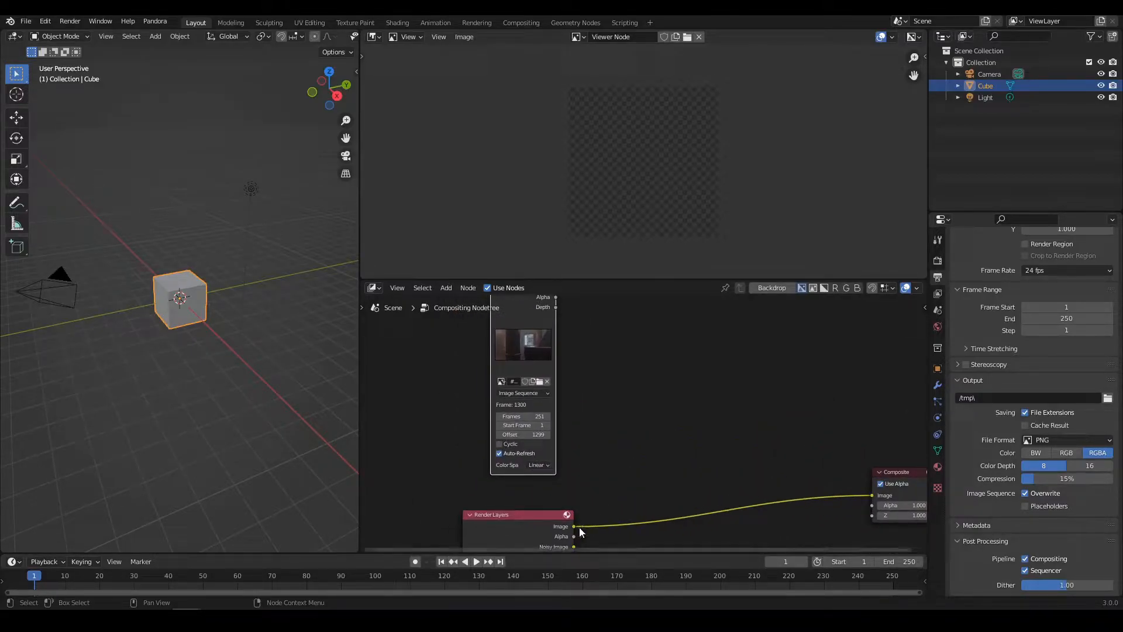
{"action": "left_click_drag", "start_coordinate": [575, 530], "coordinate": [558, 383]}
- Move the Render Layers node to the left of the image sequence node and mute it
{"action": "scroll", "coordinate": [605, 461], "scroll_direction": "down", "scroll_amount": 3}
{"action": "left_click_drag", "start_coordinate": [570, 451], "coordinate": [491, 455]}
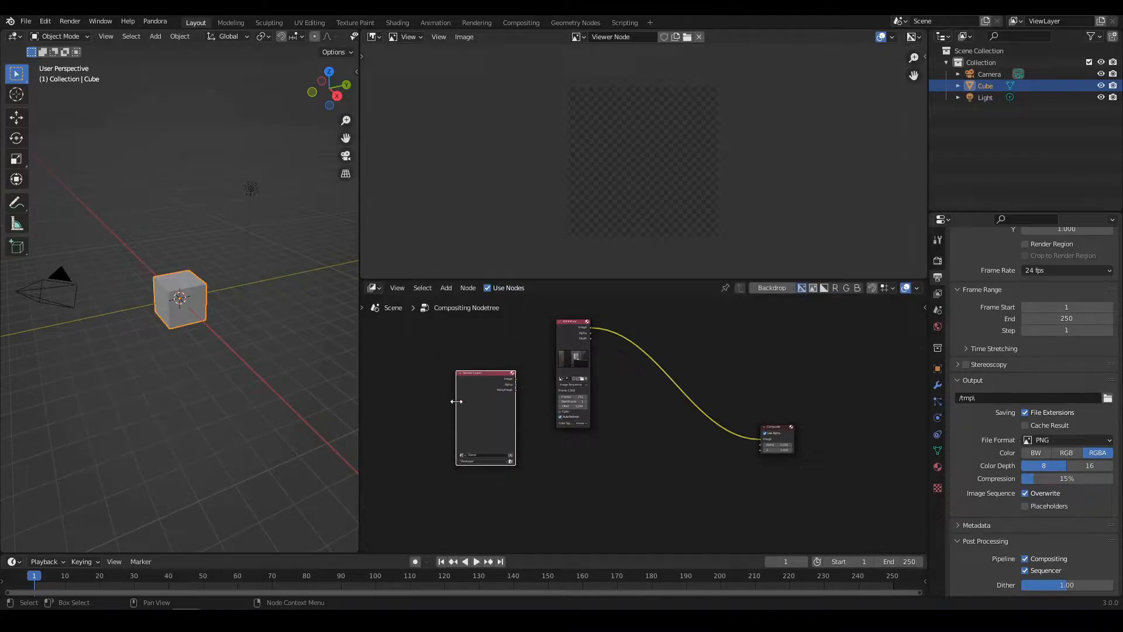
{"action": "scroll", "coordinate": [507, 413], "scroll_direction": "up", "scroll_amount": 3}
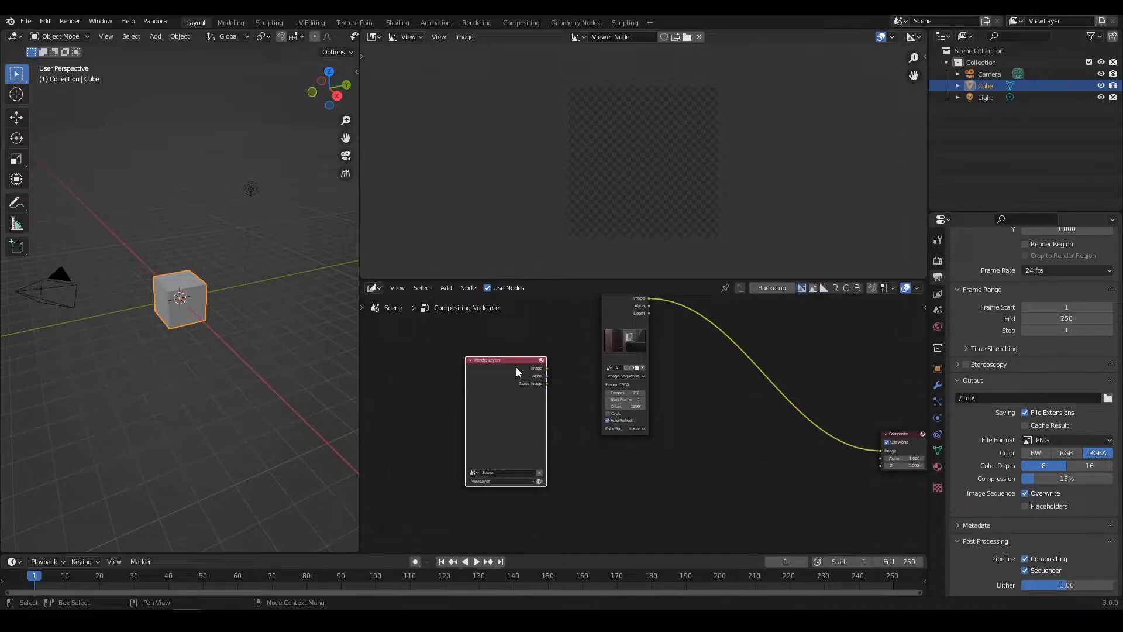
{"action": "key", "text": "m"}
- Bring the image sequence and Composite nodes closer in height by moving the sequence down and the Composite up
{"action": "middle_click_drag", "start_coordinate": [704, 404], "coordinate": [590, 444]}
{"action": "scroll", "coordinate": [634, 458], "scroll_direction": "up", "scroll_amount": 3}
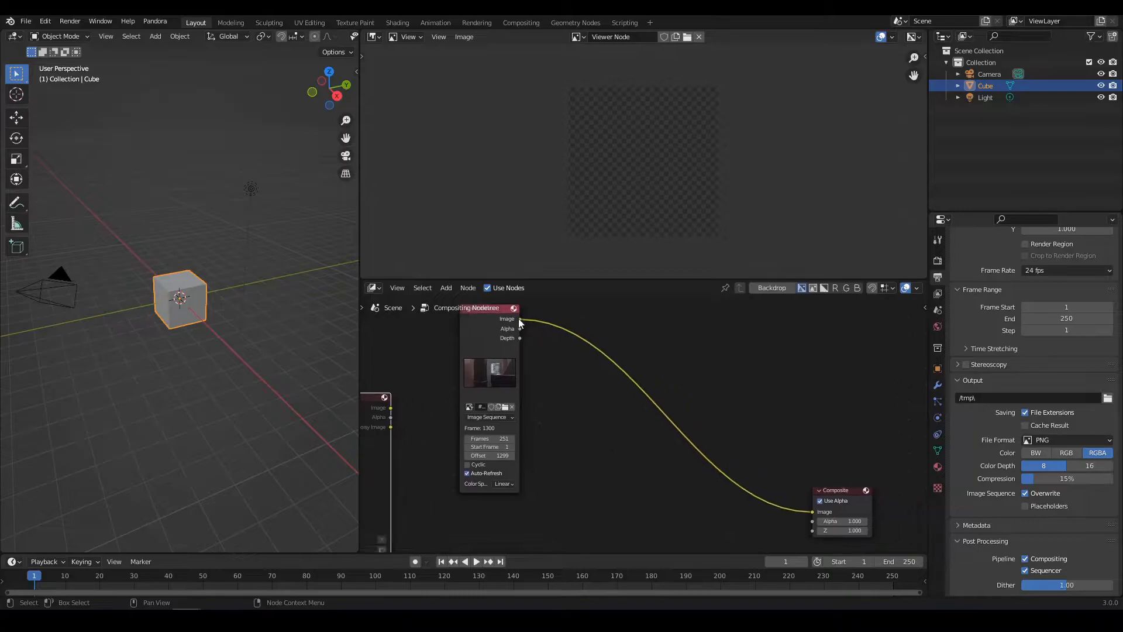
{"action": "middle_click_drag", "start_coordinate": [499, 321], "coordinate": [561, 340]}
{"action": "left_click_drag", "start_coordinate": [560, 341], "coordinate": [565, 384]}
{"action": "scroll", "coordinate": [554, 437], "scroll_direction": "down", "scroll_amount": 3}
{"action": "middle_click_drag", "start_coordinate": [682, 481], "coordinate": [584, 430]}
{"action": "scroll", "coordinate": [717, 449], "scroll_direction": "up", "scroll_amount": 7}
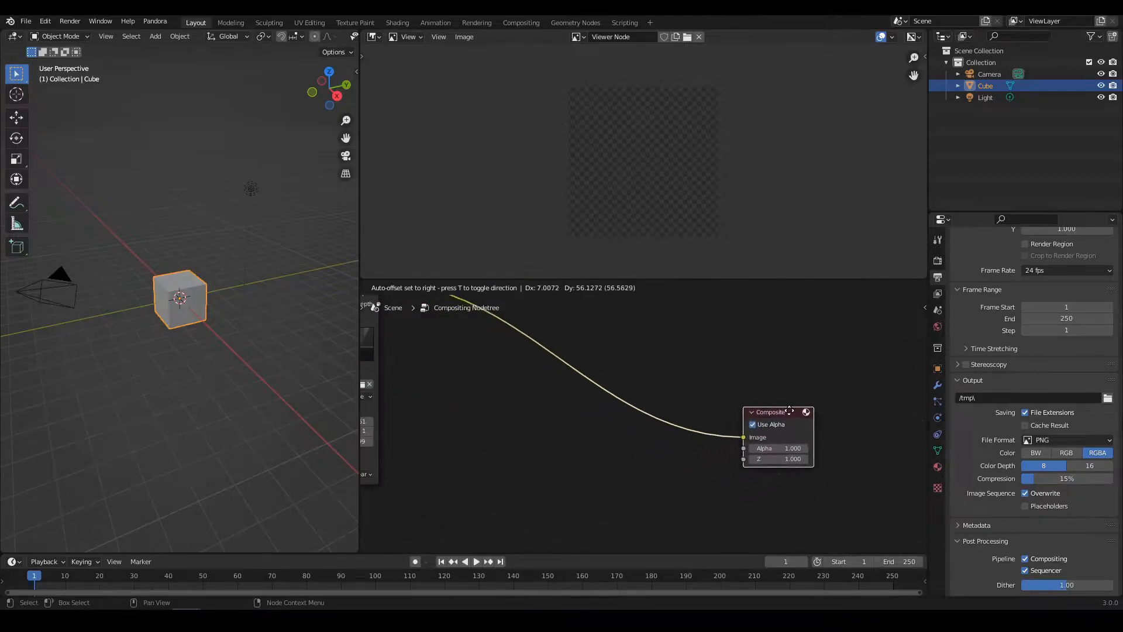
{"action": "key", "text": "Home"}
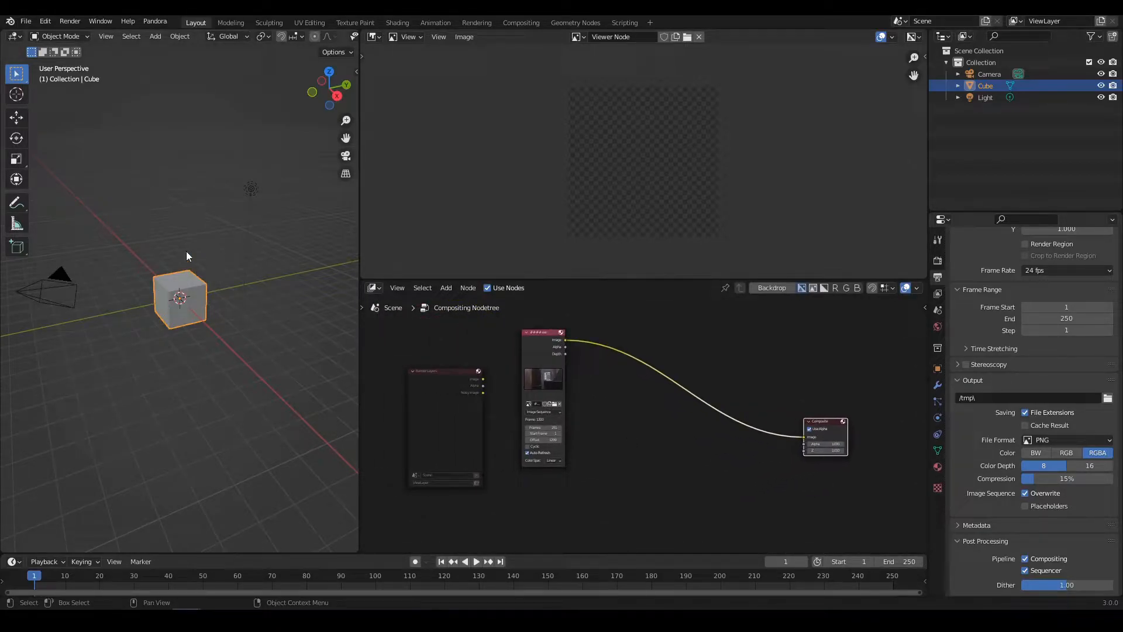
{"action": "middle_click_drag", "start_coordinate": [685, 439], "coordinate": [687, 459]}
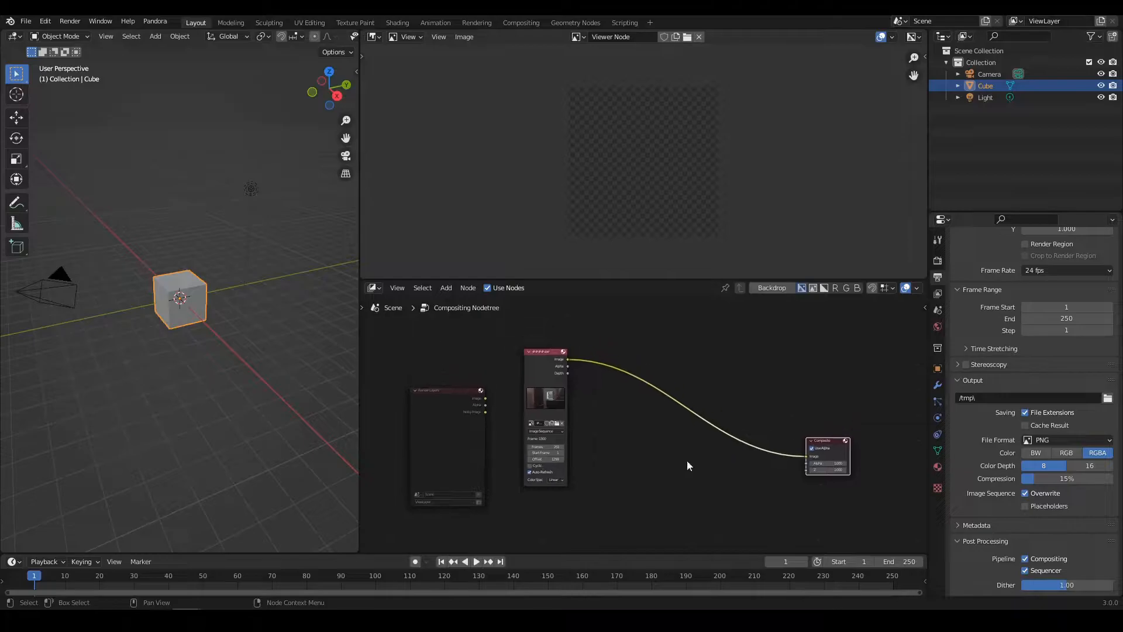
{"action": "middle_click_drag", "start_coordinate": [641, 403], "coordinate": [638, 389]}
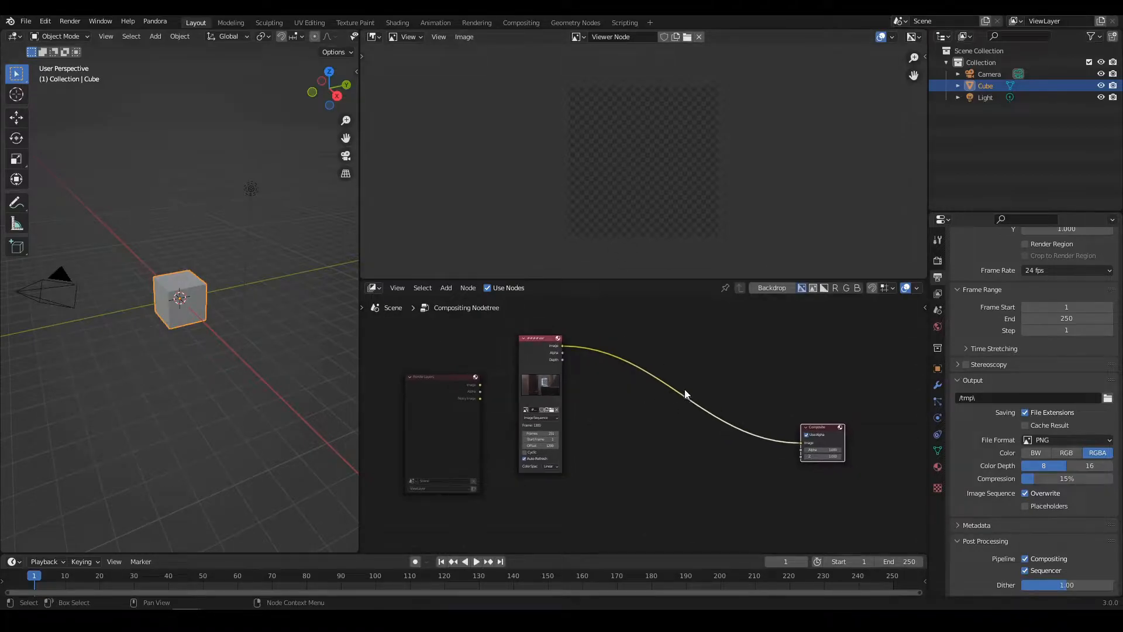
- Connect a Viewer node to the image sequence, fit its preview in the Image Editor and enlarge that area slightly
{"action": "left_click", "coordinate": [540, 337], "text": "ctrl+shift"}
{"action": "key", "text": "Home"}
{"action": "scroll", "coordinate": [655, 199], "scroll_direction": "up", "scroll_amount": 2}
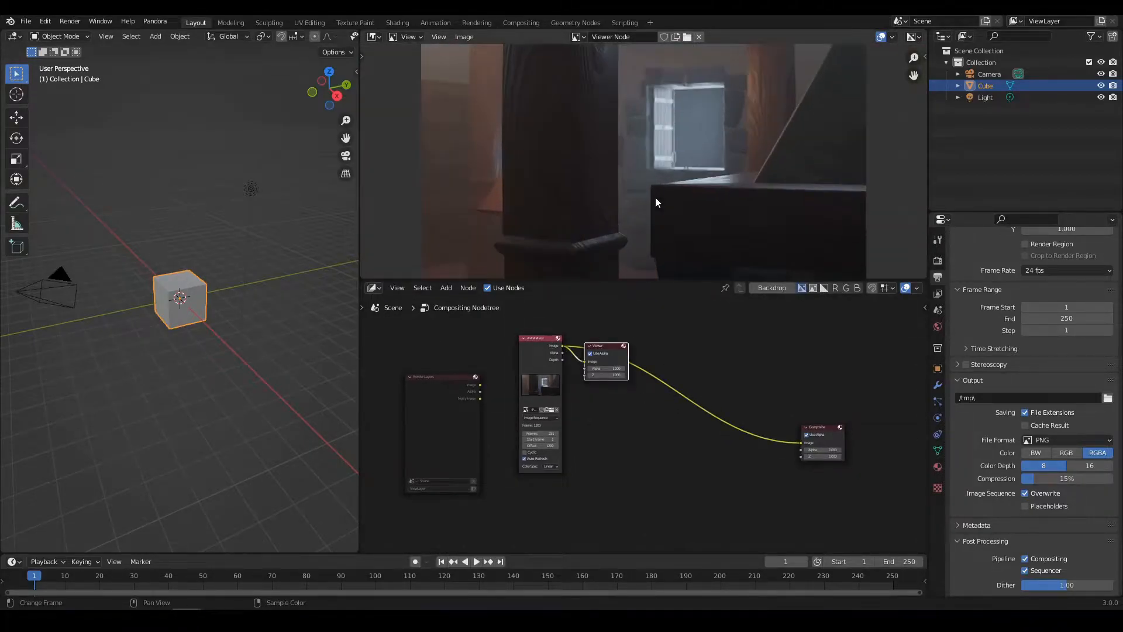
{"action": "scroll", "coordinate": [655, 203], "scroll_direction": "down", "scroll_amount": 1}
{"action": "left_click_drag", "start_coordinate": [641, 278], "coordinate": [642, 304]}
{"action": "scroll", "coordinate": [627, 230], "scroll_direction": "up", "scroll_amount": 1}
{"action": "middle_click_drag", "start_coordinate": [627, 230], "coordinate": [629, 230]}
{"action": "scroll", "coordinate": [639, 436], "scroll_direction": "up", "scroll_amount": 3}
- Move the Viewer node to the far right, just above the Composite node
{"action": "middle_click_drag", "start_coordinate": [646, 436], "coordinate": [576, 434]}
{"action": "scroll", "coordinate": [620, 435], "scroll_direction": "down", "scroll_amount": 4}
{"action": "left_click_drag", "start_coordinate": [564, 380], "coordinate": [767, 380]}
{"action": "scroll", "coordinate": [667, 410], "scroll_direction": "down", "scroll_amount": 1}
{"action": "middle_click_drag", "start_coordinate": [560, 416], "coordinate": [698, 448]}
{"action": "left_click", "coordinate": [622, 420]}
{"action": "scroll", "coordinate": [676, 458], "scroll_direction": "up", "scroll_amount": 1}
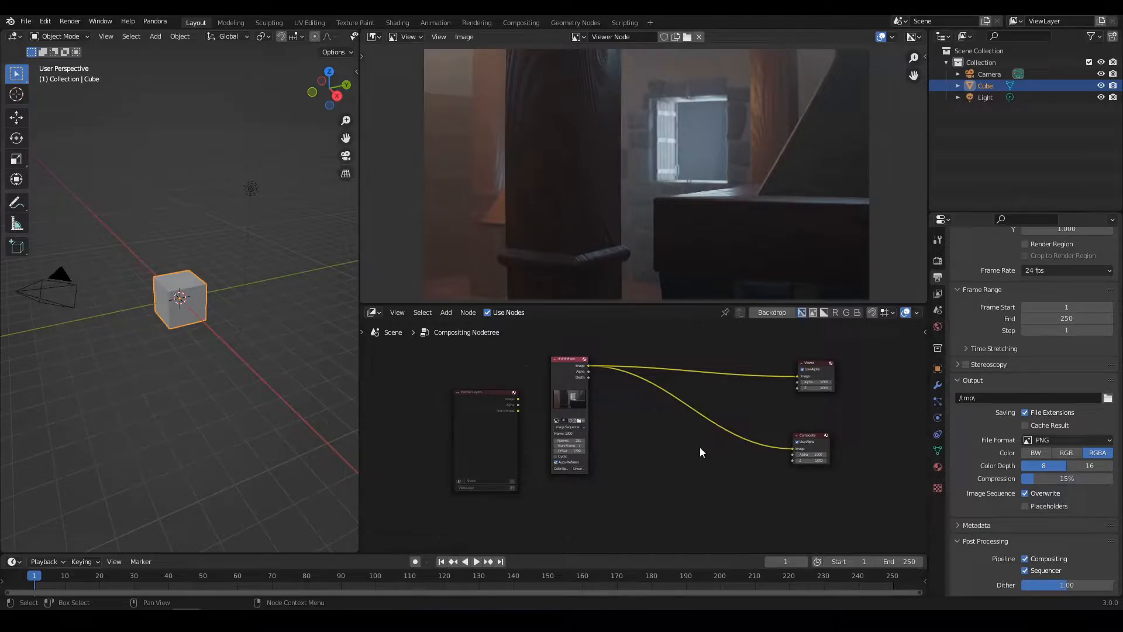
{"action": "middle_click_drag", "start_coordinate": [666, 437], "coordinate": [665, 448]}
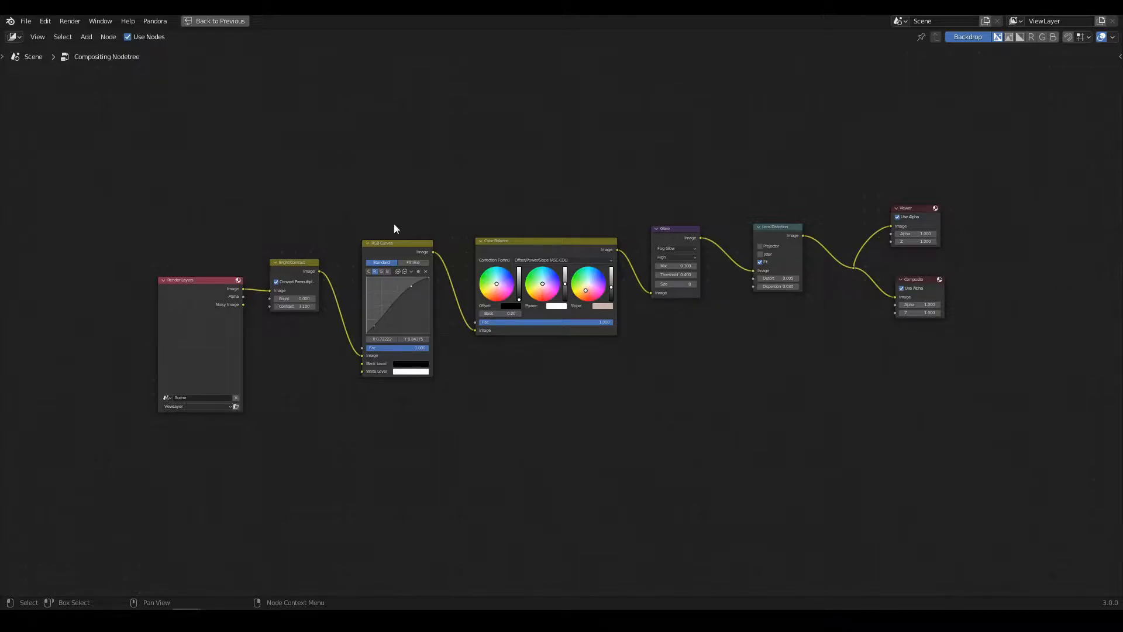
- Group the nodes from Bright/Contrast through Lens Distortion into a single node group
{"action": "left_click_drag", "start_coordinate": [274, 164], "coordinate": [828, 439]}
{"action": "scroll", "coordinate": [707, 350], "scroll_direction": "up", "scroll_amount": 1}
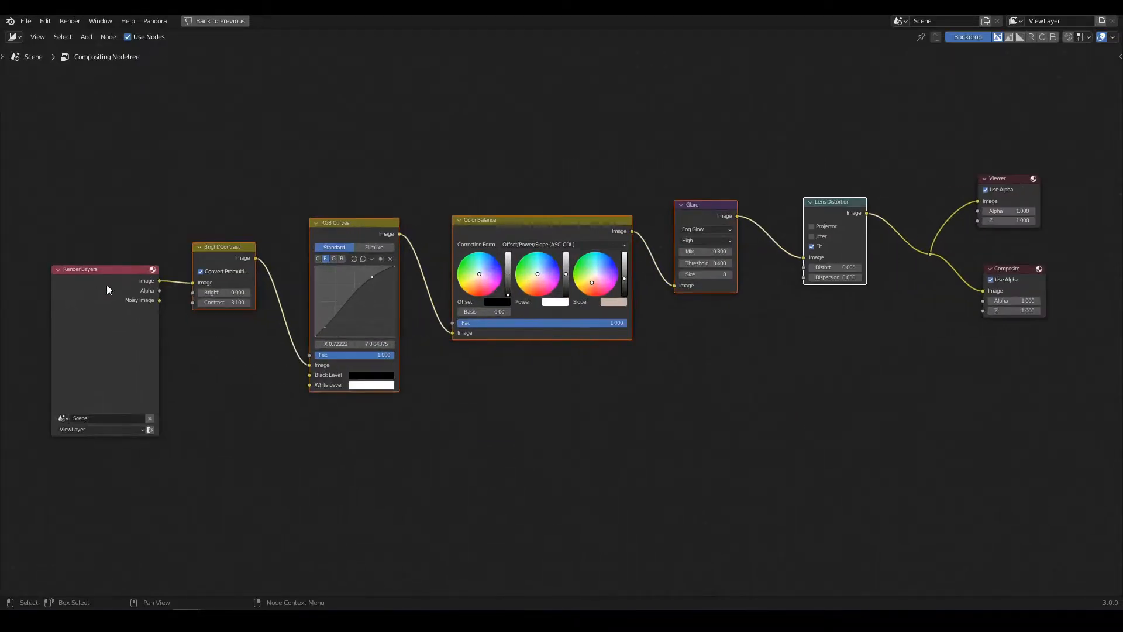
{"action": "scroll", "coordinate": [900, 279], "scroll_direction": "up", "scroll_amount": 2}
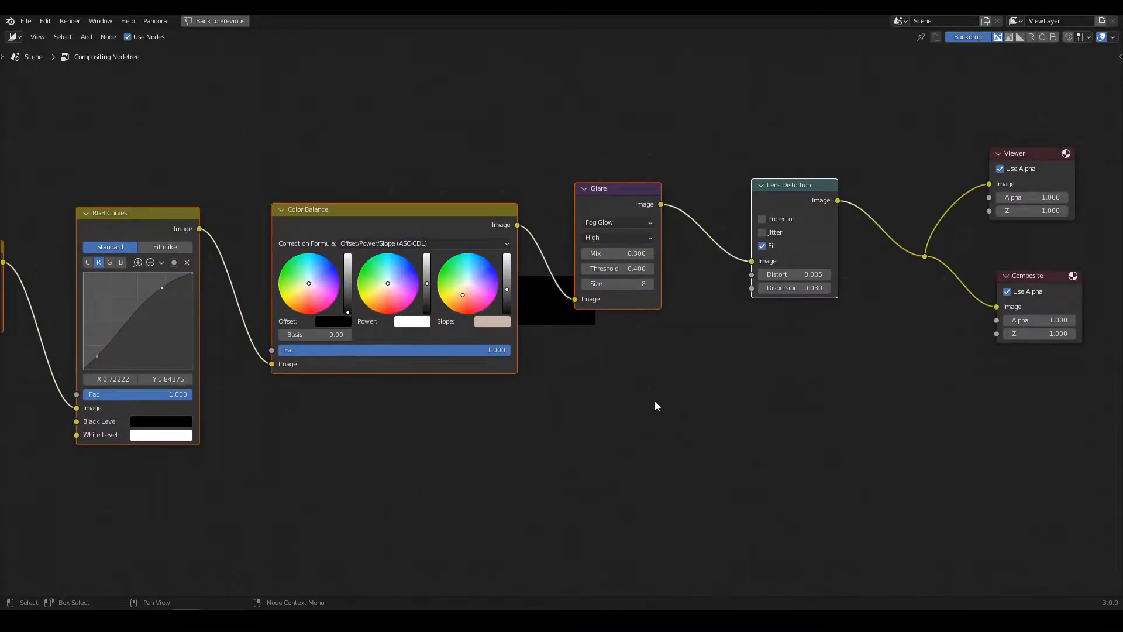
{"action": "key", "text": "Home"}
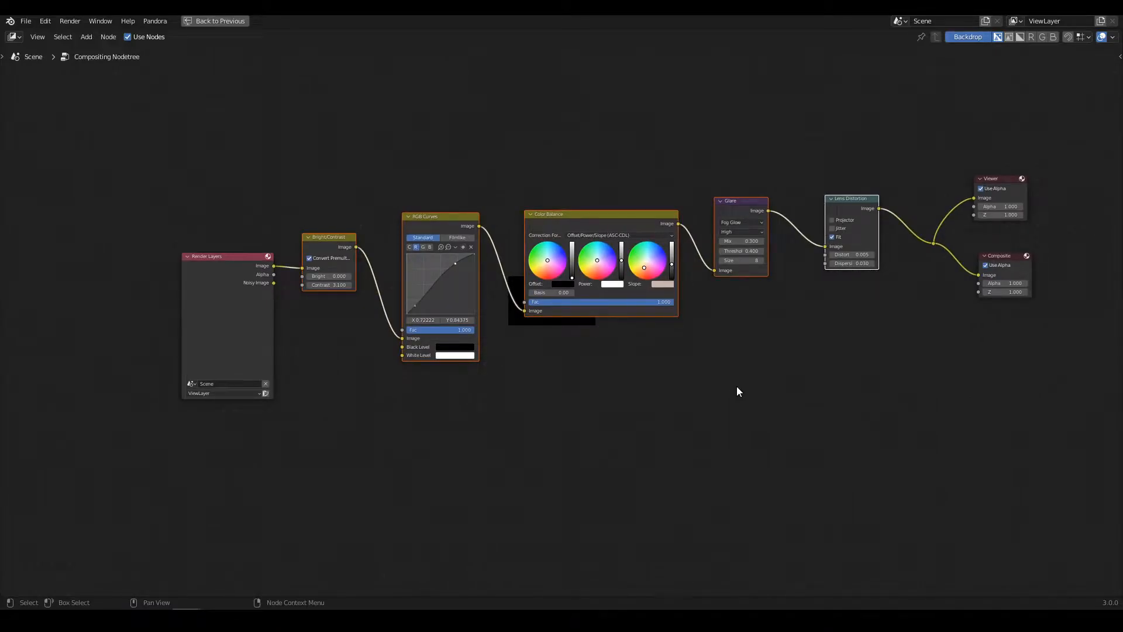
{"action": "key", "text": "ctrl+g"}
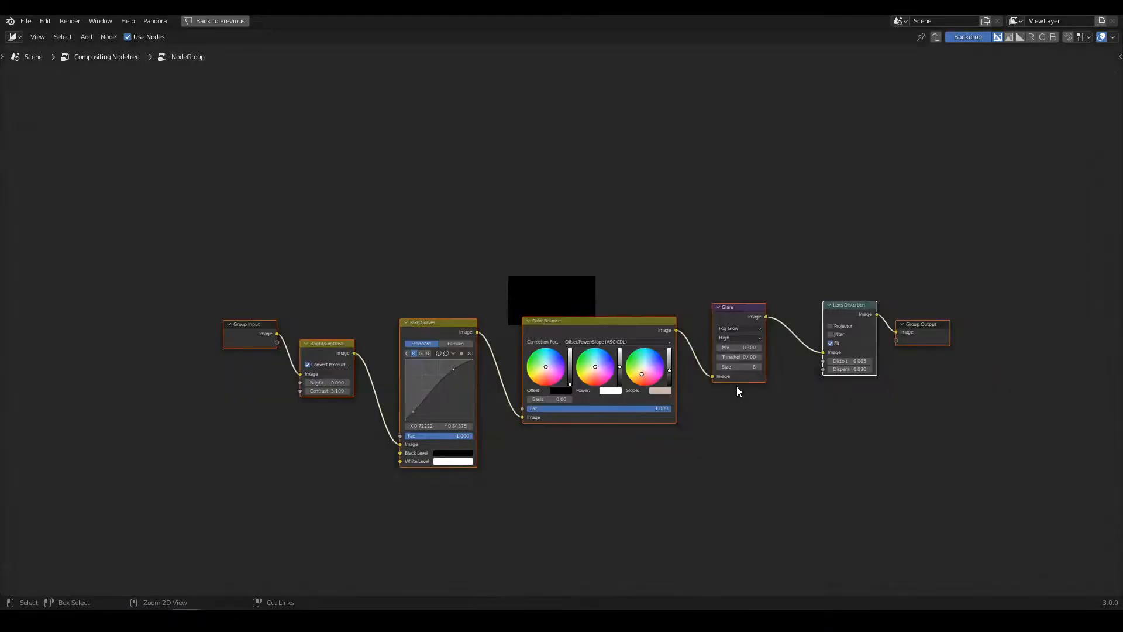
- View the nodes inside the new group, leave it, and shift the group node slightly down toward the Render Layers link
{"action": "key", "text": "Home"}
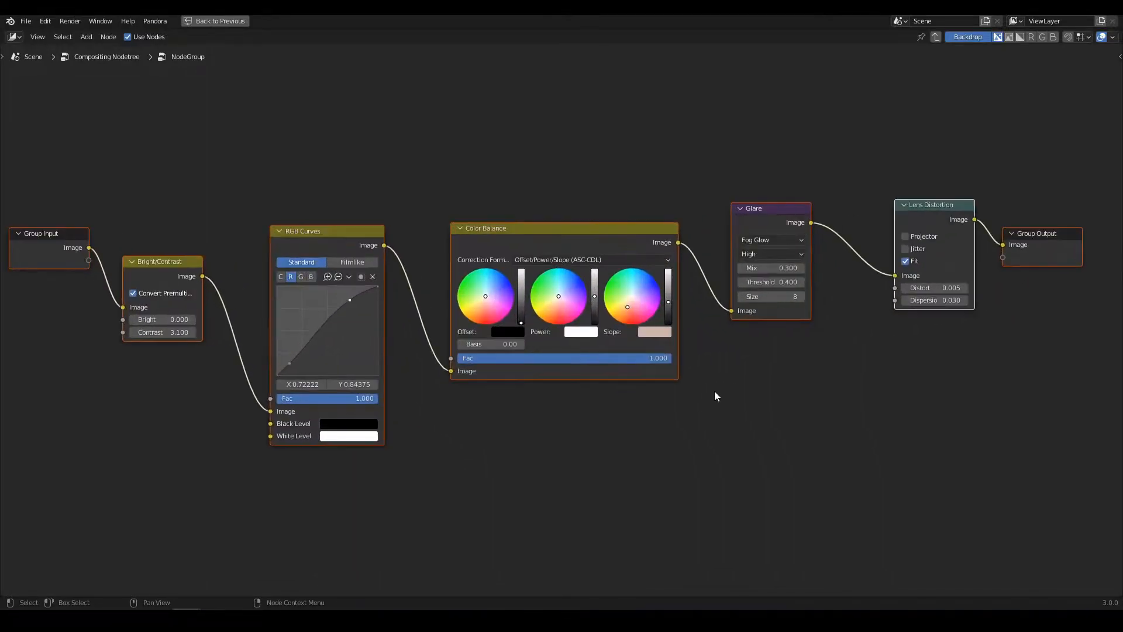
{"action": "key", "text": "Tab"}
{"action": "key", "text": "Home"}
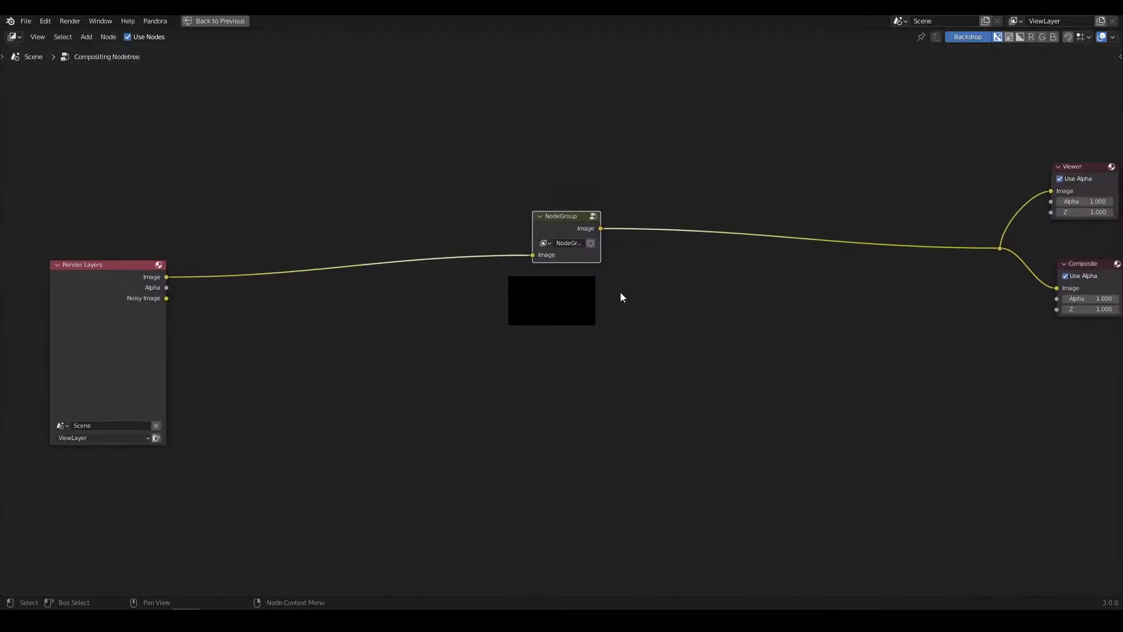
{"action": "scroll", "coordinate": [565, 232], "scroll_direction": "up", "scroll_amount": 2}
{"action": "mouse_move", "coordinate": [565, 185]}
{"action": "left_mouse_down"}
{"action": "mouse_move", "coordinate": [562, 265]}
{"action": "mouse_move", "coordinate": [555, 204]}
{"action": "left_mouse_up"}
{"action": "scroll", "coordinate": [620, 308], "scroll_direction": "down", "scroll_amount": 2}
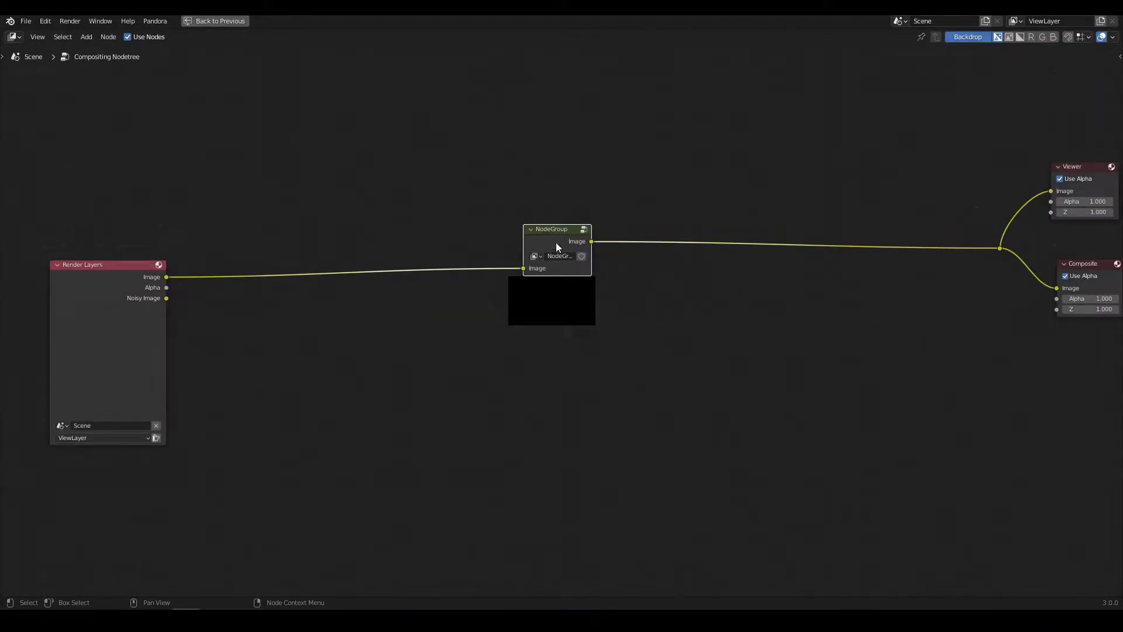
- Check the group's contents once more, return to the main compositing tree, and move the group node slightly higher
{"action": "key", "text": "Tab"}
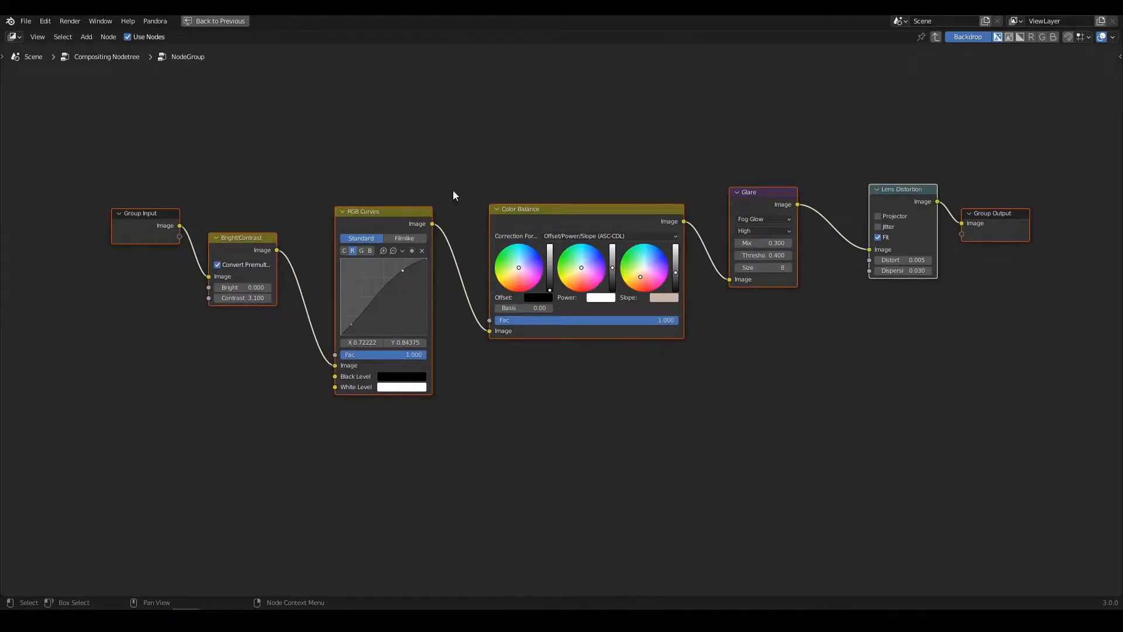
{"action": "key", "text": "Tab"}
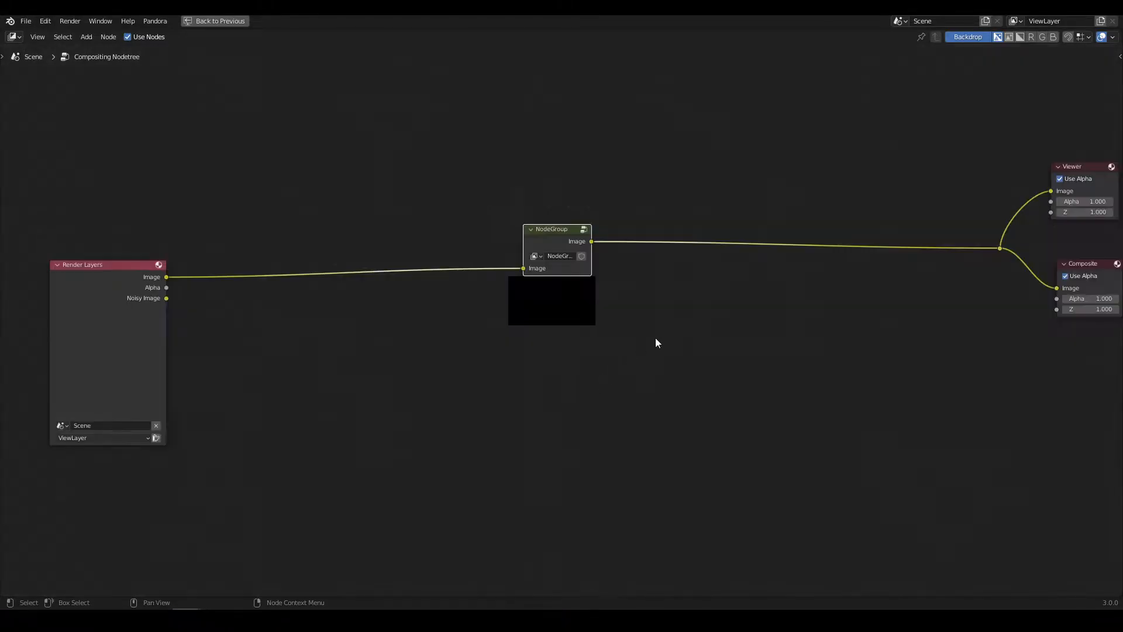
{"action": "middle_click_drag", "start_coordinate": [647, 343], "coordinate": [645, 344]}
{"action": "key", "text": "Home"}
{"action": "left_click_drag", "start_coordinate": [557, 254], "coordinate": [560, 221]}
{"action": "mouse_move", "coordinate": [703, 336]}
{"action": "middle_mouse_down"}
{"action": "mouse_move", "coordinate": [635, 338]}
{"action": "mouse_move", "coordinate": [690, 327]}
{"action": "middle_mouse_up"}
- Rename the group node and its node group as CompositorGroup
{"action": "key", "text": "n"}
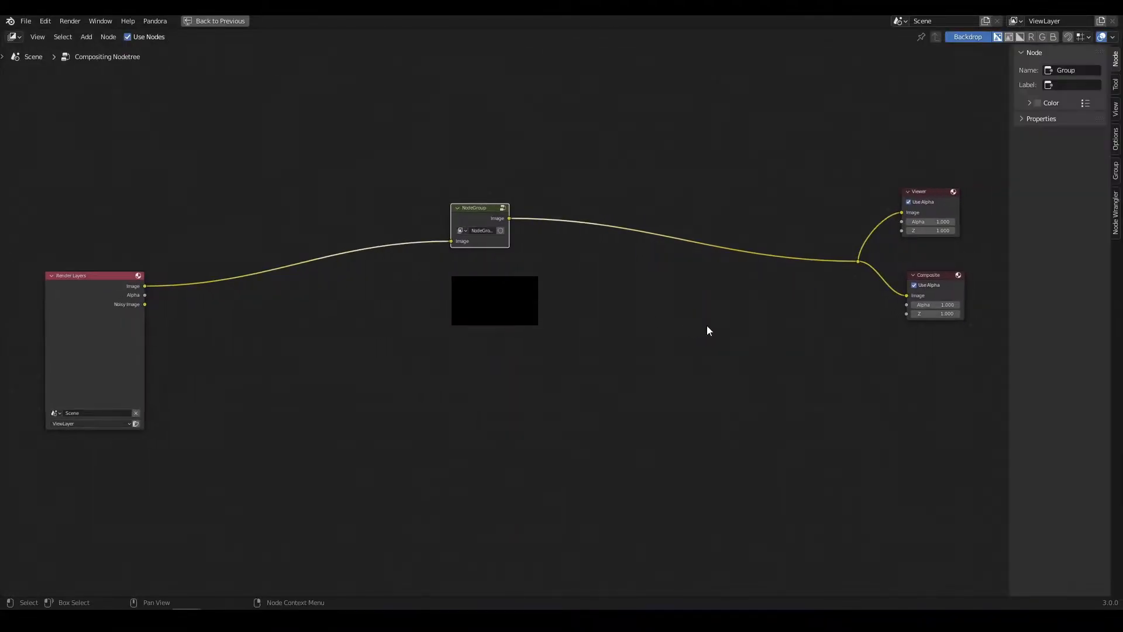
{"action": "left_click", "coordinate": [1083, 70]}
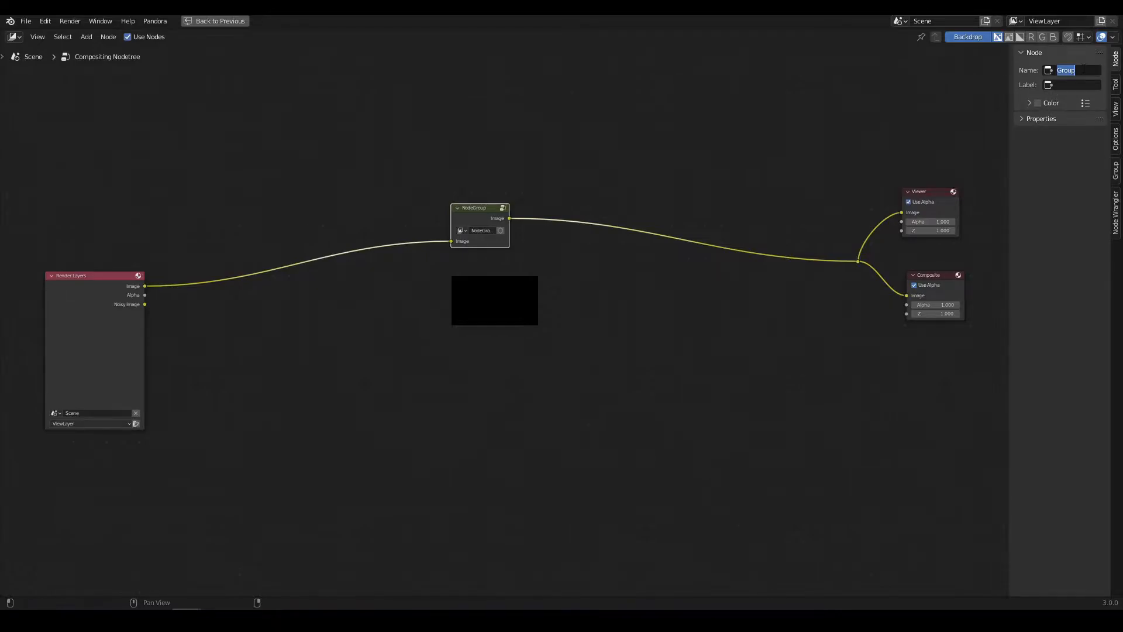
{"action": "type", "text": "Co"}
{"action": "type", "text": "mpositorGroup"}
{"action": "key", "text": "Return"}
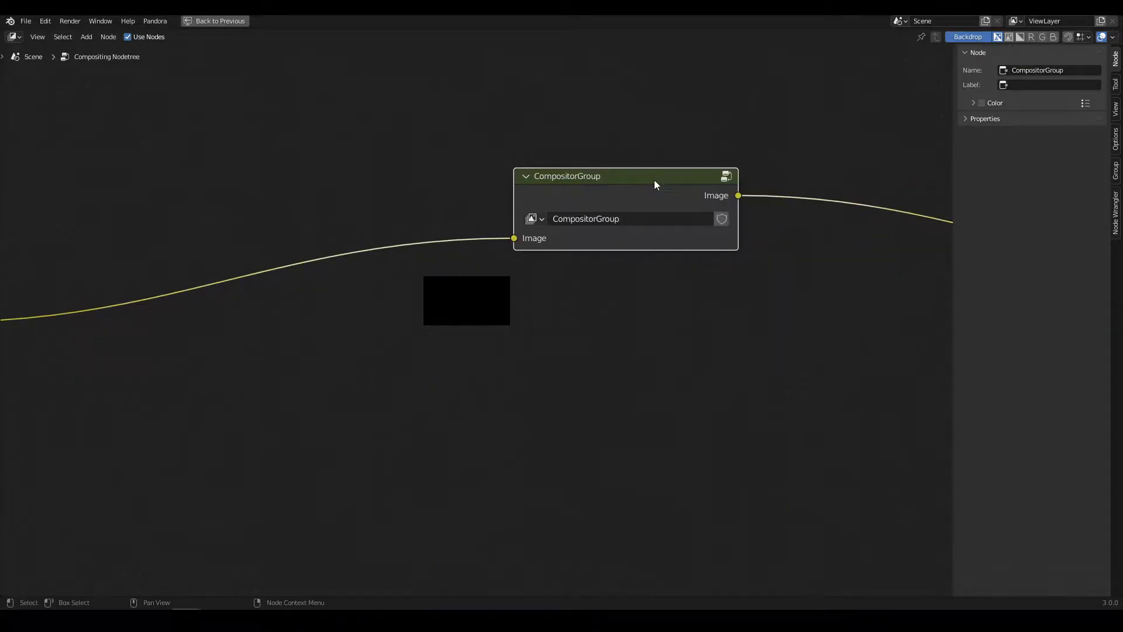
- Reposition the CompositorGroup node between Render Layers and the two output nodes
{"action": "left_click_drag", "start_coordinate": [651, 179], "coordinate": [524, 244]}
{"action": "scroll", "coordinate": [608, 316], "scroll_direction": "down", "scroll_amount": 4}
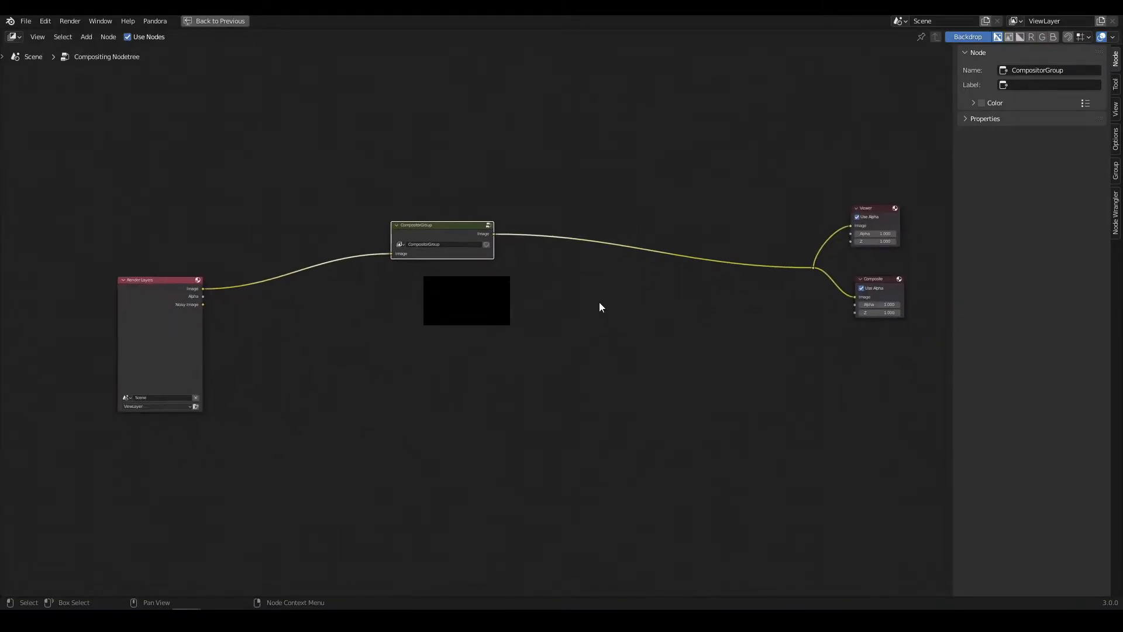
{"action": "scroll", "coordinate": [447, 230], "scroll_direction": "up", "scroll_amount": 5}
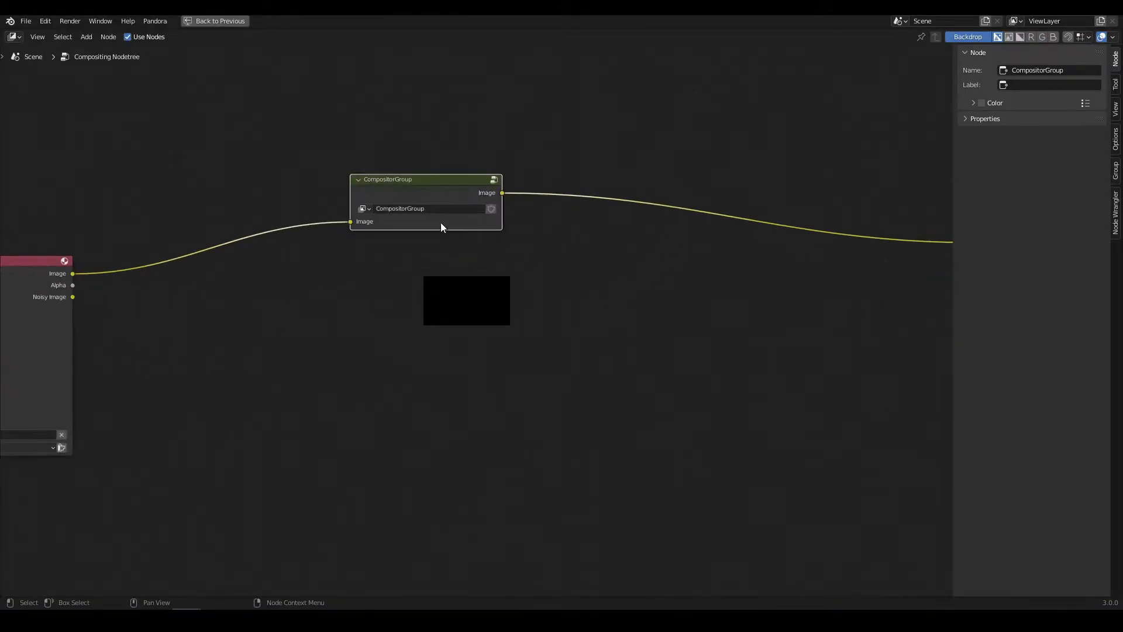
{"action": "middle_click_drag", "start_coordinate": [441, 223], "coordinate": [486, 254]}
{"action": "mouse_move", "coordinate": [475, 212]}
{"action": "left_mouse_down"}
{"action": "mouse_move", "coordinate": [488, 186]}
{"action": "mouse_move", "coordinate": [468, 194]}
{"action": "left_mouse_up"}
{"action": "scroll", "coordinate": [474, 213], "scroll_direction": "down", "scroll_amount": 3}
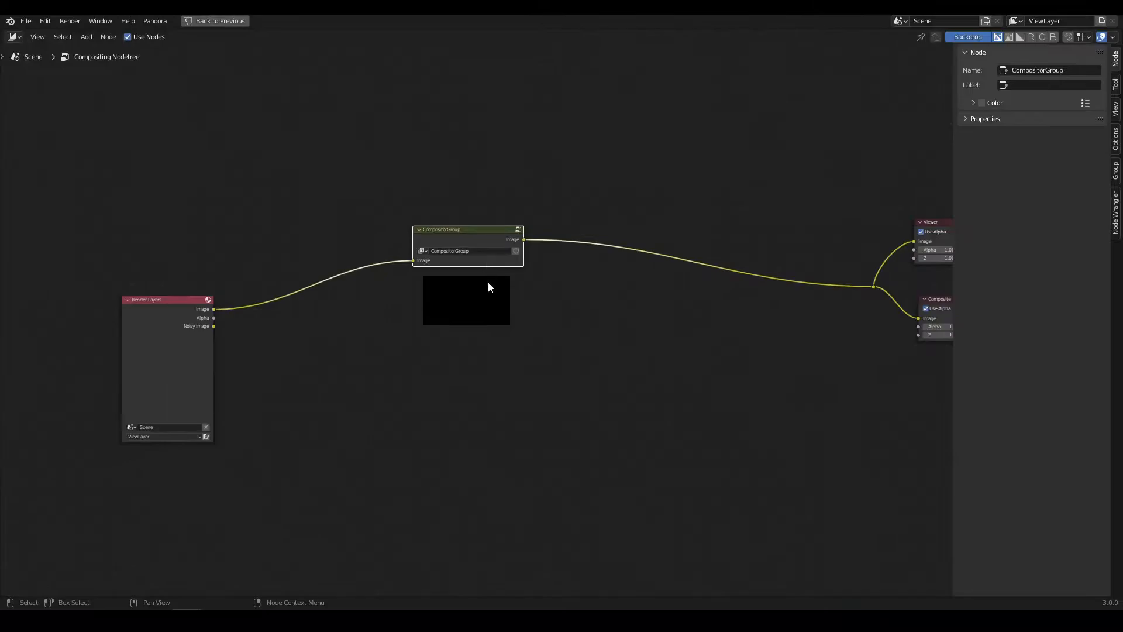
{"action": "scroll", "coordinate": [489, 289], "scroll_direction": "up", "scroll_amount": 2}
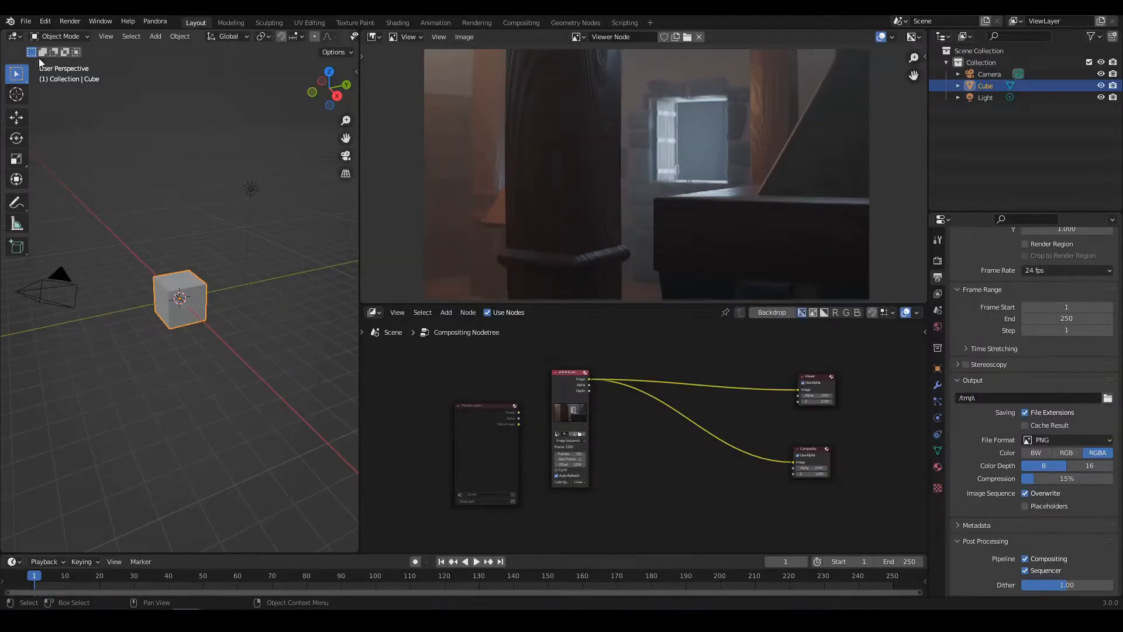
- In the image sequence scene, start an append and open AlchemistWorkshop_01Model_27.blend from the Lesson26TheBook folder
{"action": "left_click", "coordinate": [26, 21]}
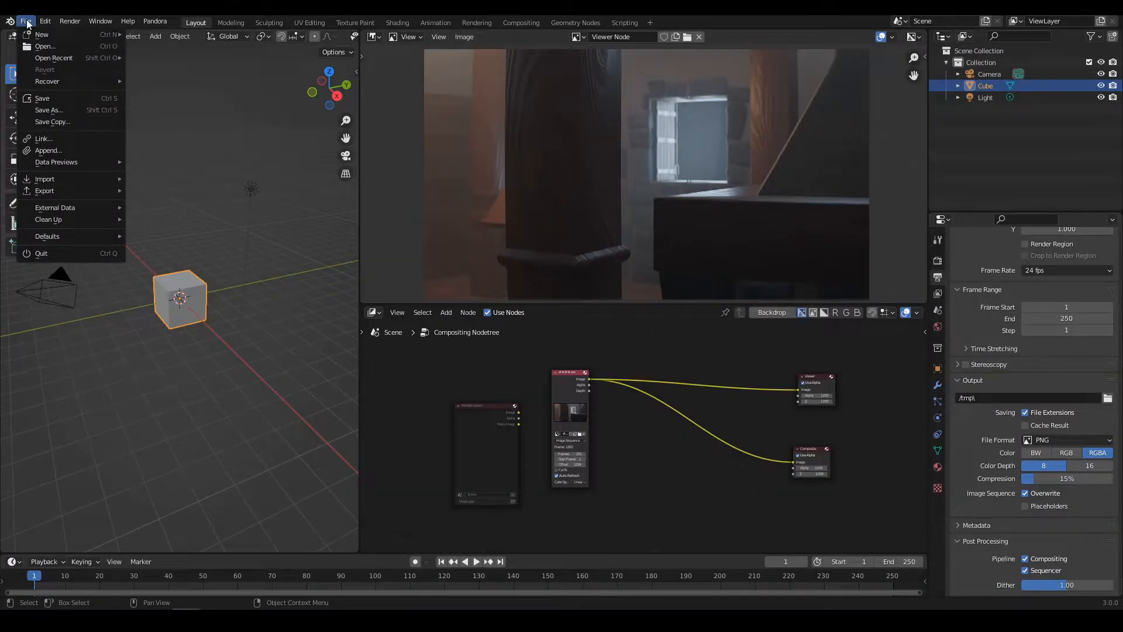
{"action": "left_click", "coordinate": [58, 150]}
{"action": "left_click_drag", "start_coordinate": [538, 132], "coordinate": [539, 99]}
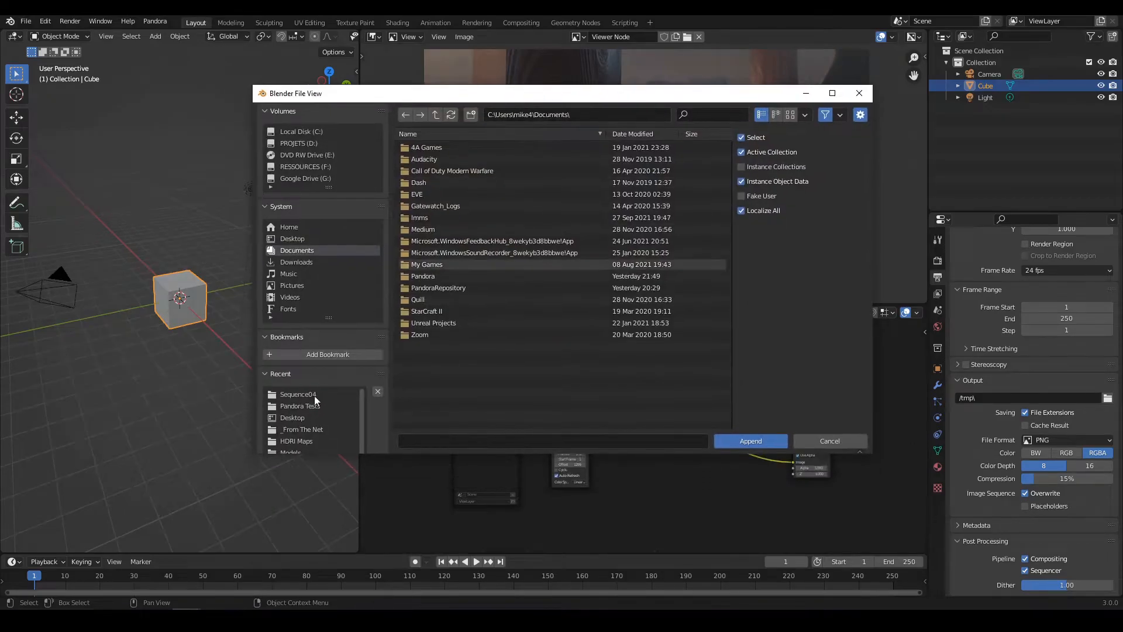
{"action": "scroll", "coordinate": [305, 414], "scroll_direction": "down", "scroll_amount": 1}
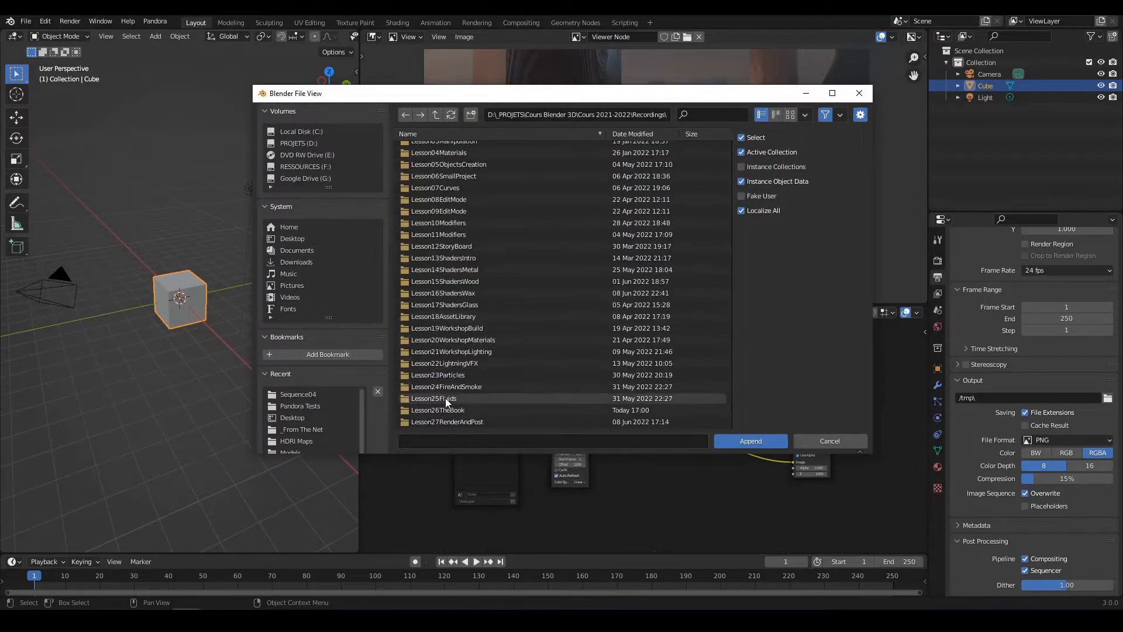
{"action": "double_click", "coordinate": [451, 409]}
{"action": "scroll", "coordinate": [474, 367], "scroll_direction": "down", "scroll_amount": 5}
{"action": "left_click", "coordinate": [479, 365]}
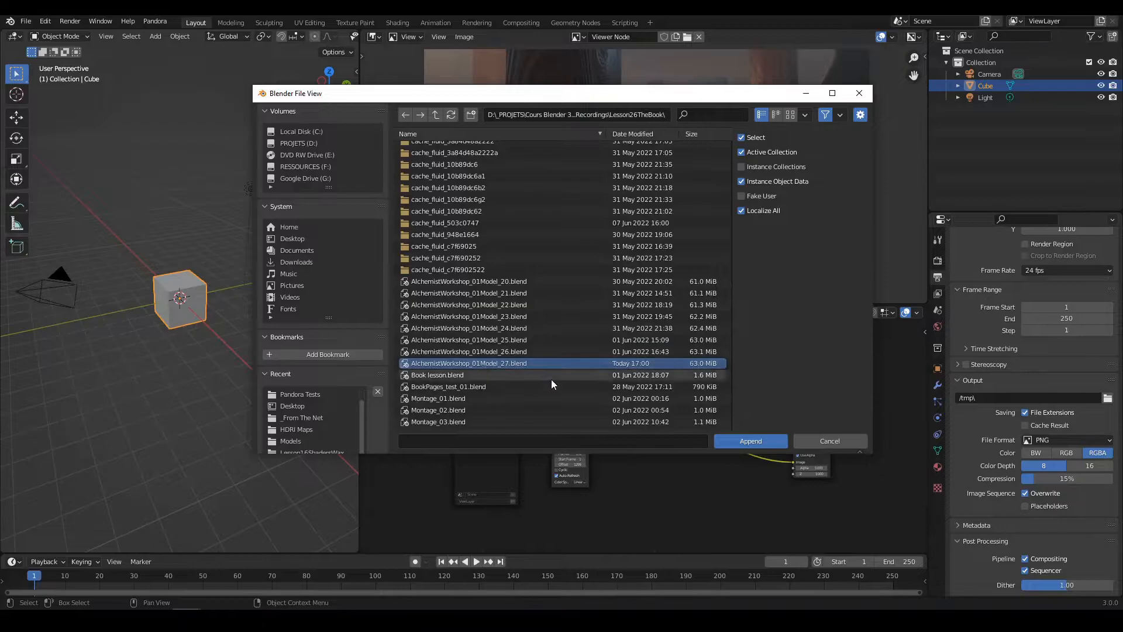
{"action": "left_click", "coordinate": [750, 441]}
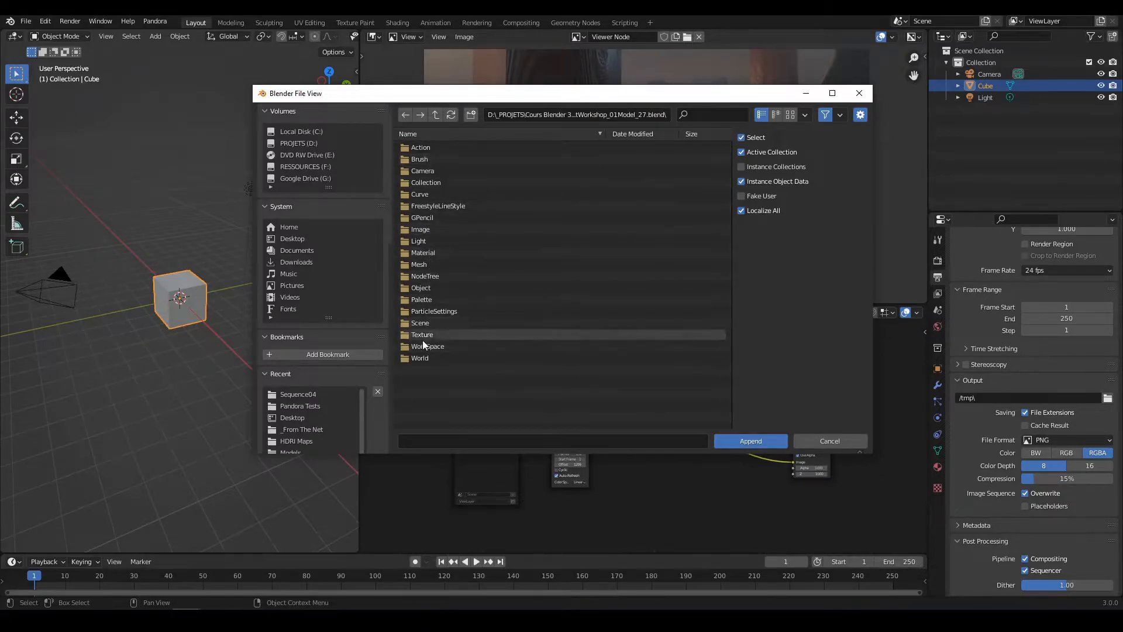
- Append the CompositorGroup node group from the file's NodeTree data
{"action": "left_click", "coordinate": [421, 277]}
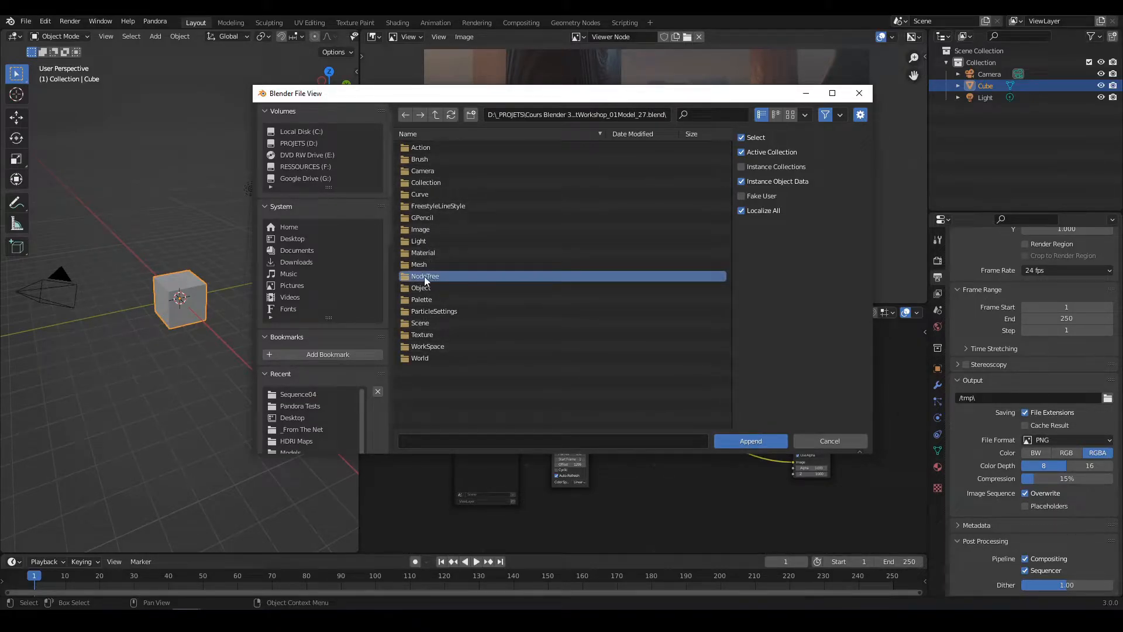
{"action": "double_click", "coordinate": [424, 277]}
{"action": "left_click", "coordinate": [430, 149]}
{"action": "left_click", "coordinate": [757, 441]}
- Add the CompositorGroup node to the compositing tree and insert it on the link between the image sequence and Viewer
{"action": "mouse_move", "coordinate": [655, 451]}
{"action": "middle_mouse_down"}
{"action": "mouse_move", "coordinate": [612, 451]}
{"action": "mouse_move", "coordinate": [652, 455]}
{"action": "middle_mouse_up"}
{"action": "scroll", "coordinate": [652, 455], "scroll_direction": "down", "scroll_amount": 2}
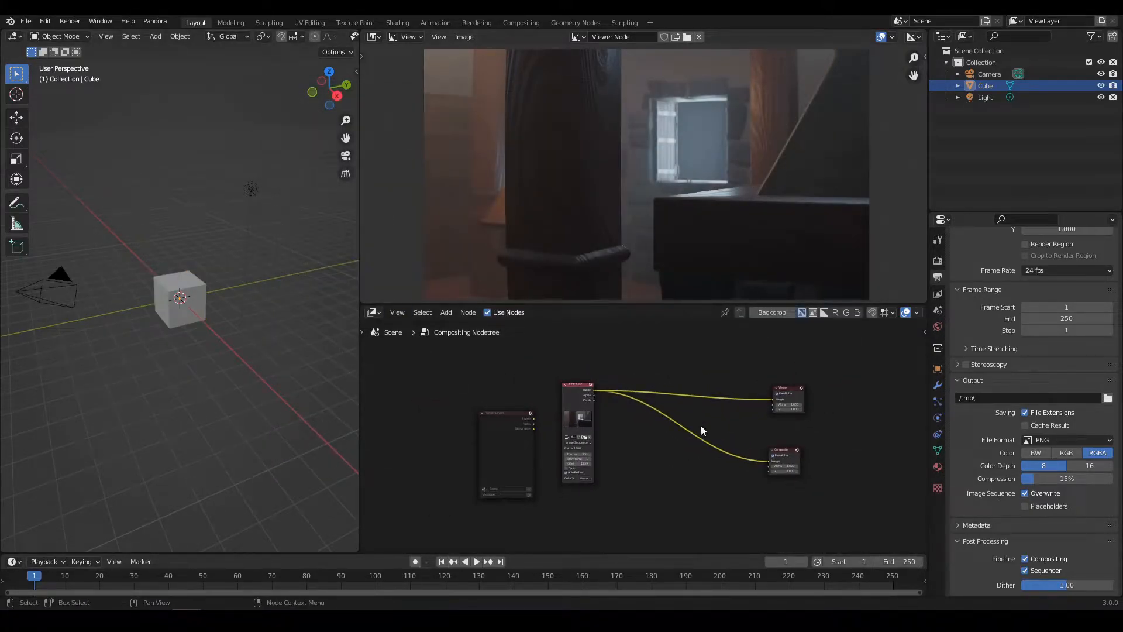
{"action": "middle_click_drag", "start_coordinate": [676, 457], "coordinate": [643, 472]}
{"action": "scroll", "coordinate": [629, 452], "scroll_direction": "down", "scroll_amount": 3}
{"action": "mouse_move", "coordinate": [616, 388]}
{"action": "middle_mouse_down"}
{"action": "mouse_move", "coordinate": [644, 375]}
{"action": "mouse_move", "coordinate": [607, 373]}
{"action": "middle_mouse_up"}
{"action": "scroll", "coordinate": [624, 386], "scroll_direction": "up", "scroll_amount": 2}
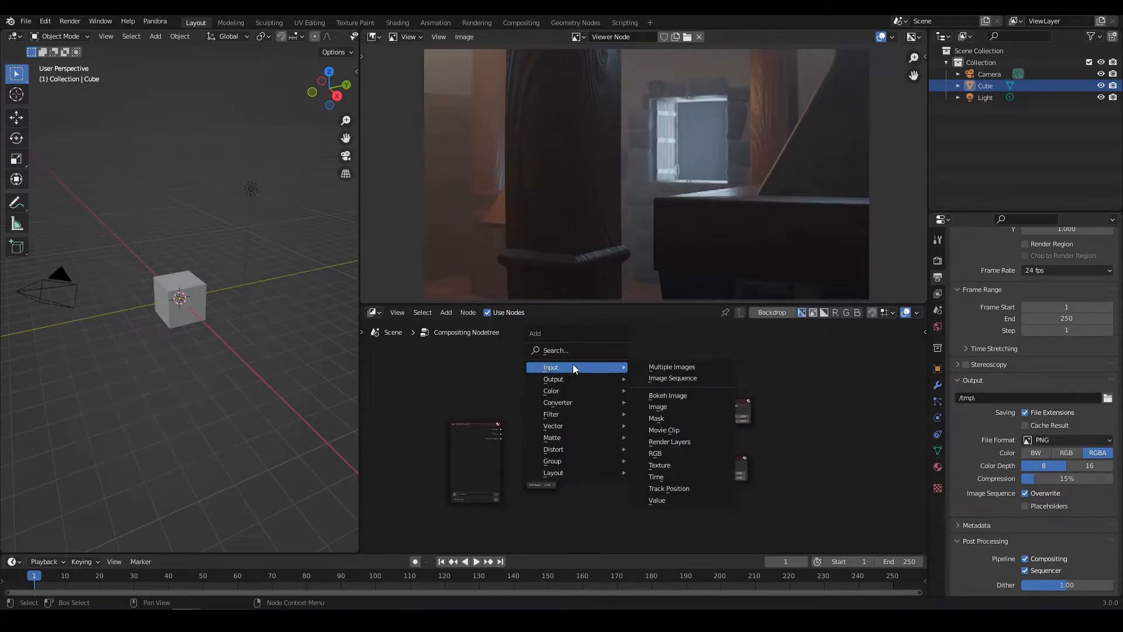
{"action": "mouse_move", "coordinate": [556, 462]}
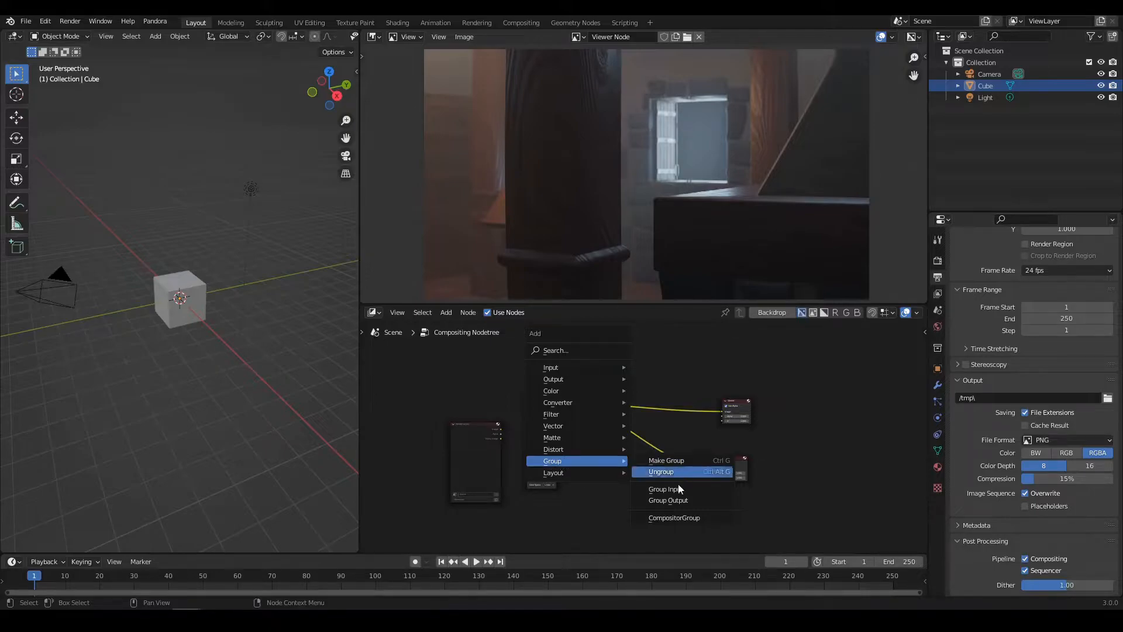
{"action": "left_click", "coordinate": [680, 518]}
{"action": "left_click", "coordinate": [633, 399]}
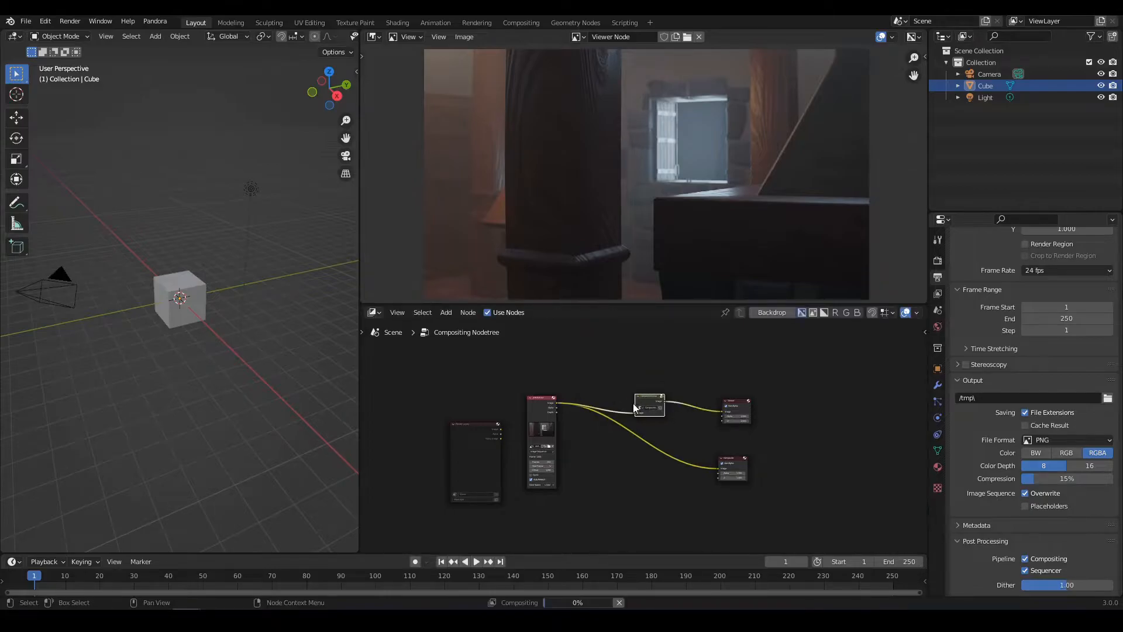
- Connect the CompositorGroup output to the Composite node as well, and adjust the group node's position
{"action": "scroll", "coordinate": [635, 416], "scroll_direction": "up", "scroll_amount": 4}
{"action": "left_click_drag", "start_coordinate": [655, 341], "coordinate": [666, 362]}
{"action": "middle_click_drag", "start_coordinate": [730, 421], "coordinate": [688, 400]}
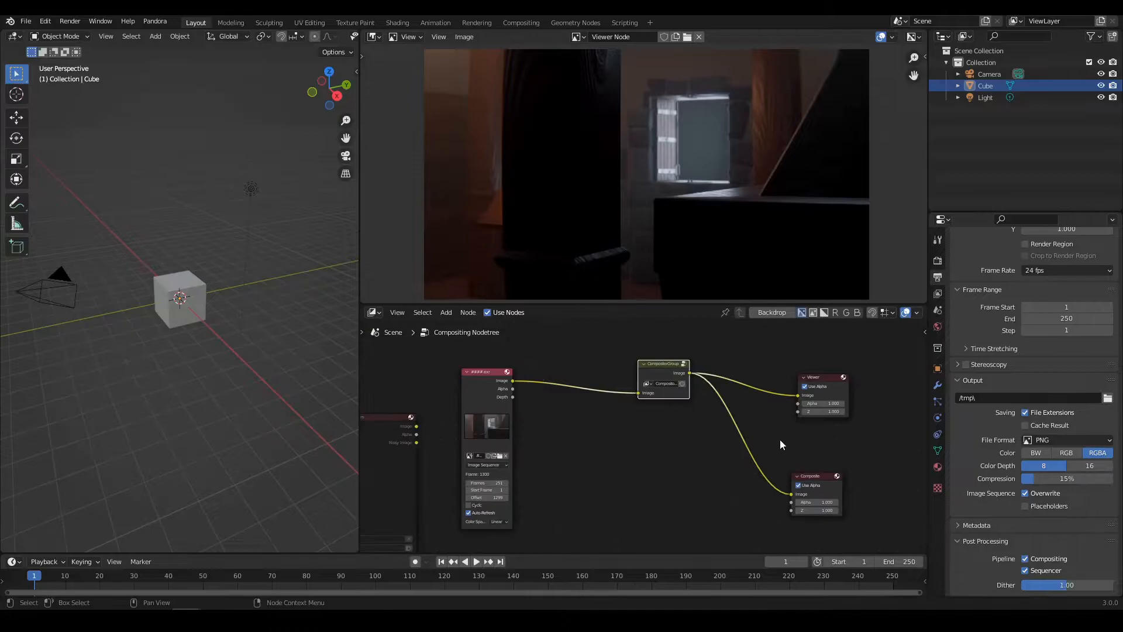
{"action": "middle_click_drag", "start_coordinate": [780, 440], "coordinate": [719, 433]}
{"action": "middle_click_drag", "start_coordinate": [591, 428], "coordinate": [702, 443]}
{"action": "scroll", "coordinate": [703, 442], "scroll_direction": "up", "scroll_amount": 3}
{"action": "left_click_drag", "start_coordinate": [717, 353], "coordinate": [697, 361]}
- Examine the effect nodes inside the appended CompositorGroup, then return to the main tree with the image sequence
{"action": "key", "text": "Tab"}
{"action": "scroll", "coordinate": [634, 442], "scroll_direction": "down", "scroll_amount": 9}
{"action": "mouse_move", "coordinate": [642, 475]}
{"action": "middle_mouse_down"}
{"action": "mouse_move", "coordinate": [655, 459]}
{"action": "mouse_move", "coordinate": [649, 466]}
{"action": "middle_mouse_up"}
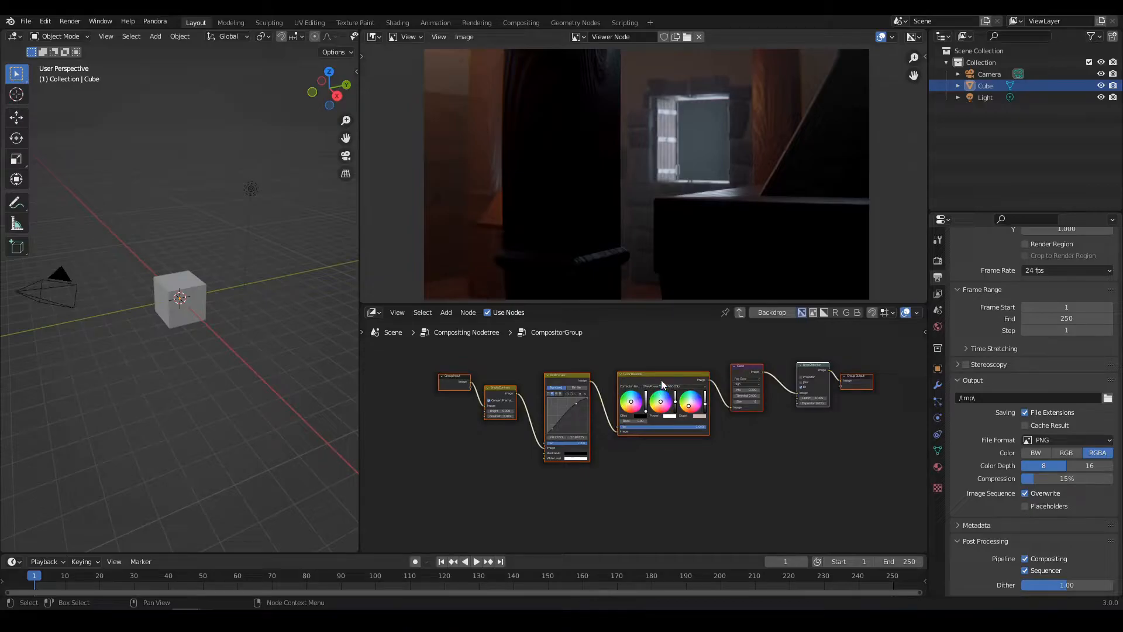
{"action": "key", "text": "Tab"}
{"action": "scroll", "coordinate": [533, 401], "scroll_direction": "up", "scroll_amount": 5}
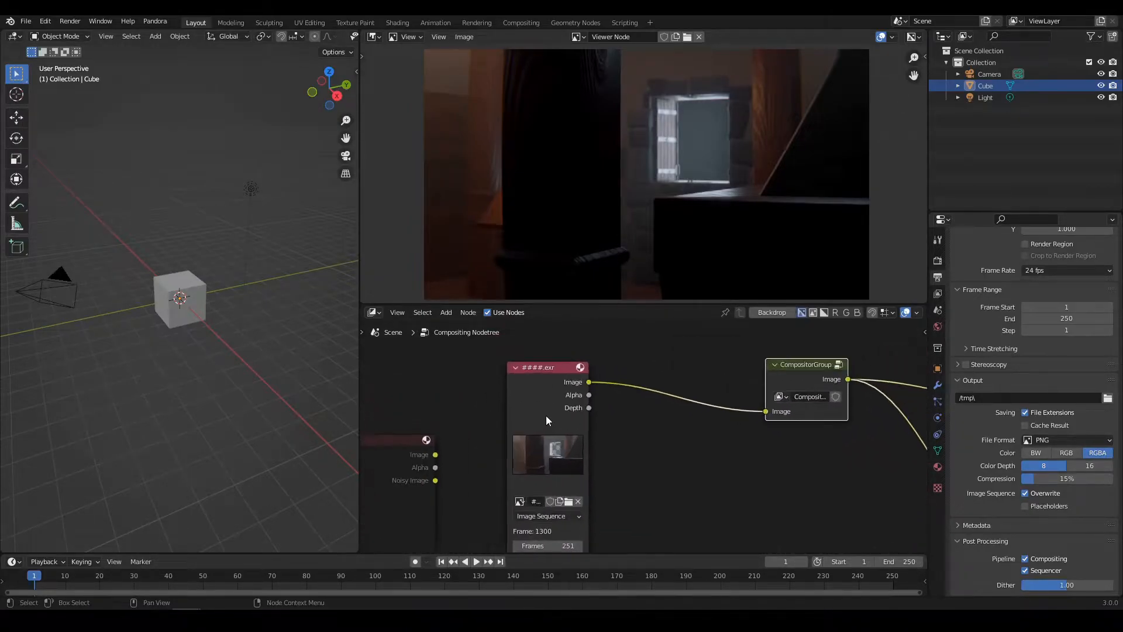
{"action": "scroll", "coordinate": [545, 417], "scroll_direction": "up", "scroll_amount": 2}
{"action": "scroll", "coordinate": [643, 456], "scroll_direction": "down", "scroll_amount": 5}
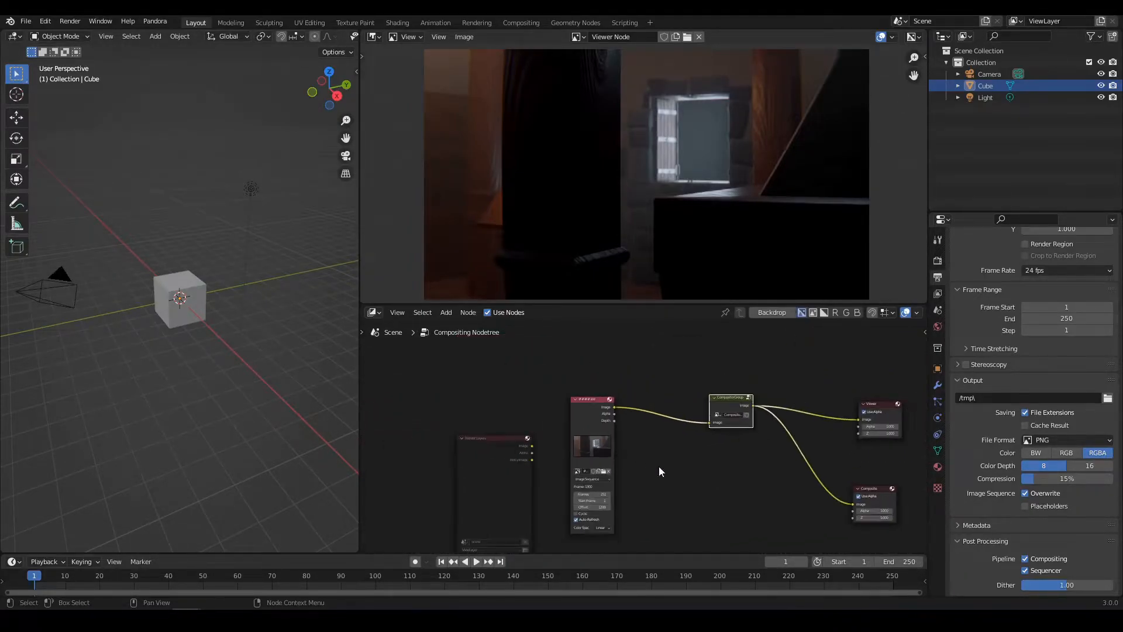
- Preview the color-corrected image sequence at frames 55, 90 and 106
{"action": "left_click_drag", "start_coordinate": [36, 577], "coordinate": [220, 577]}
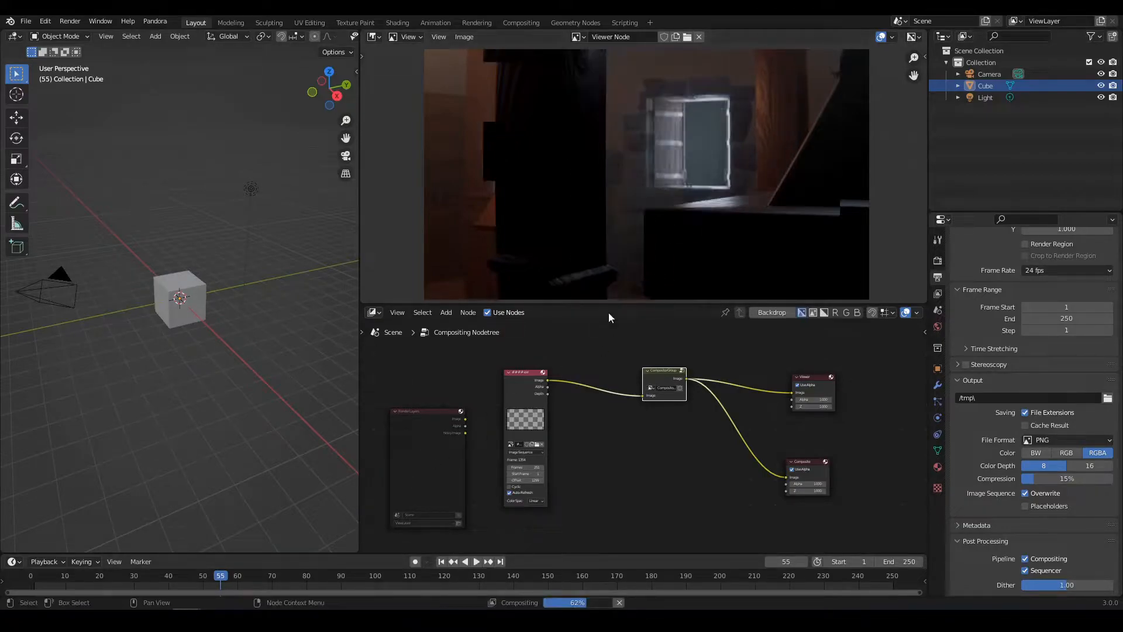
{"action": "left_click_drag", "start_coordinate": [228, 578], "coordinate": [343, 580]}
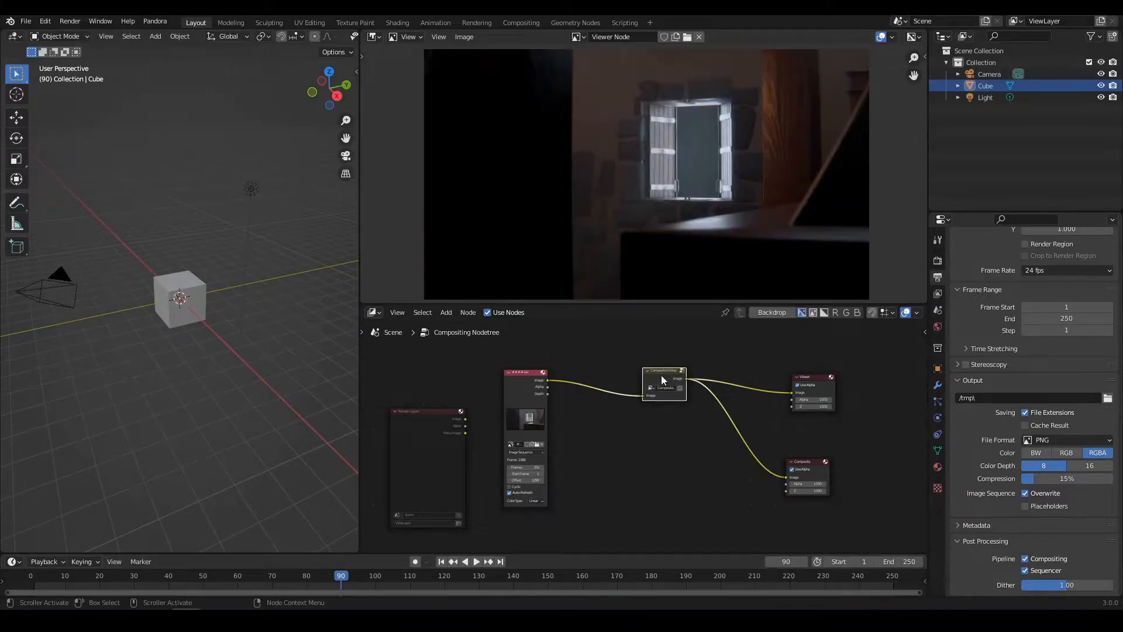
{"action": "left_click", "coordinate": [396, 578]}
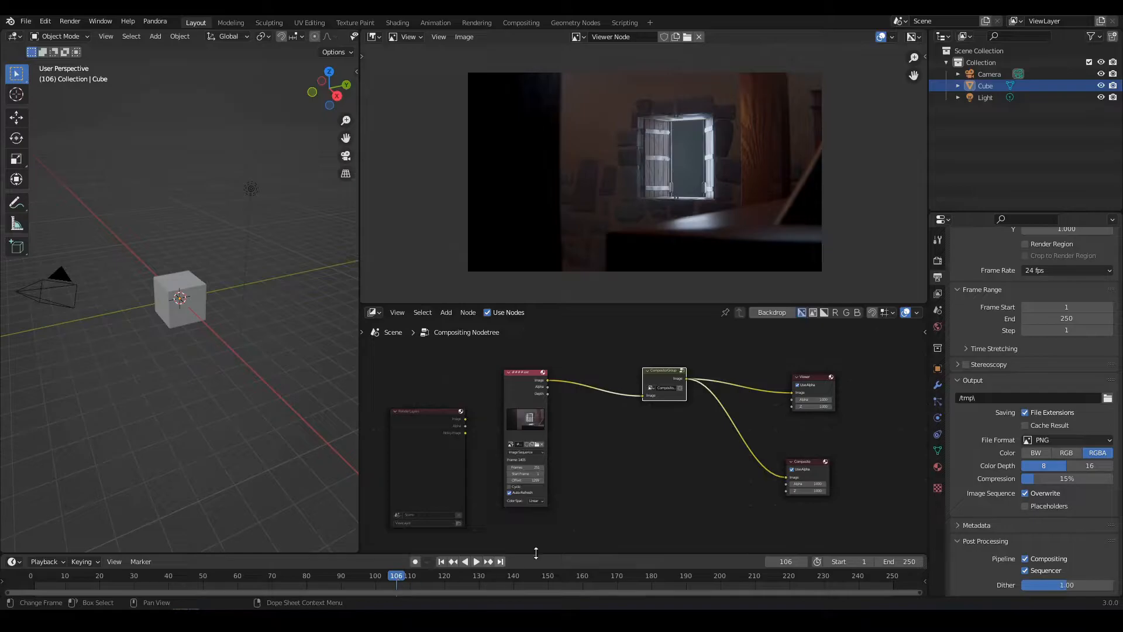
- Try a Bright value of 7.5 on the Bright/Contrast node inside CompositorGroup
{"action": "key", "text": "Tab"}
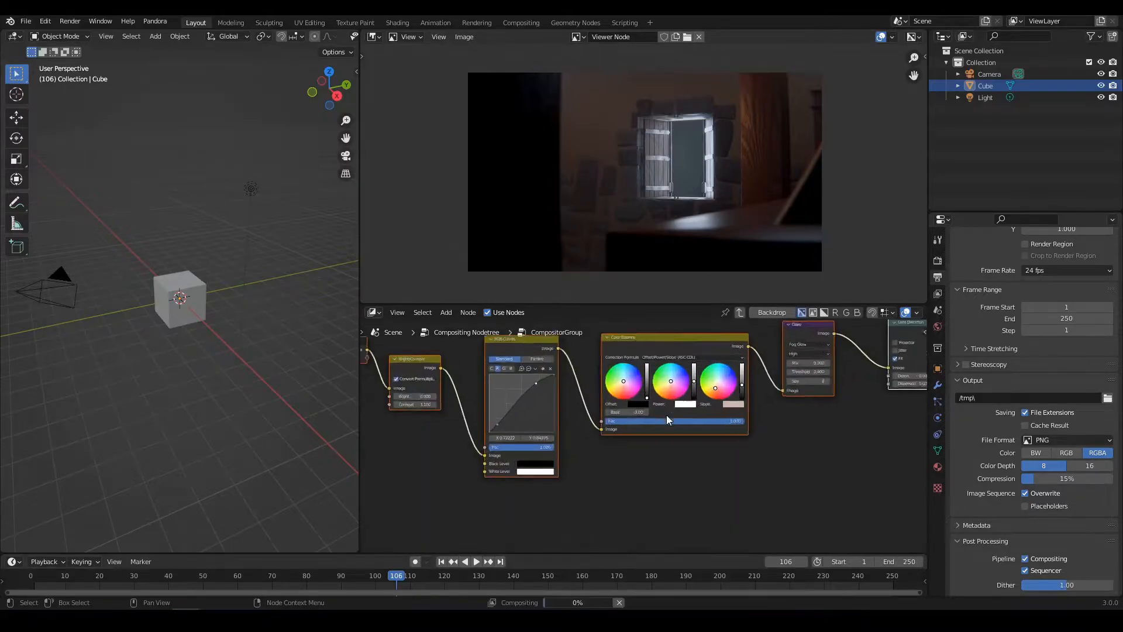
{"action": "middle_click_drag", "start_coordinate": [663, 457], "coordinate": [767, 482]}
{"action": "scroll", "coordinate": [609, 468], "scroll_direction": "up", "scroll_amount": 4}
{"action": "middle_click_drag", "start_coordinate": [451, 453], "coordinate": [624, 485]}
{"action": "scroll", "coordinate": [624, 485], "scroll_direction": "up", "scroll_amount": 4}
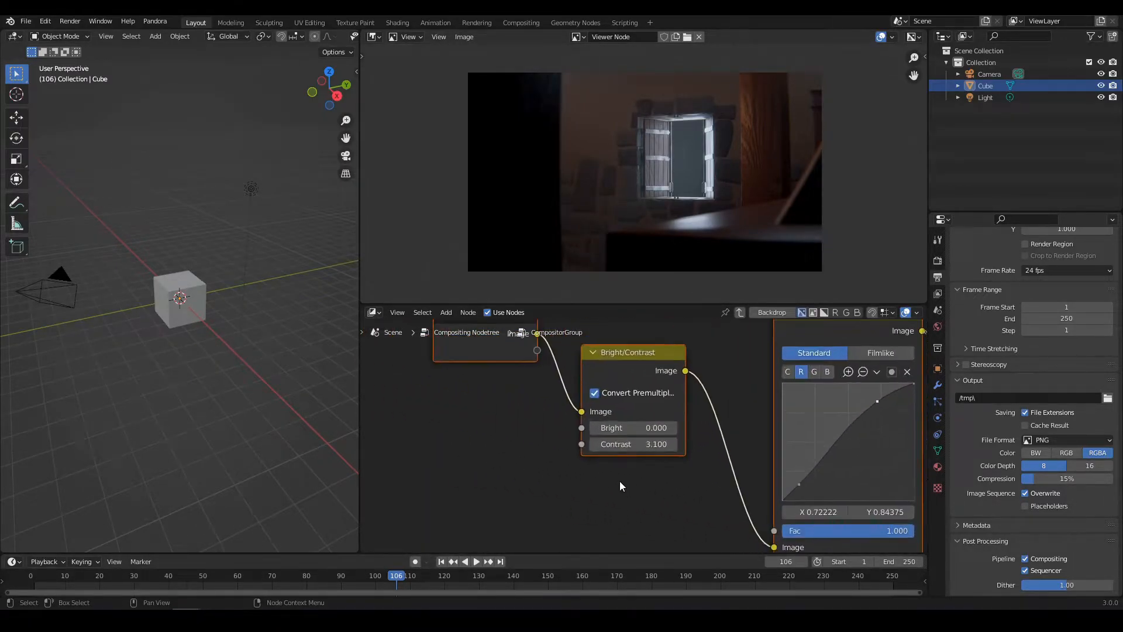
{"action": "scroll", "coordinate": [531, 444], "scroll_direction": "up", "scroll_amount": 3}
{"action": "middle_click_drag", "start_coordinate": [523, 413], "coordinate": [491, 441]}
{"action": "left_click_drag", "start_coordinate": [610, 478], "coordinate": [690, 478]}
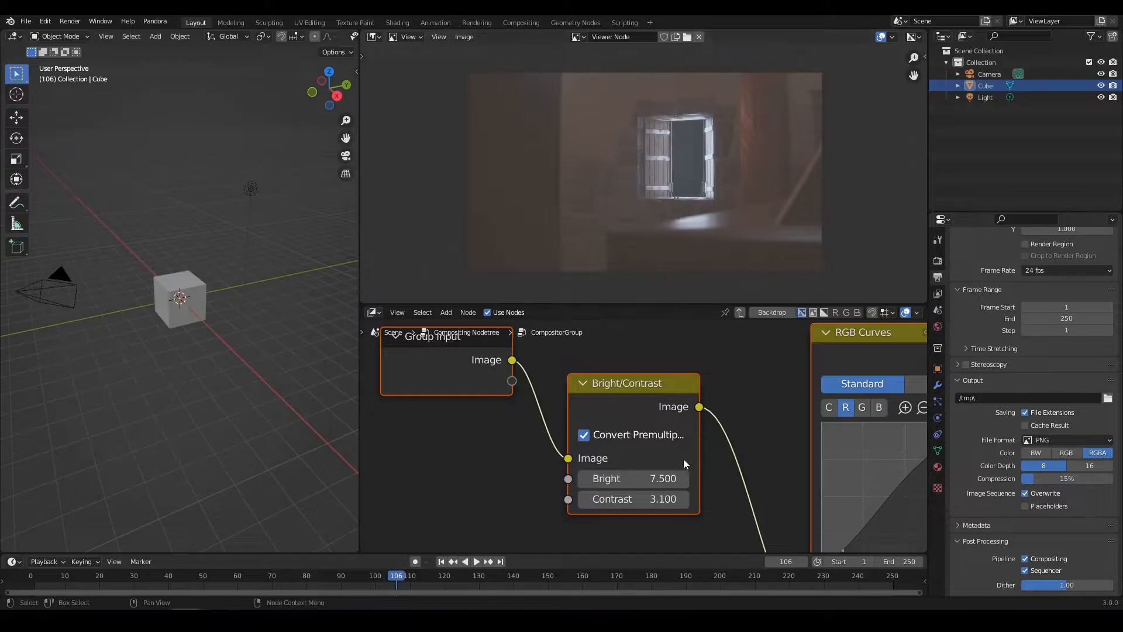
- Revert the brightness change and leave CompositorGroup for the image sequence node in the main tree
{"action": "middle_click_drag", "start_coordinate": [680, 450], "coordinate": [658, 452]}
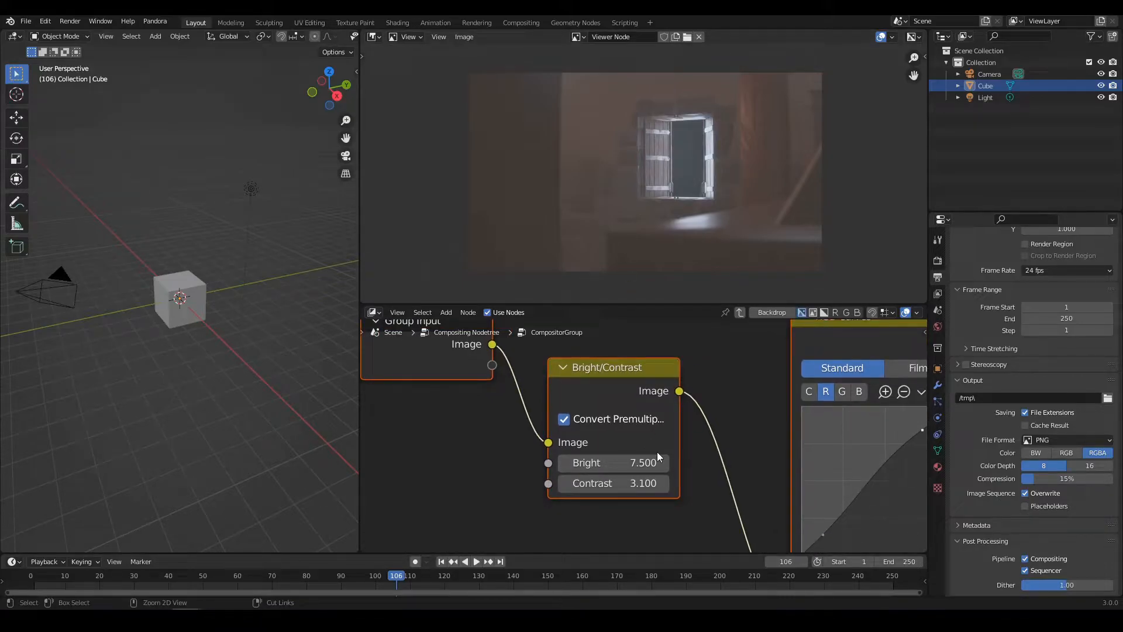
{"action": "scroll", "coordinate": [657, 452], "scroll_direction": "down", "scroll_amount": 3}
{"action": "key", "text": "Tab"}
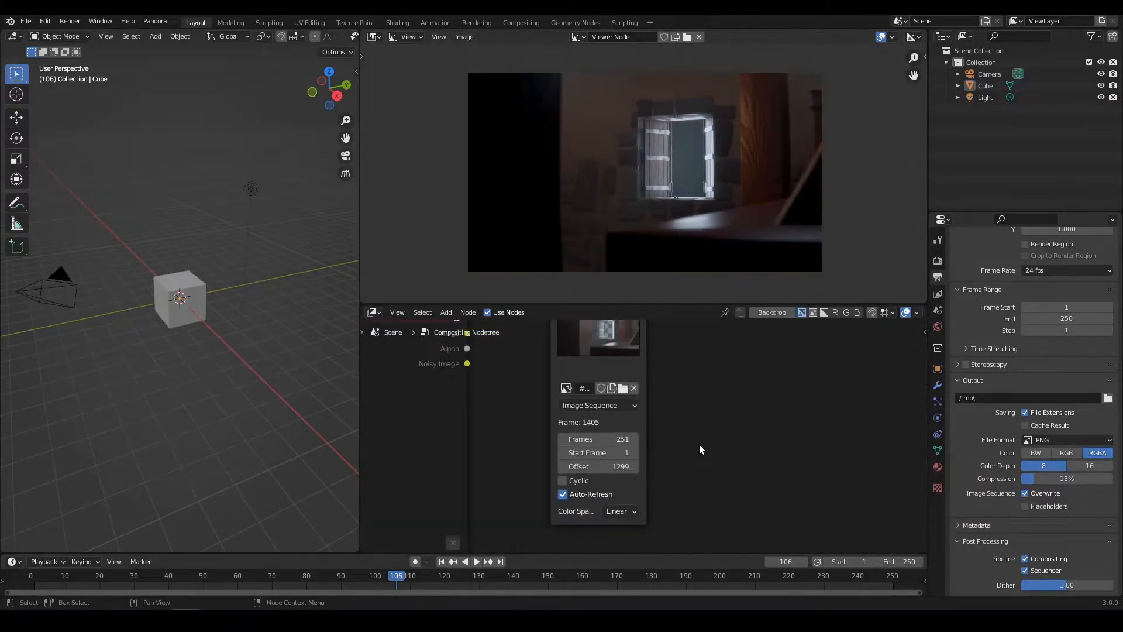
{"action": "scroll", "coordinate": [597, 441], "scroll_direction": "up", "scroll_amount": 2}
{"action": "middle_click_drag", "start_coordinate": [701, 449], "coordinate": [711, 422]}
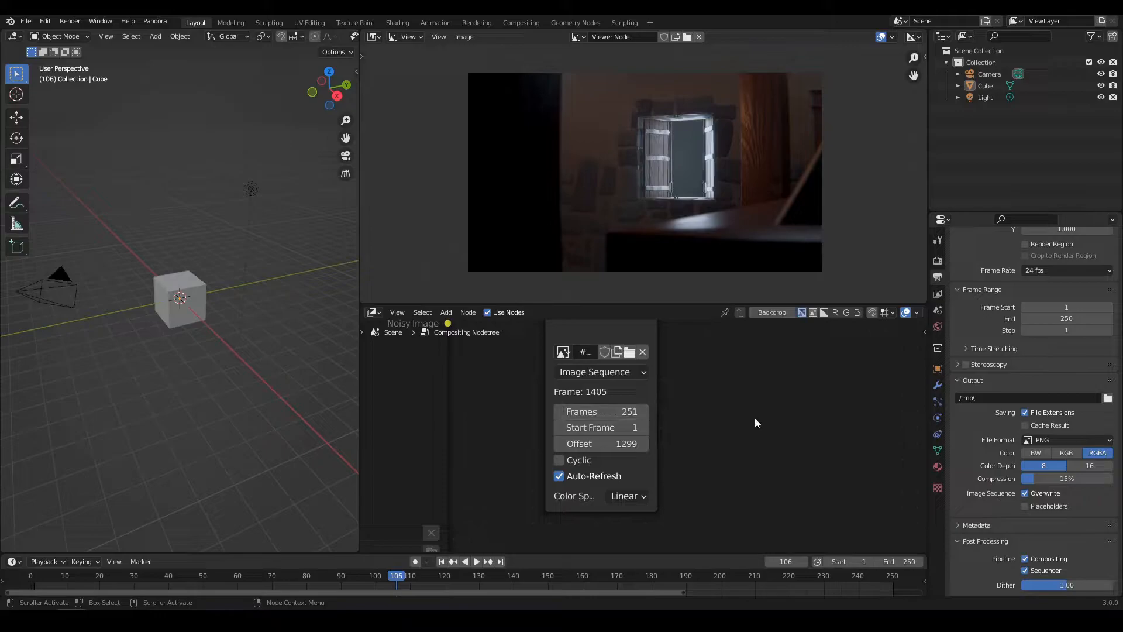
- Set the scene's end frame to 252 and play past frame 251 to check the end of the image sequence
{"action": "left_click", "coordinate": [920, 561]}
{"action": "left_click", "coordinate": [920, 561]}
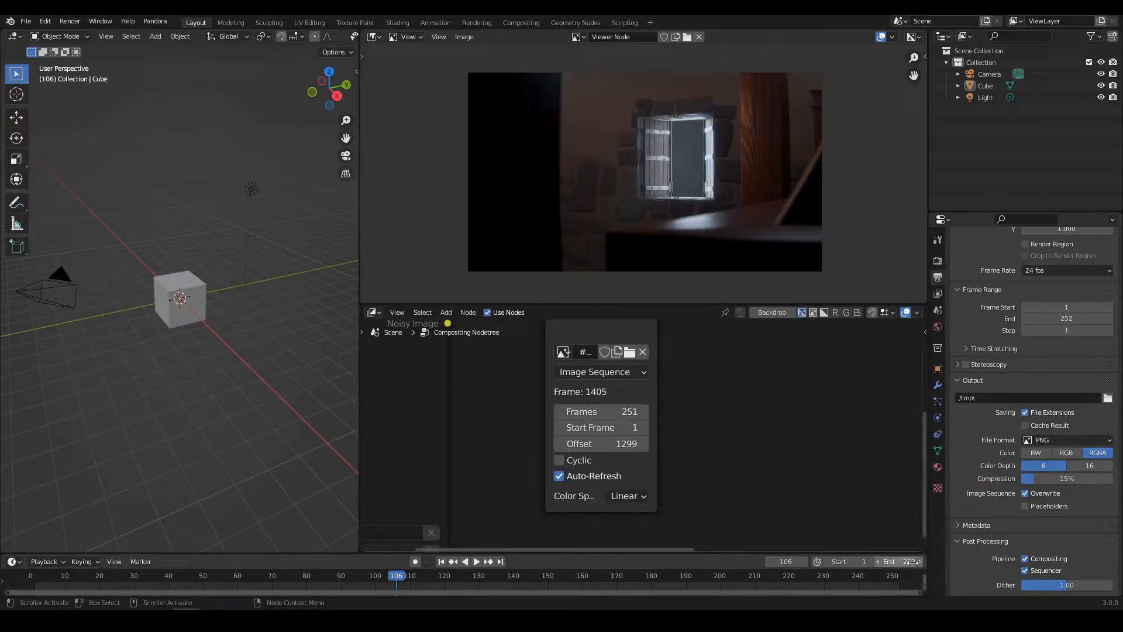
{"action": "left_click", "coordinate": [891, 580]}
{"action": "key", "text": "space"}
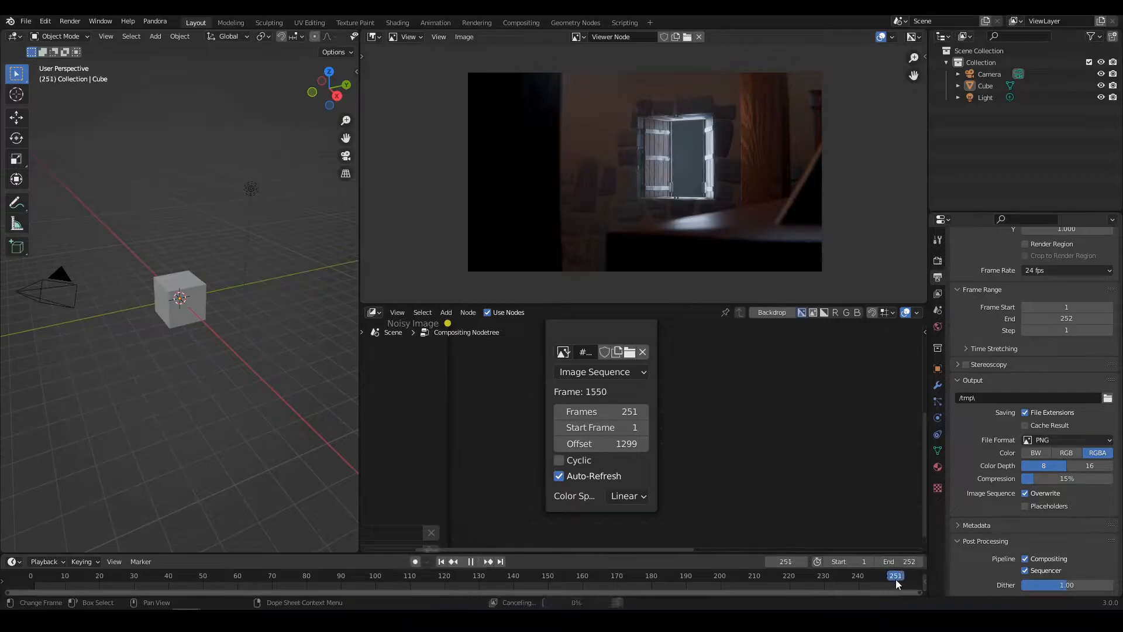
{"action": "key", "text": "space"}
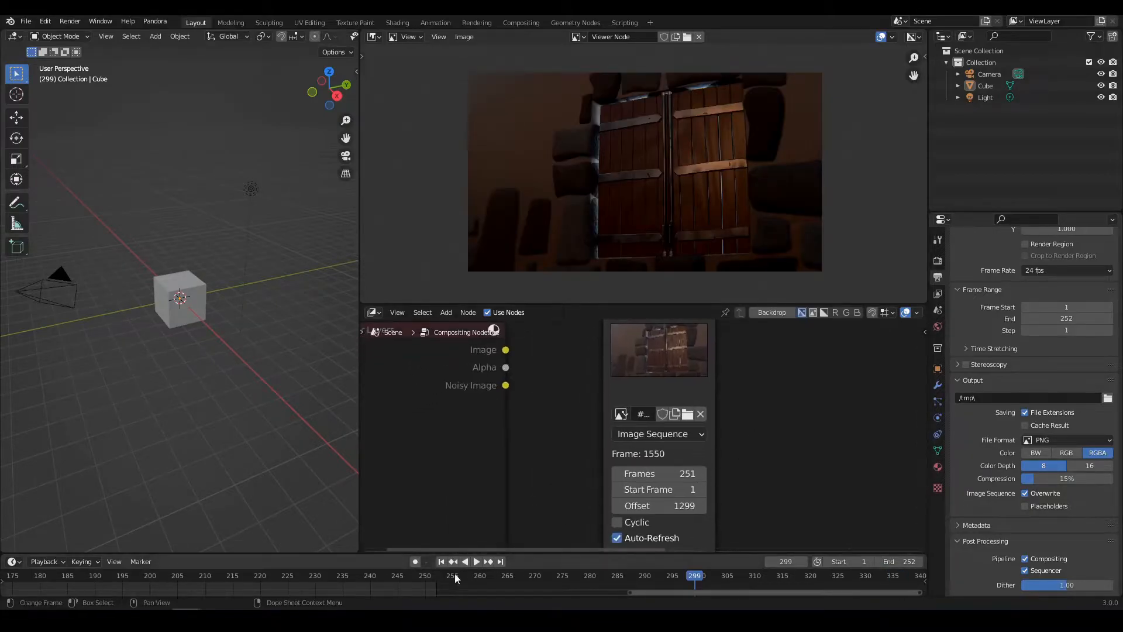
{"action": "scroll", "coordinate": [412, 582], "scroll_direction": "down", "scroll_amount": 5}
{"action": "middle_click_drag", "start_coordinate": [371, 586], "coordinate": [603, 585]}
{"action": "scroll", "coordinate": [549, 585], "scroll_direction": "down", "scroll_amount": 3}
{"action": "scroll", "coordinate": [469, 585], "scroll_direction": "down", "scroll_amount": 4}
{"action": "middle_click_drag", "start_coordinate": [456, 584], "coordinate": [620, 577]}
{"action": "scroll", "coordinate": [509, 585], "scroll_direction": "down", "scroll_amount": 5}
{"action": "scroll", "coordinate": [559, 580], "scroll_direction": "down", "scroll_amount": 3}
{"action": "scroll", "coordinate": [556, 583], "scroll_direction": "up", "scroll_amount": 2}
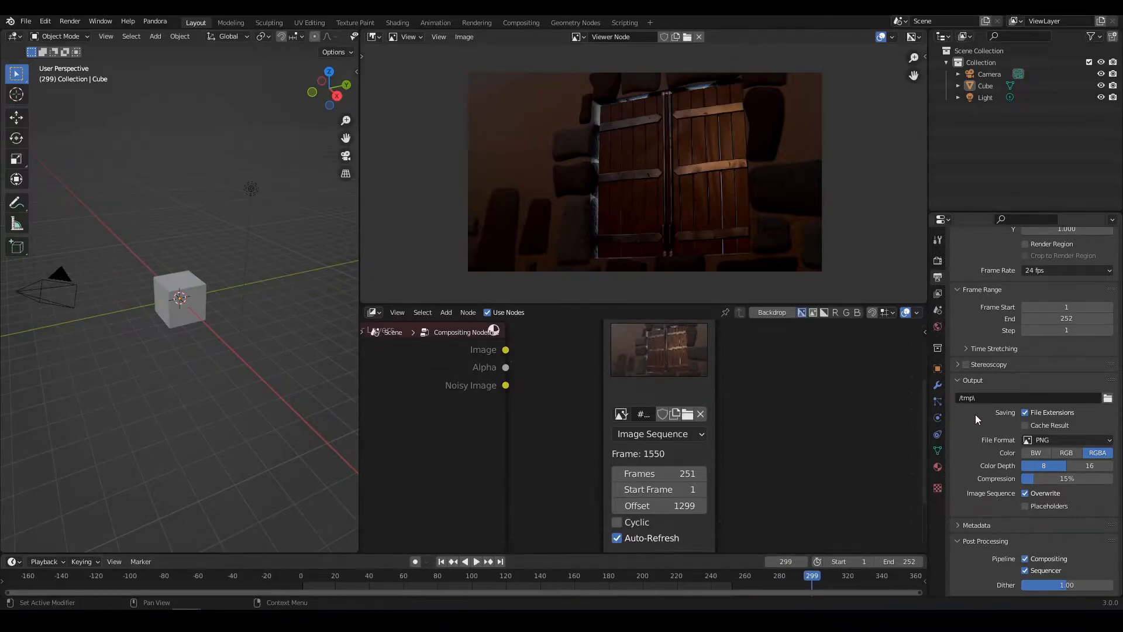
- Set the output file format to OpenEXR with the DWAA (lossy) codec
{"action": "scroll", "coordinate": [981, 414], "scroll_direction": "up", "scroll_amount": 4}
{"action": "scroll", "coordinate": [1091, 451], "scroll_direction": "down", "scroll_amount": 4}
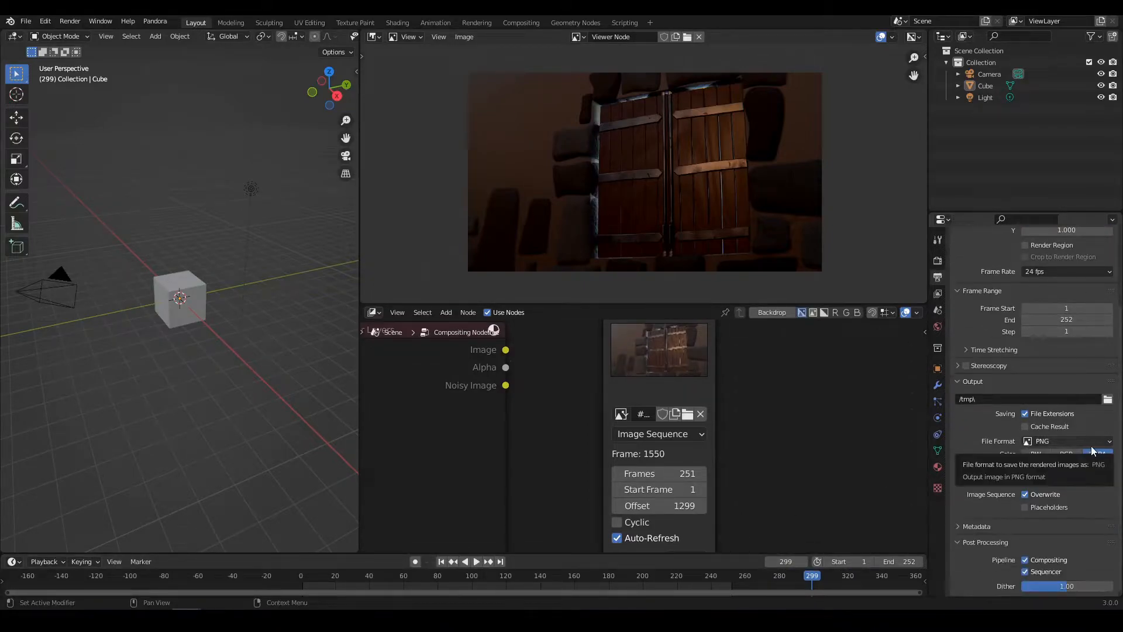
{"action": "left_click", "coordinate": [1098, 443]}
{"action": "left_click", "coordinate": [976, 513]}
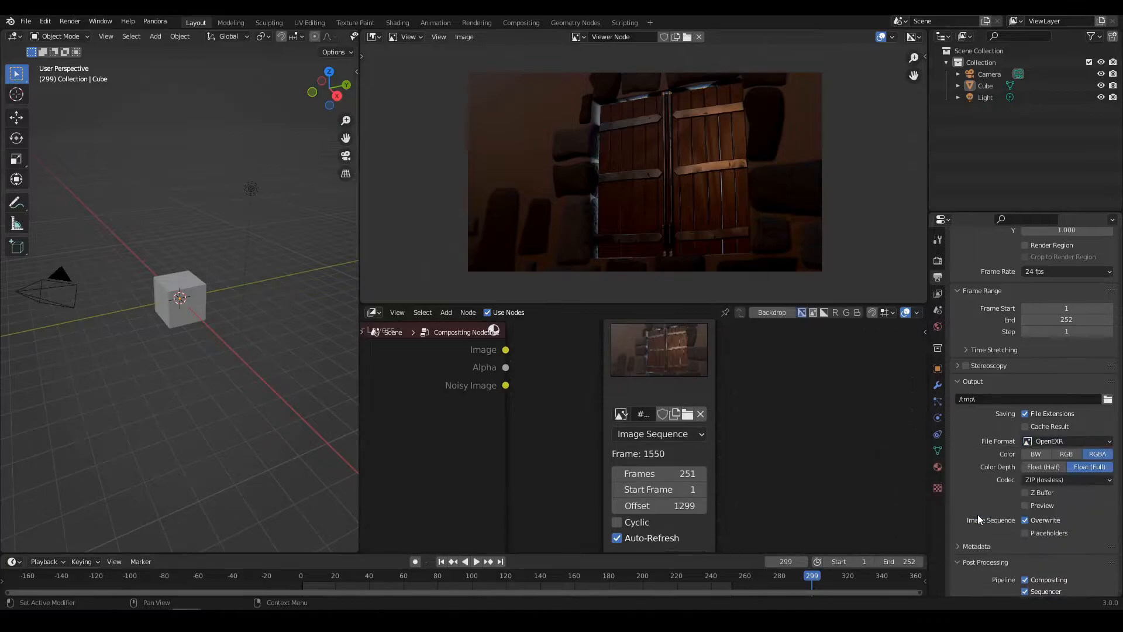
{"action": "left_click", "coordinate": [1055, 480]}
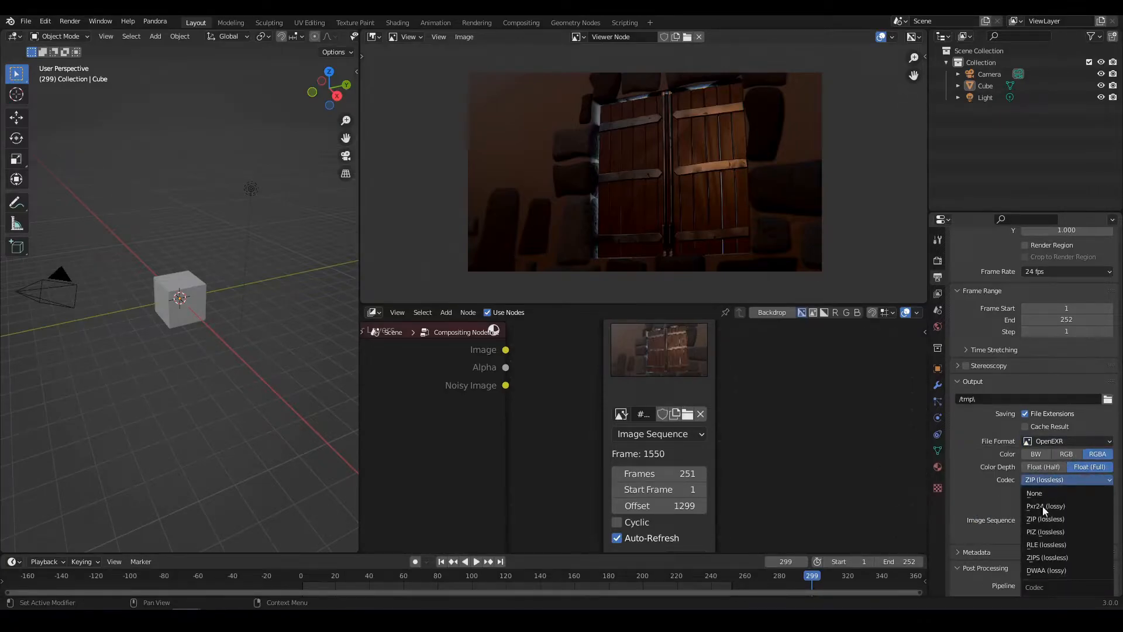
{"action": "left_click", "coordinate": [1060, 570]}
{"action": "scroll", "coordinate": [1006, 492], "scroll_direction": "down", "scroll_amount": 1}
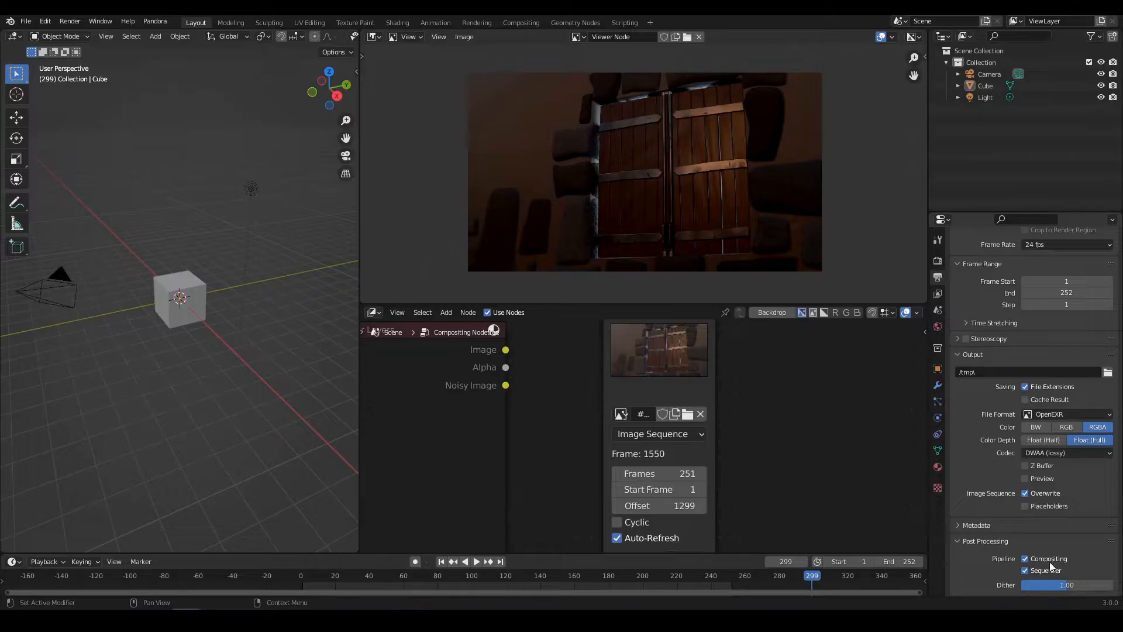
{"action": "scroll", "coordinate": [995, 553], "scroll_direction": "up", "scroll_amount": 2}
{"action": "scroll", "coordinate": [986, 526], "scroll_direction": "down", "scroll_amount": 2}
- Render the composited image sequence as an animation
{"action": "middle_click_drag", "start_coordinate": [772, 434], "coordinate": [753, 479]}
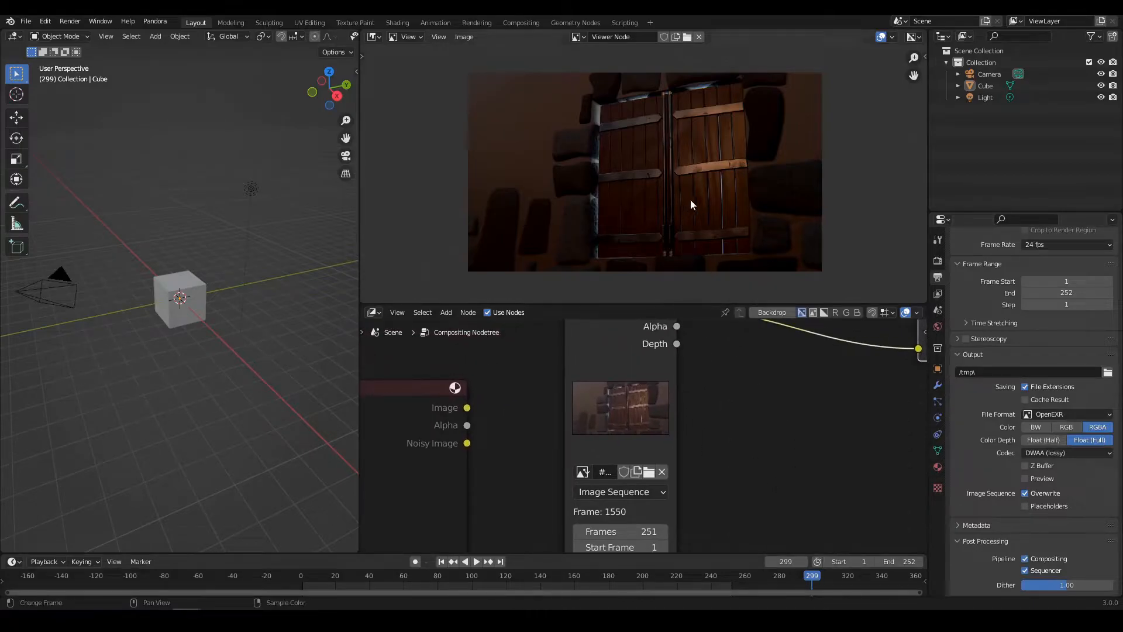
{"action": "scroll", "coordinate": [999, 525], "scroll_direction": "up", "scroll_amount": 5}
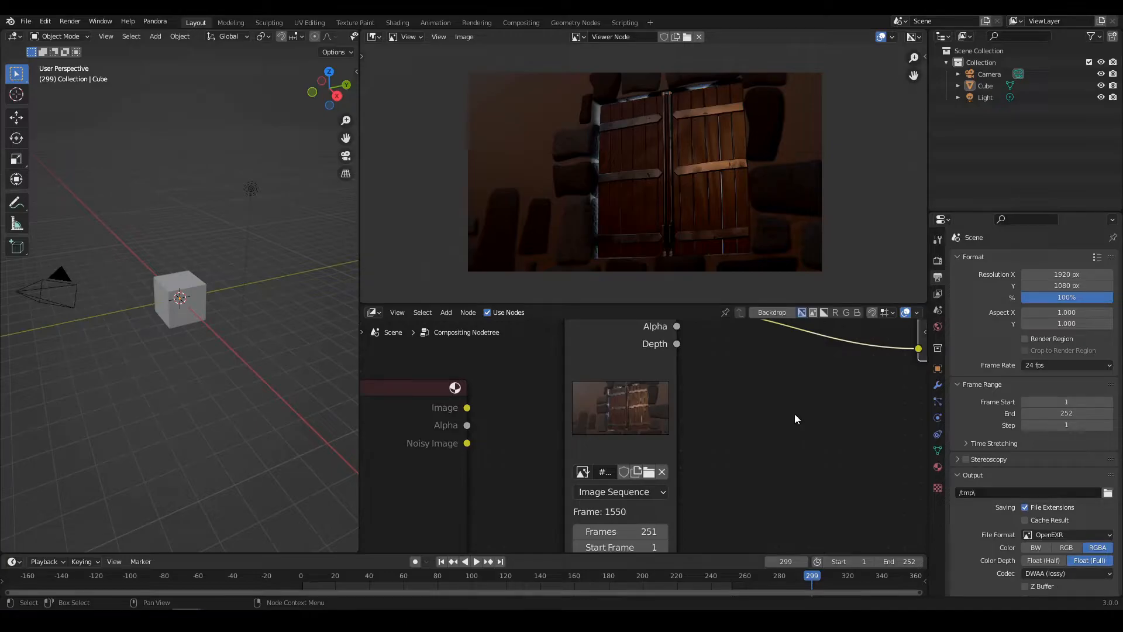
{"action": "left_click", "coordinate": [70, 21]}
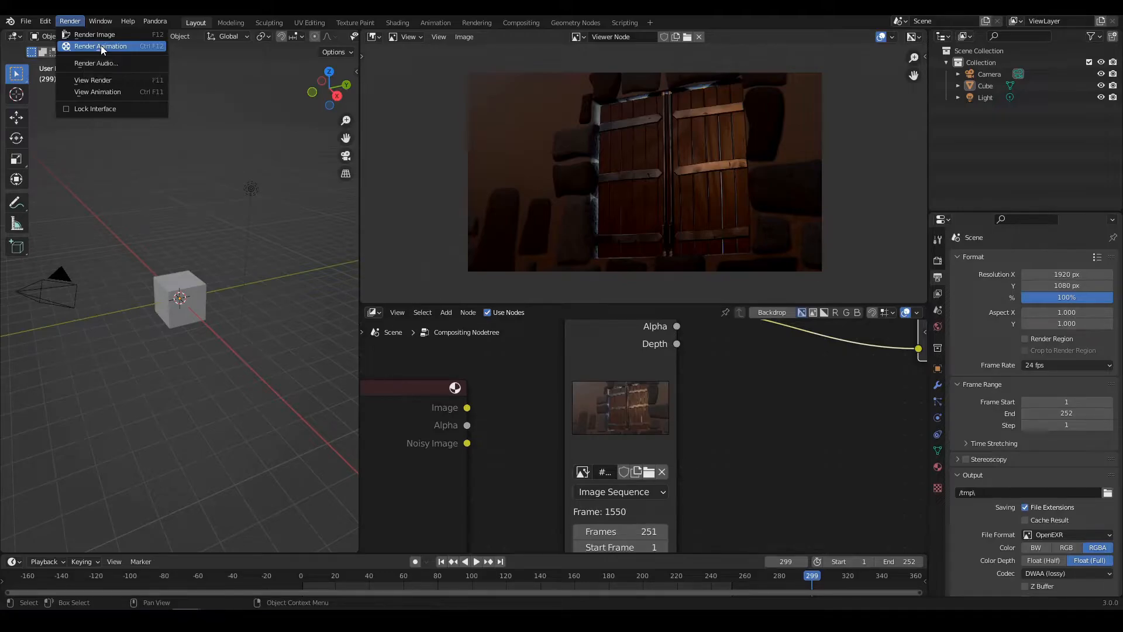
{"action": "left_click", "coordinate": [101, 46]}
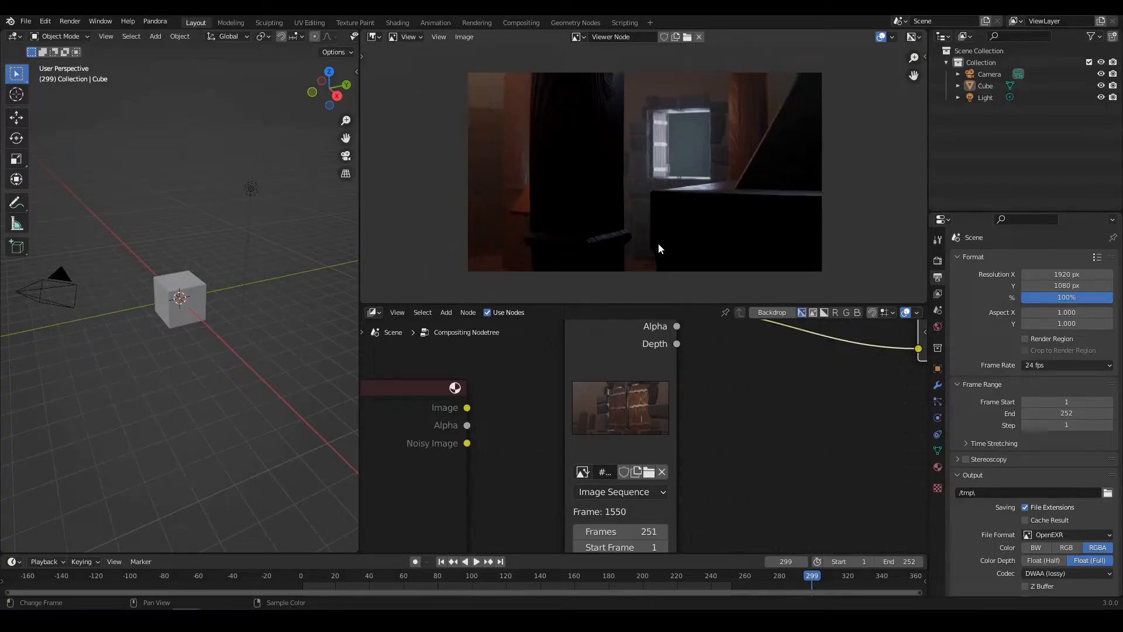
- Narrow the 3D viewport to give the image editor and compositor more room, with the whole node tree in view
{"action": "scroll", "coordinate": [719, 411], "scroll_direction": "down", "scroll_amount": 3}
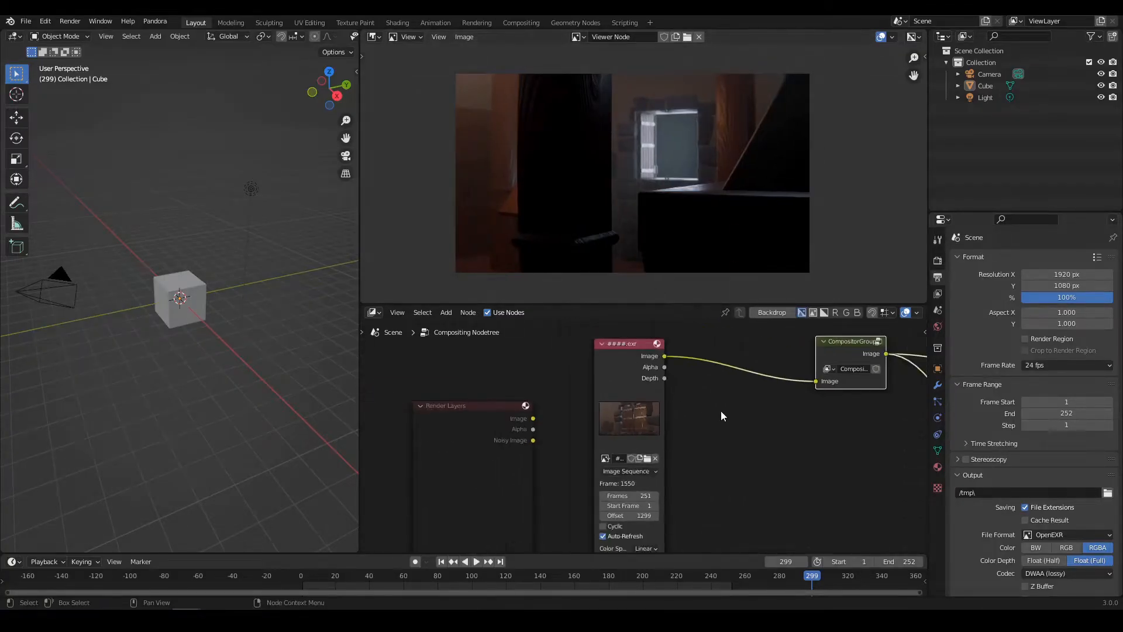
{"action": "scroll", "coordinate": [719, 411], "scroll_direction": "down", "scroll_amount": 4}
{"action": "scroll", "coordinate": [658, 444], "scroll_direction": "up", "scroll_amount": 2}
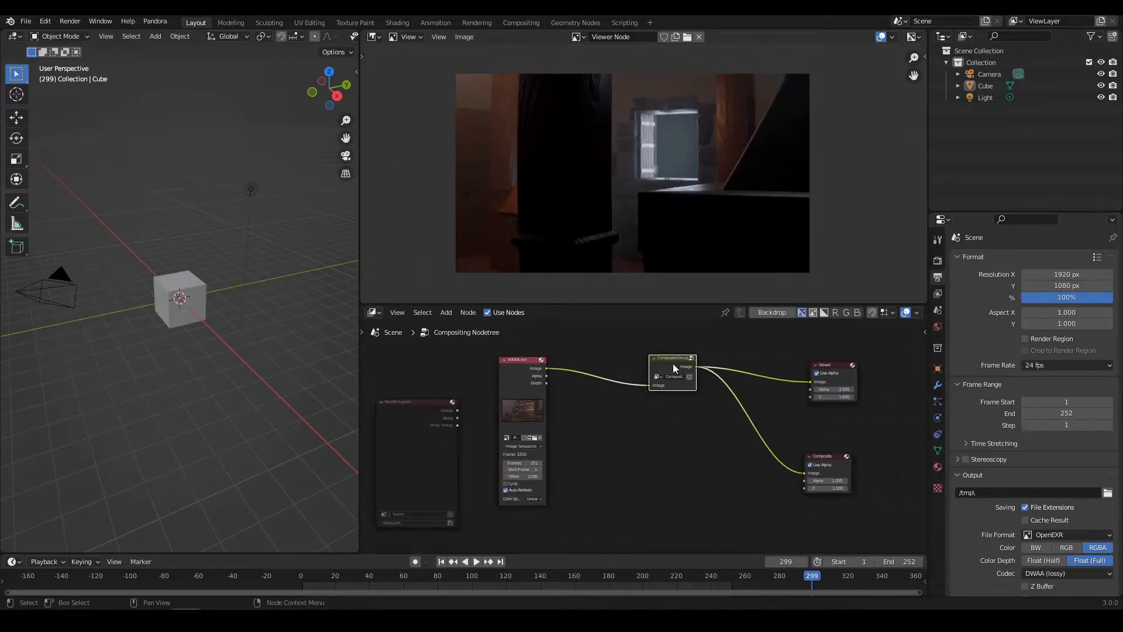
{"action": "scroll", "coordinate": [658, 433], "scroll_direction": "right", "scroll_amount": 2, "text": "ctrl"}
{"action": "scroll", "coordinate": [673, 426], "scroll_direction": "left", "scroll_amount": 2, "text": "ctrl"}
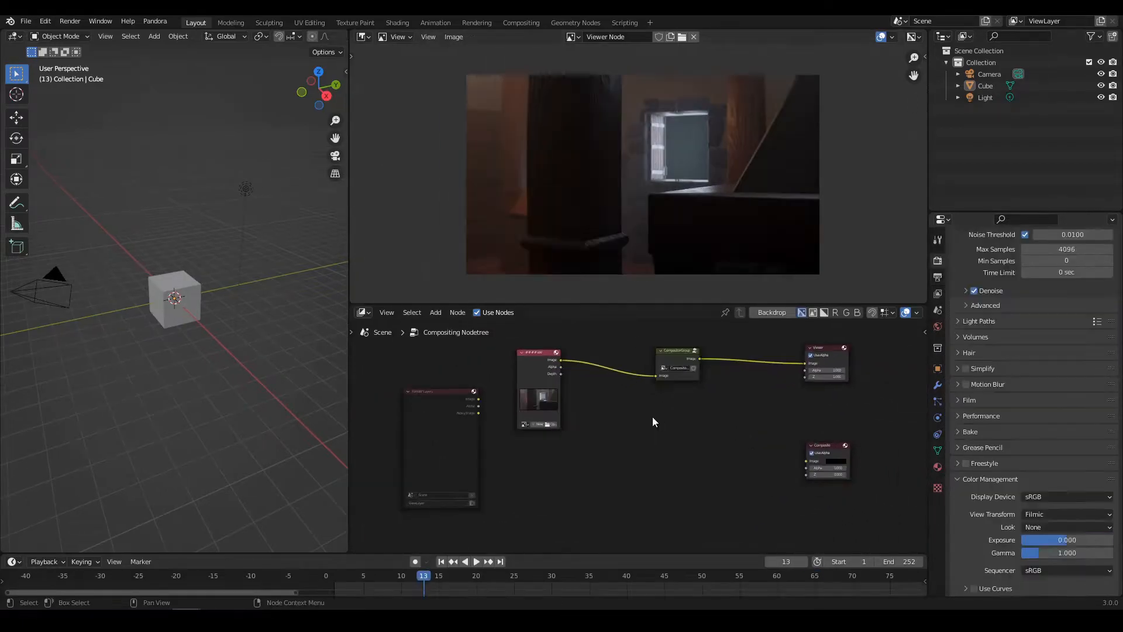
{"action": "left_click_drag", "start_coordinate": [349, 238], "coordinate": [289, 235]}
{"action": "middle_click_drag", "start_coordinate": [640, 433], "coordinate": [581, 413]}
{"action": "scroll", "coordinate": [693, 405], "scroll_direction": "up", "scroll_amount": 2}
{"action": "scroll", "coordinate": [595, 414], "scroll_direction": "down", "scroll_amount": 1}
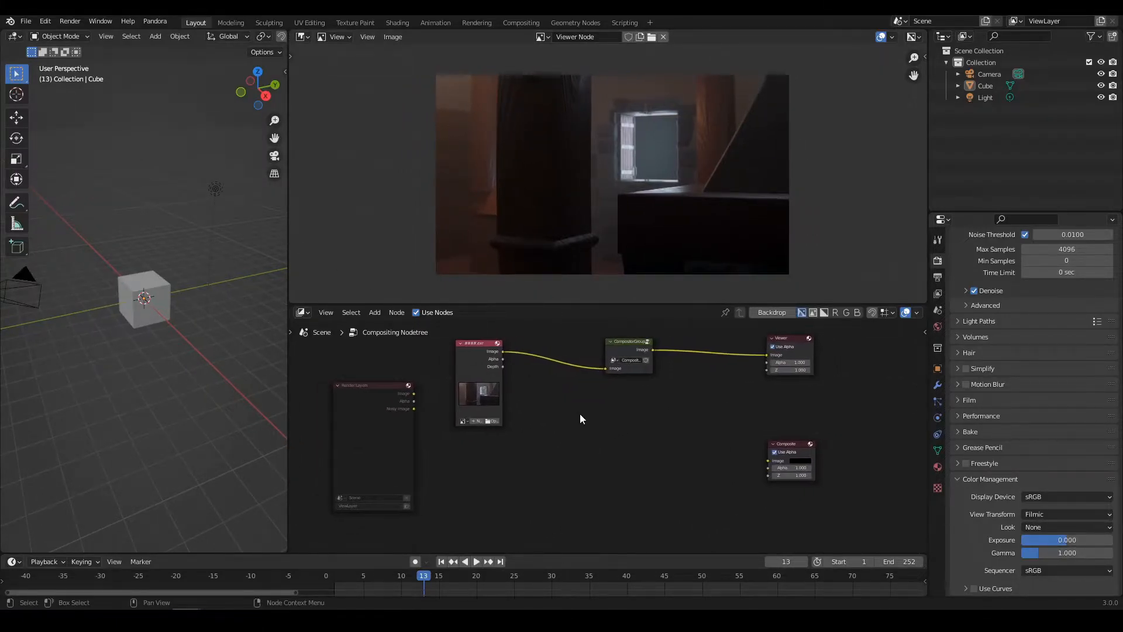
- Import all EXR frames from the Sequence03 folder as a second image sequence node and place it below the first
{"action": "key", "text": "shift+a"}
{"action": "left_click", "coordinate": [655, 426]}
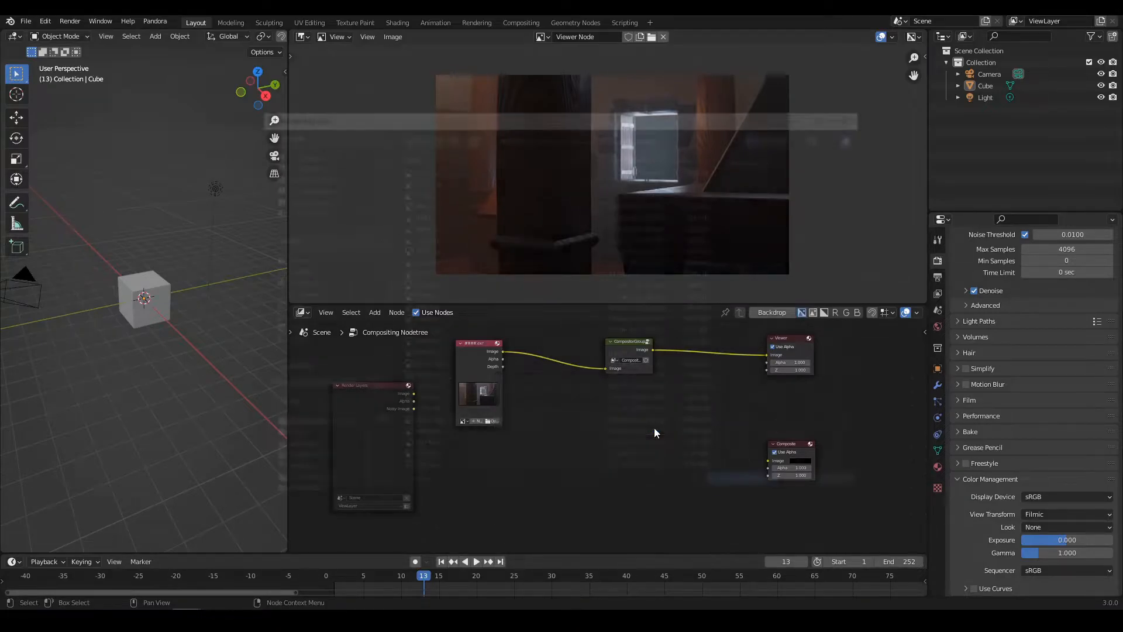
{"action": "key", "text": "a"}
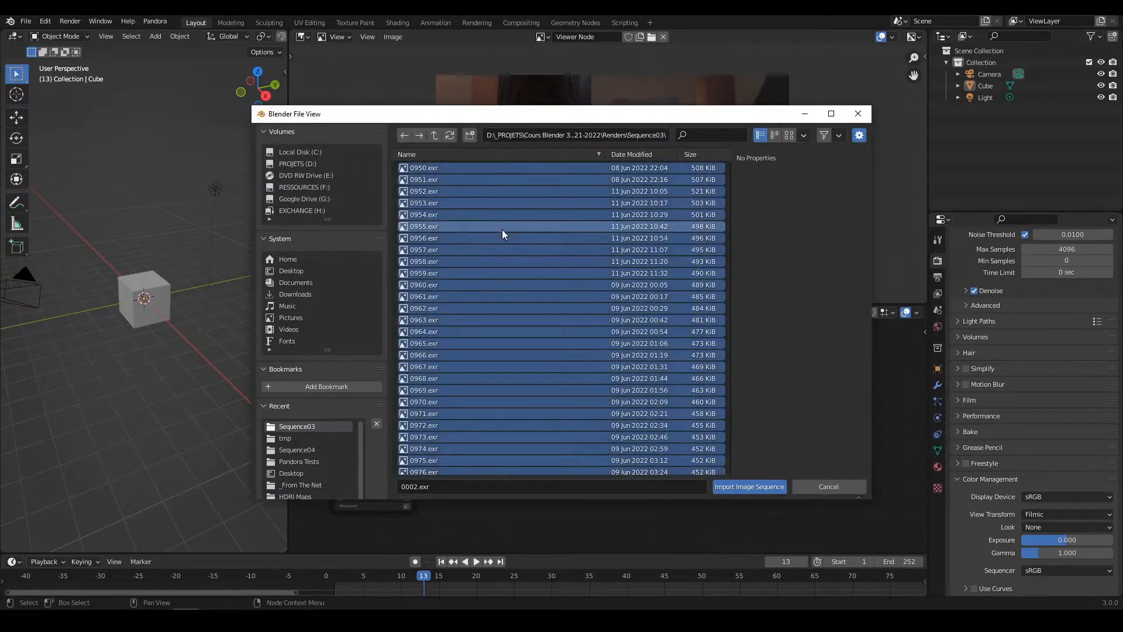
{"action": "left_click", "coordinate": [751, 486]}
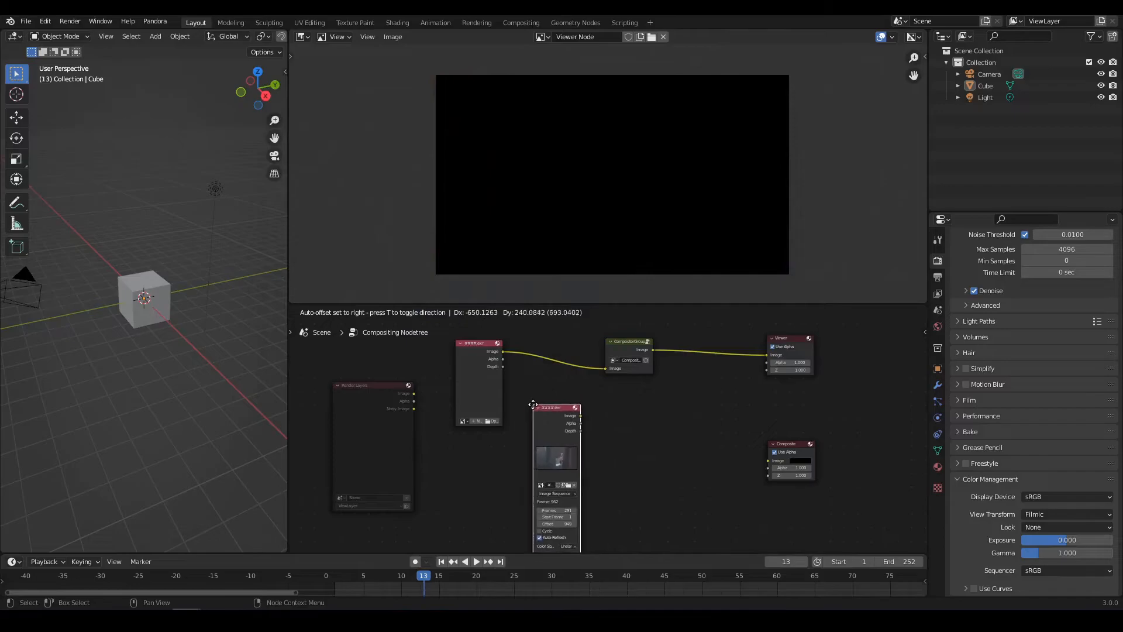
{"action": "scroll", "coordinate": [612, 440], "scroll_direction": "down", "scroll_amount": 4}
{"action": "middle_click_drag", "start_coordinate": [613, 444], "coordinate": [591, 434]}
{"action": "scroll", "coordinate": [620, 425], "scroll_direction": "up", "scroll_amount": 4}
- Duplicate the Viewer node beside the new image sequence, connect the sequence's Image output to it, and make it the active viewer
{"action": "left_click", "coordinate": [746, 342]}
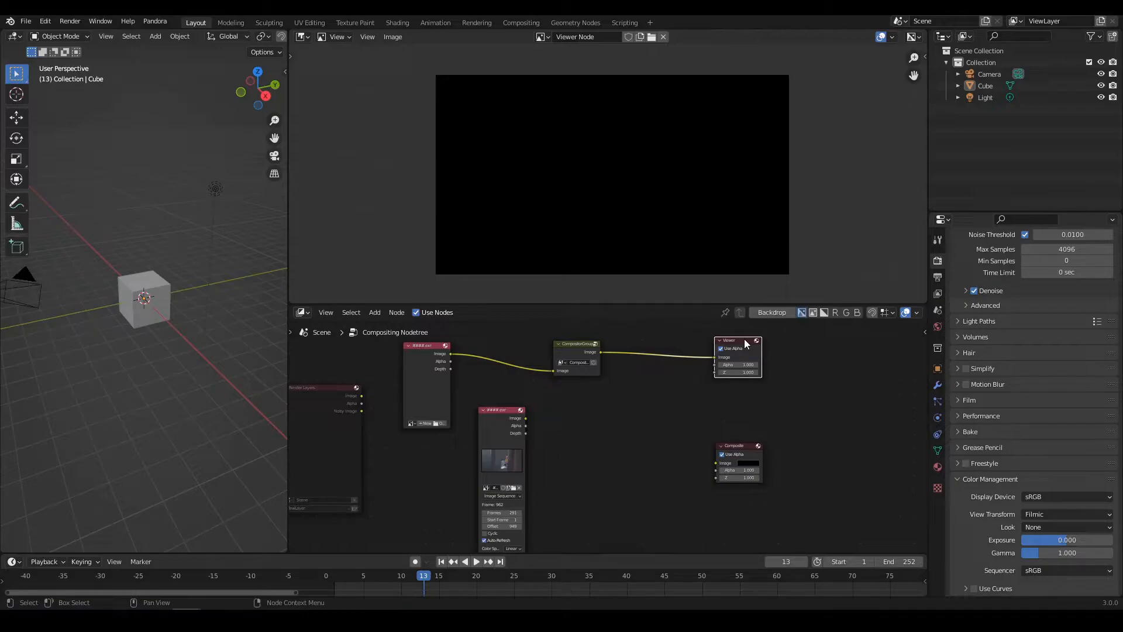
{"action": "left_click_drag", "start_coordinate": [745, 338], "coordinate": [644, 407]}
{"action": "scroll", "coordinate": [585, 427], "scroll_direction": "up", "scroll_amount": 2}
{"action": "middle_click_drag", "start_coordinate": [586, 427], "coordinate": [620, 422]}
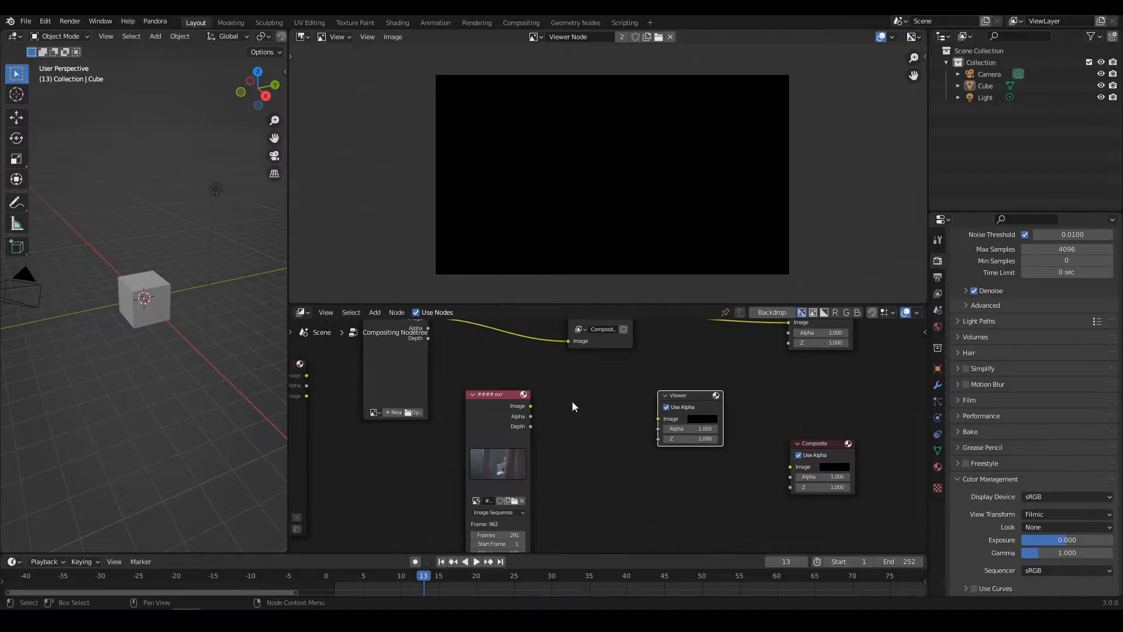
{"action": "left_click_drag", "start_coordinate": [531, 405], "coordinate": [658, 419]}
{"action": "scroll", "coordinate": [614, 416], "scroll_direction": "down", "scroll_amount": 2}
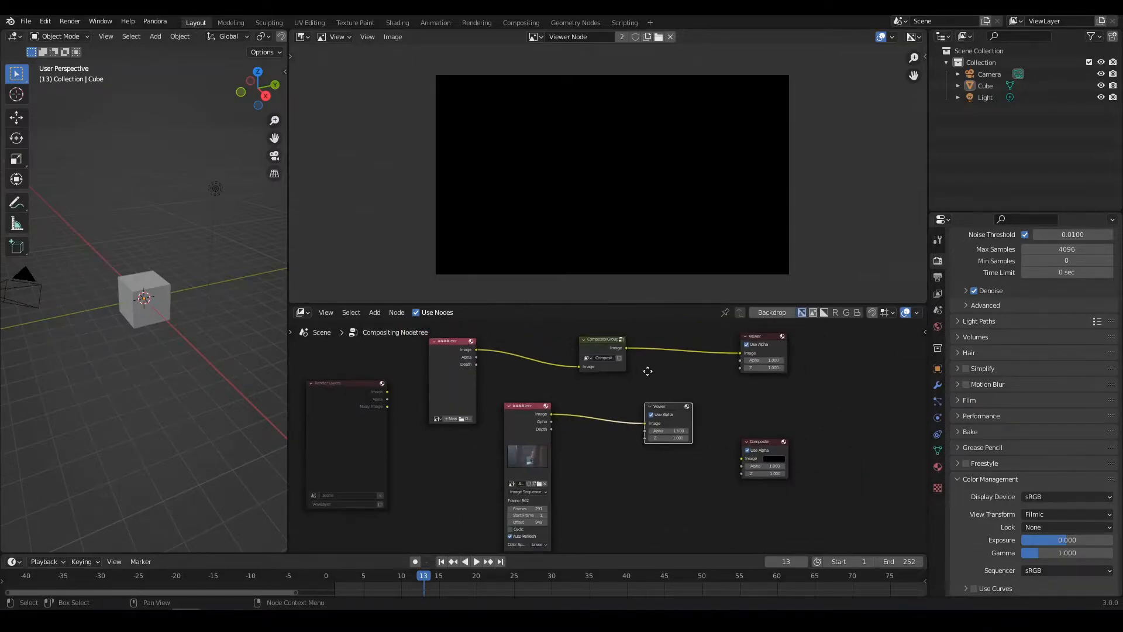
{"action": "middle_click_drag", "start_coordinate": [647, 367], "coordinate": [674, 384]}
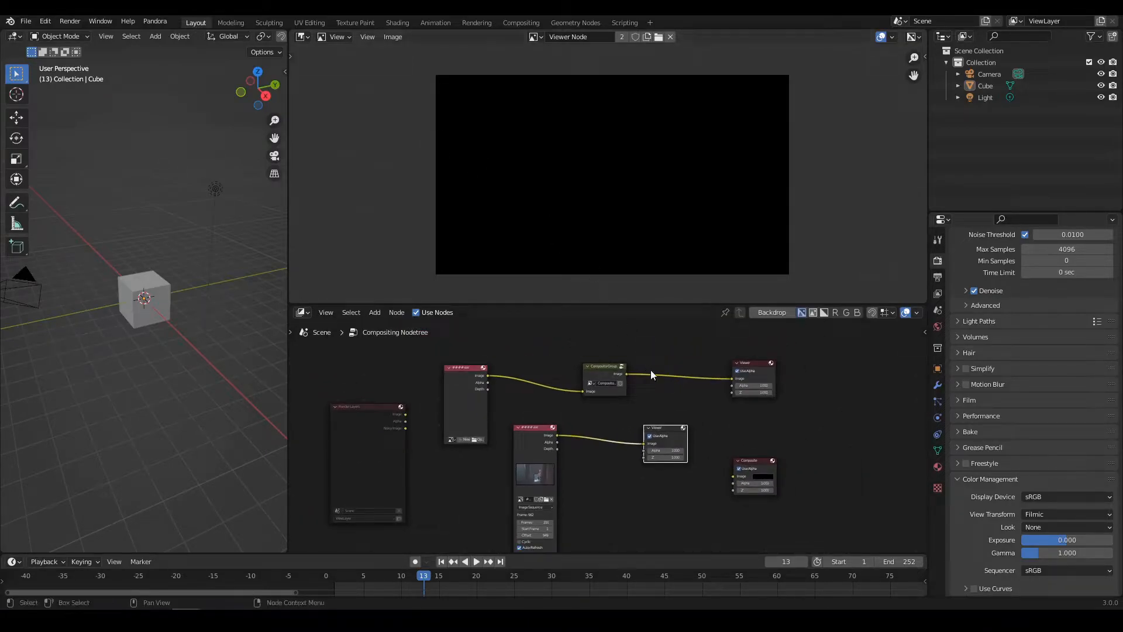
{"action": "left_click", "coordinate": [669, 427]}
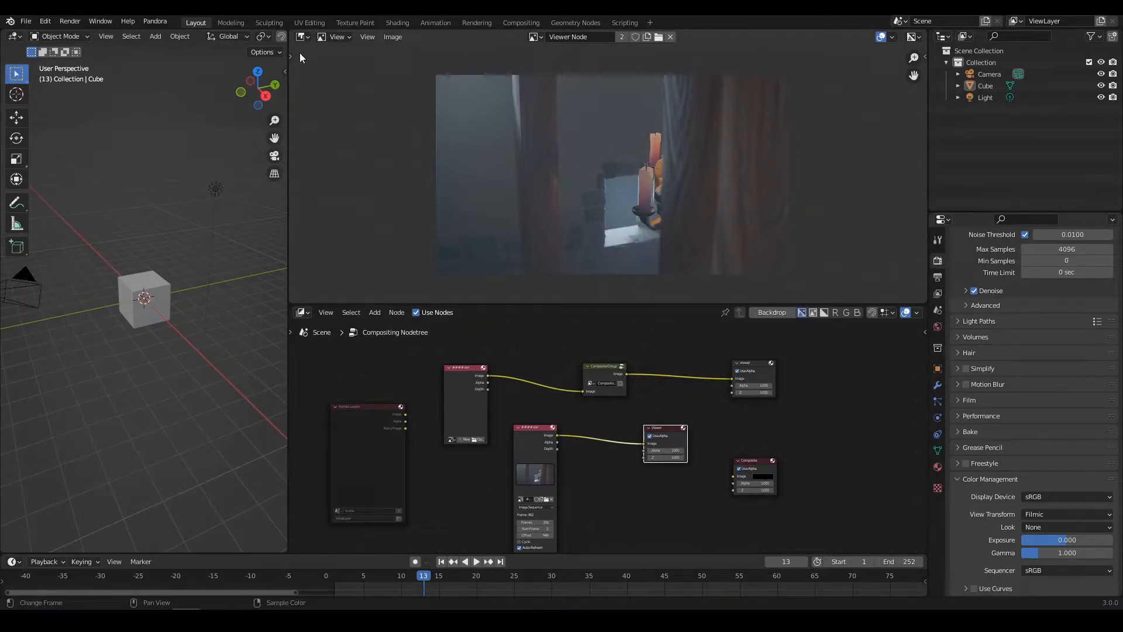
- Split the image editor into two roughly equal side-by-side views and preview each Viewer node's output in turn
{"action": "left_click_drag", "start_coordinate": [291, 34], "coordinate": [620, 40]}
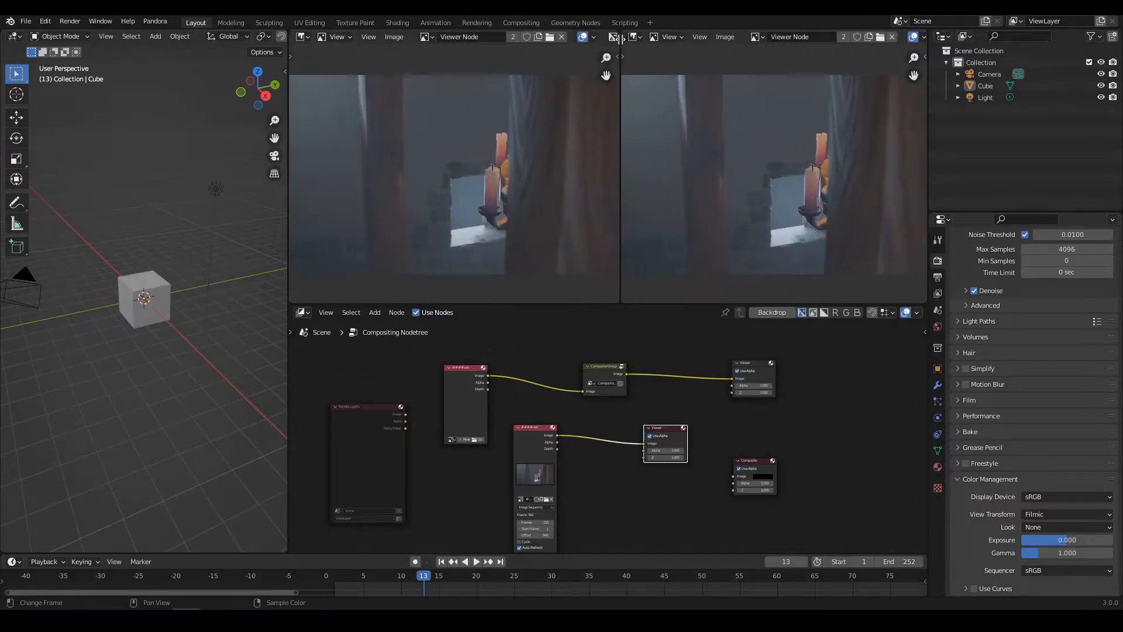
{"action": "left_click_drag", "start_coordinate": [288, 170], "coordinate": [122, 171]}
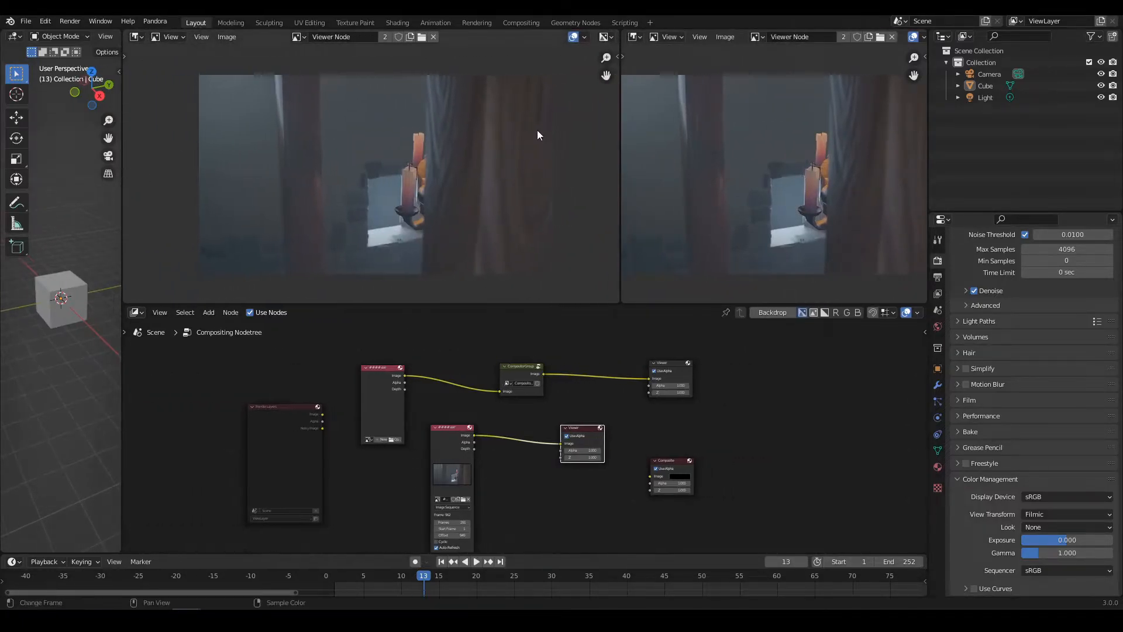
{"action": "middle_click_drag", "start_coordinate": [564, 144], "coordinate": [542, 145]}
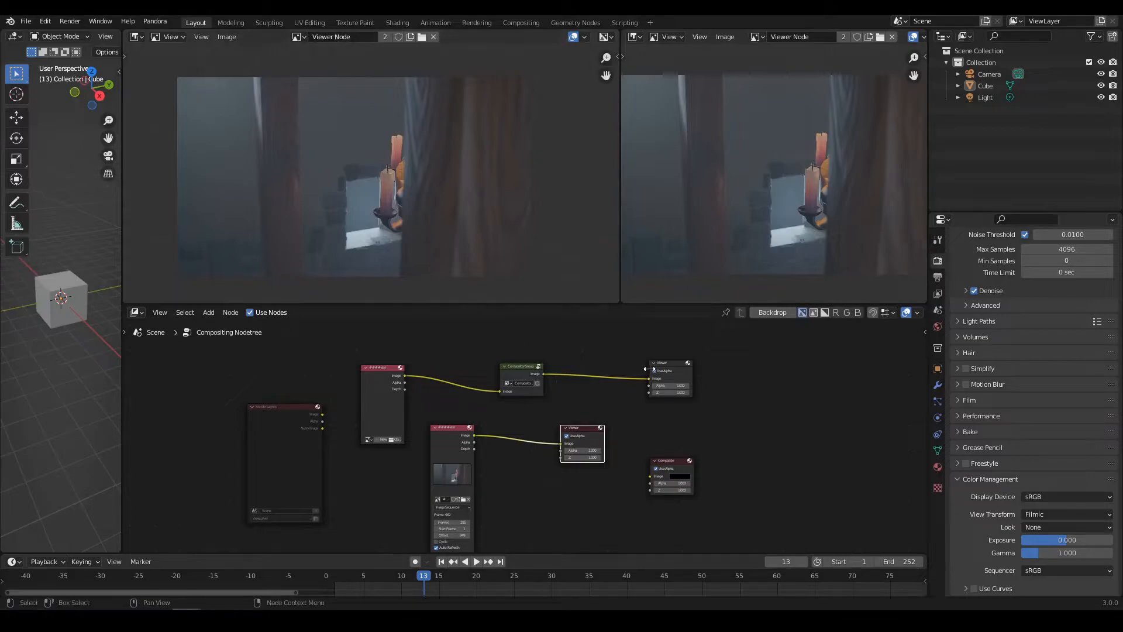
{"action": "left_click", "coordinate": [670, 371]}
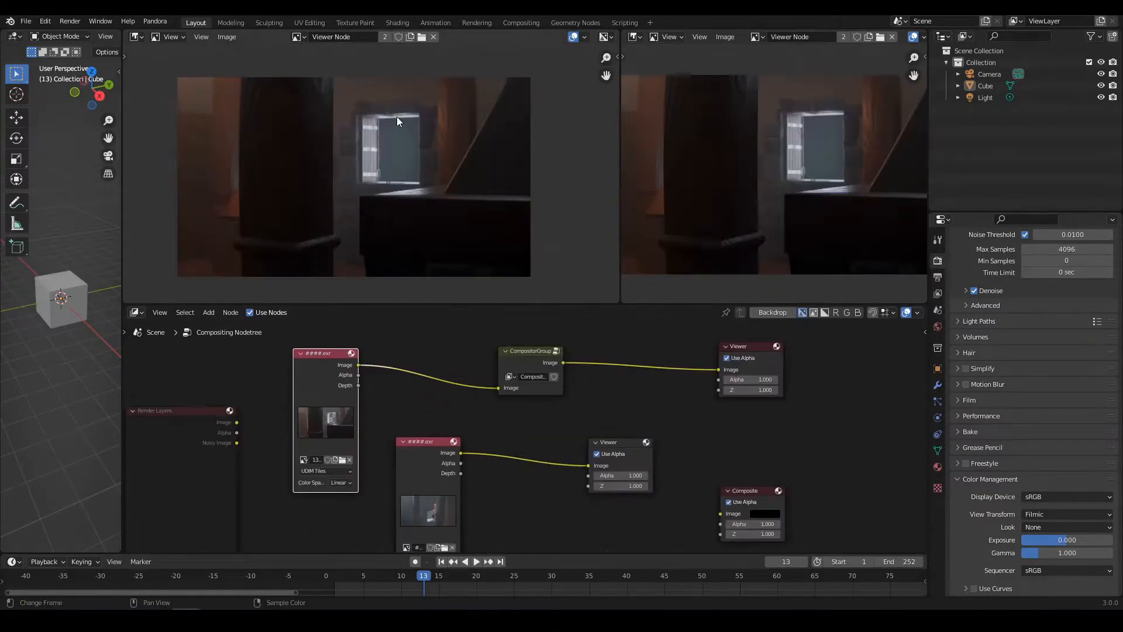
{"action": "left_click_drag", "start_coordinate": [620, 183], "coordinate": [518, 183]}
{"action": "left_click", "coordinate": [622, 440]}
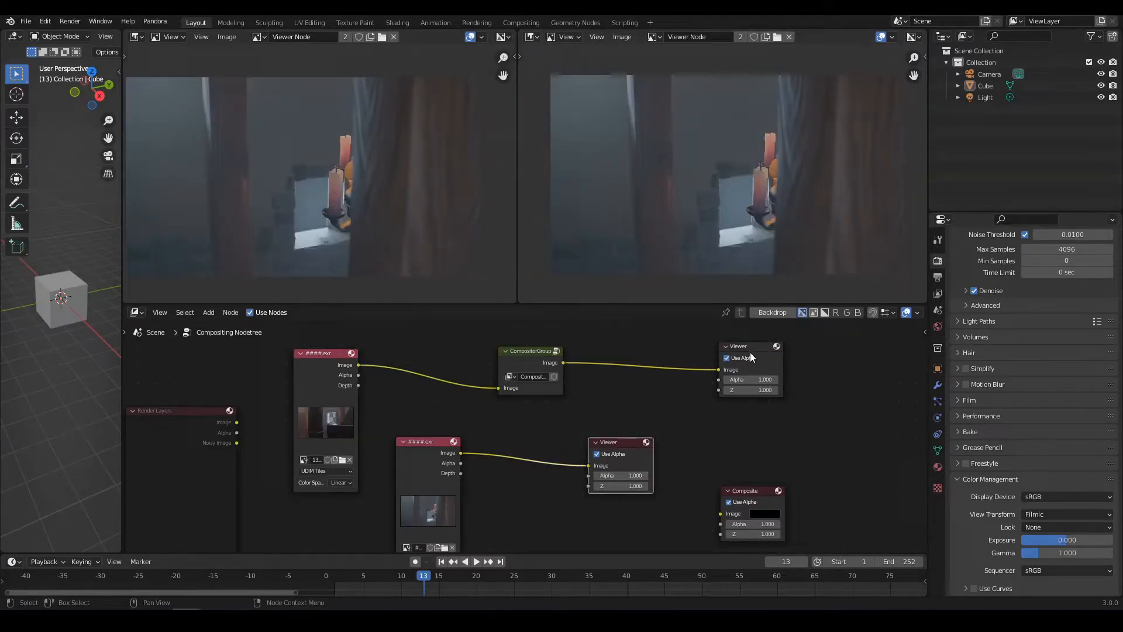
- Delete the duplicated Viewer node and connect the second sequence's Image output to the Composite node
{"action": "middle_click_drag", "start_coordinate": [684, 412], "coordinate": [674, 363]}
{"action": "key", "text": "x"}
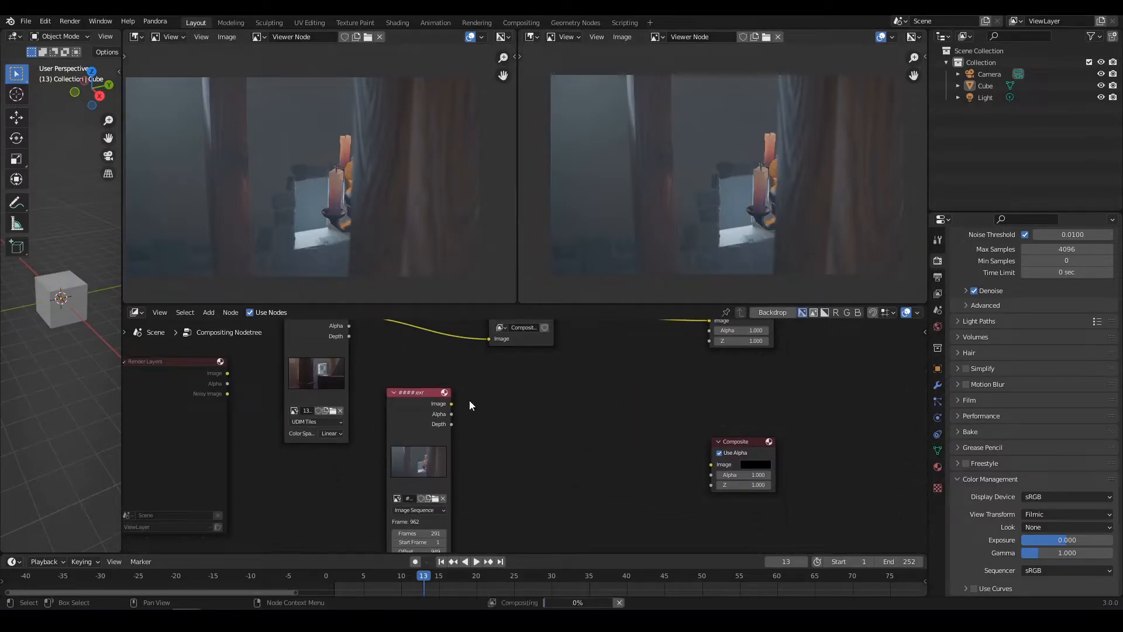
{"action": "left_click_drag", "start_coordinate": [452, 404], "coordinate": [712, 464]}
{"action": "left_click", "coordinate": [744, 442]}
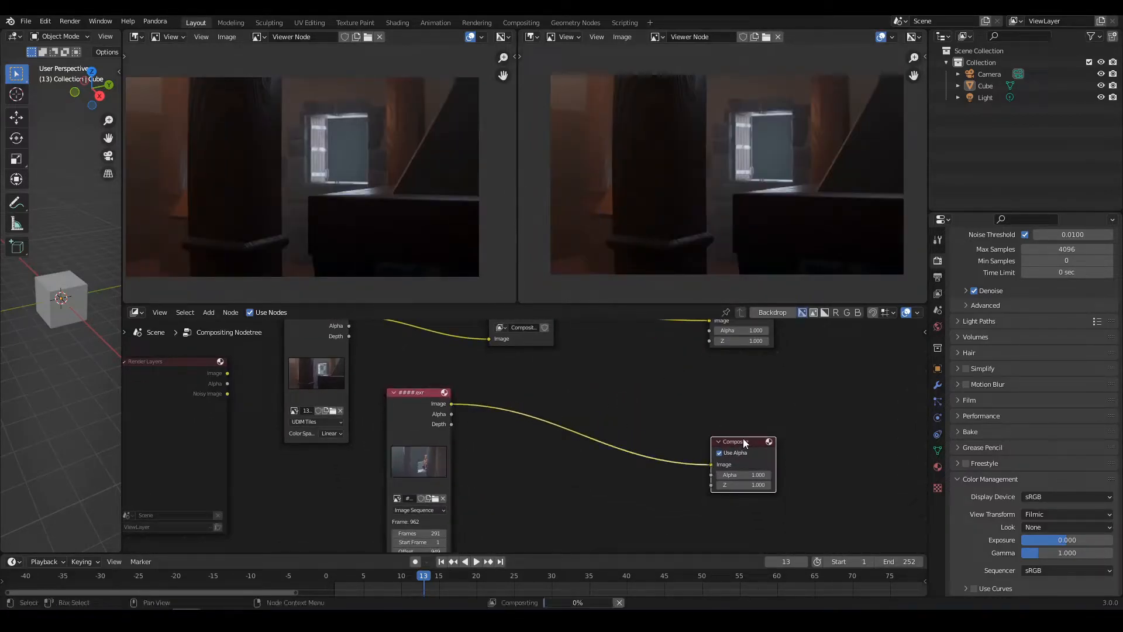
{"action": "middle_click_drag", "start_coordinate": [693, 427], "coordinate": [693, 436]}
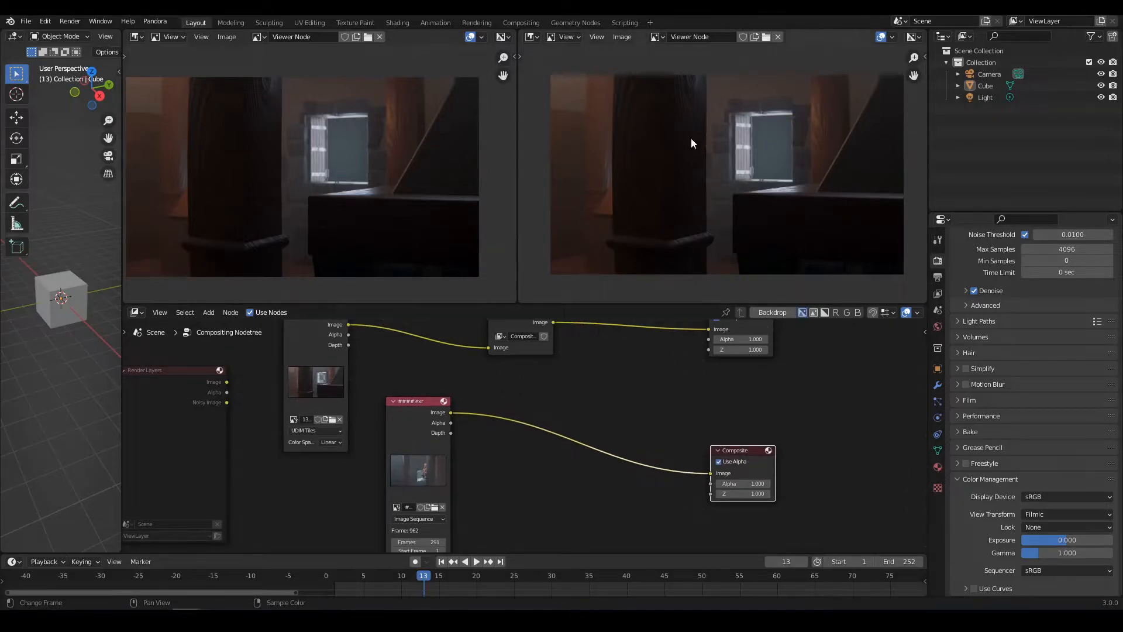
- Display the Render Result in the second image editor to compare it with the Viewer Node image
{"action": "left_click", "coordinate": [656, 38]}
{"action": "left_click", "coordinate": [694, 76]}
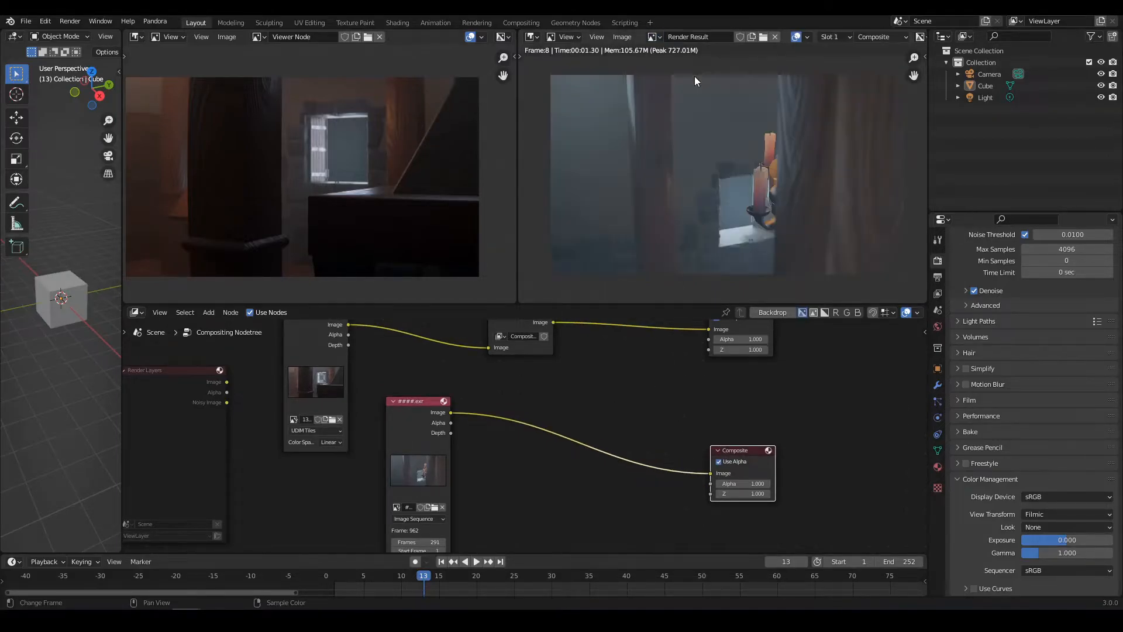
{"action": "mouse_move", "coordinate": [647, 412]}
{"action": "middle_mouse_down"}
{"action": "mouse_move", "coordinate": [680, 386]}
{"action": "mouse_move", "coordinate": [639, 414]}
{"action": "middle_mouse_up"}
{"action": "scroll", "coordinate": [649, 383], "scroll_direction": "down", "scroll_amount": 3}
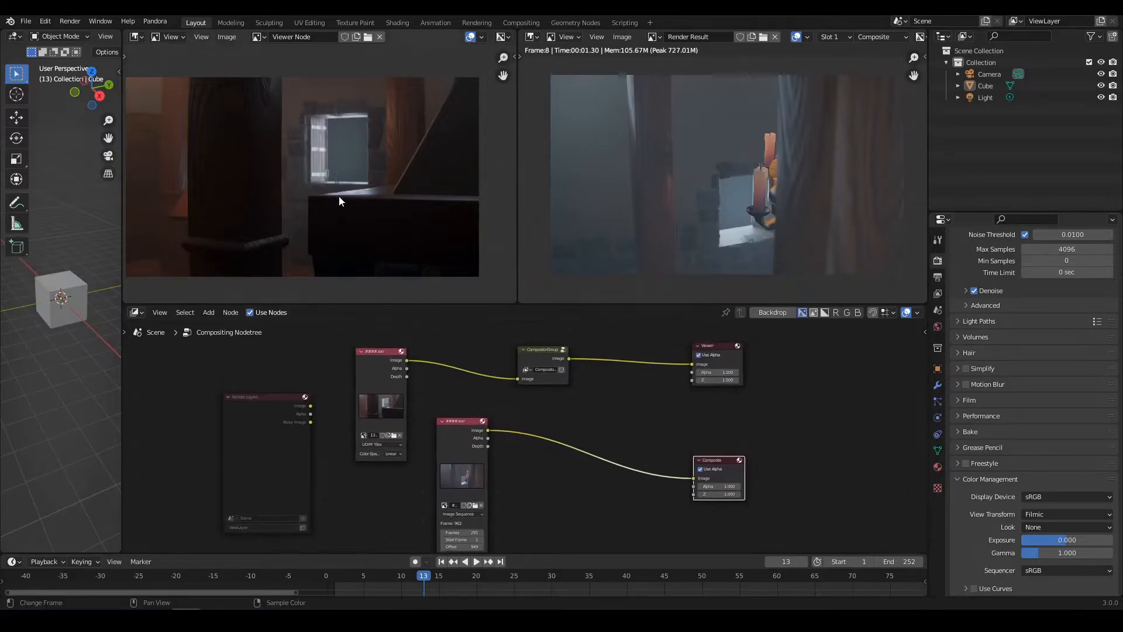
{"action": "middle_click_drag", "start_coordinate": [370, 206], "coordinate": [404, 208]}
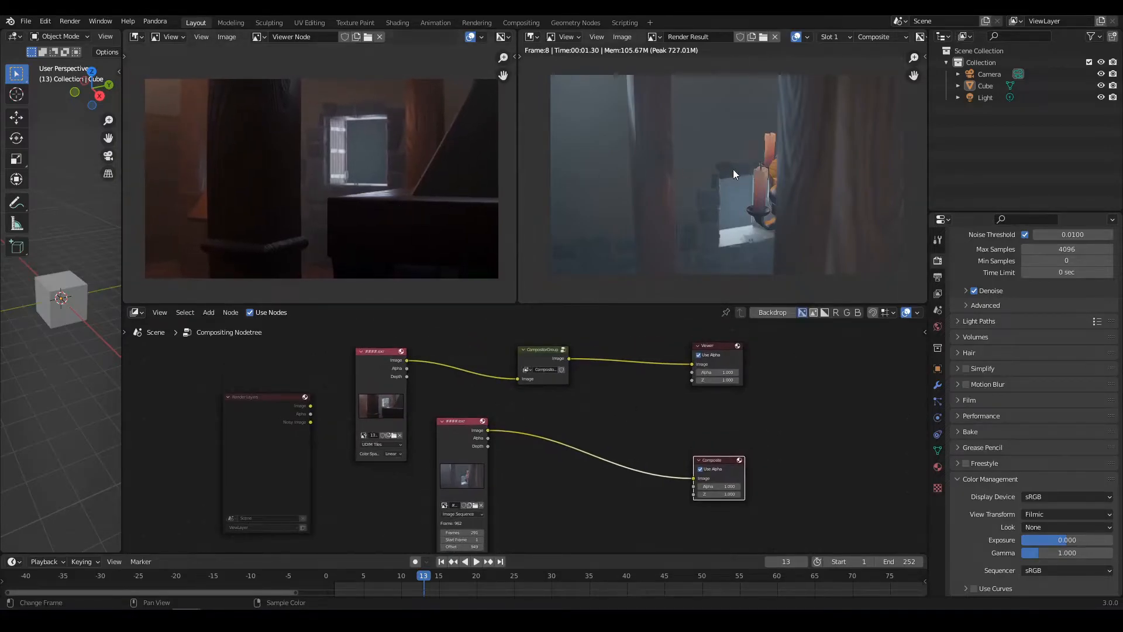
- Duplicate the CompositorGroup node and insert the copy between the second image sequence and the Composite node
{"action": "left_click_drag", "start_coordinate": [422, 576], "coordinate": [372, 577]}
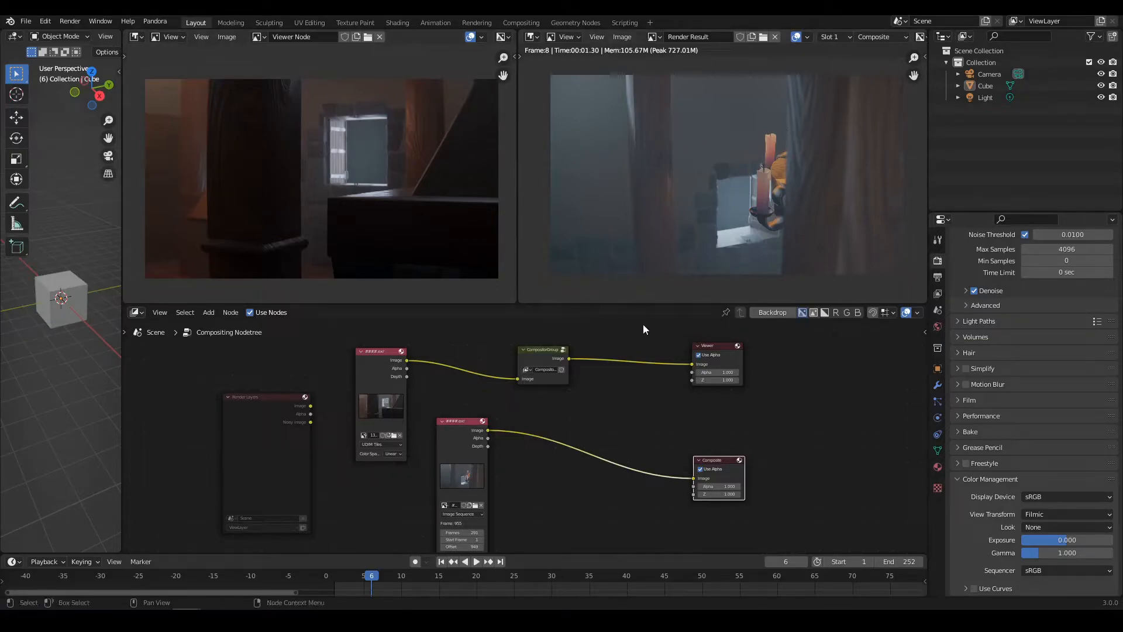
{"action": "left_click", "coordinate": [543, 350]}
{"action": "left_click", "coordinate": [600, 437]}
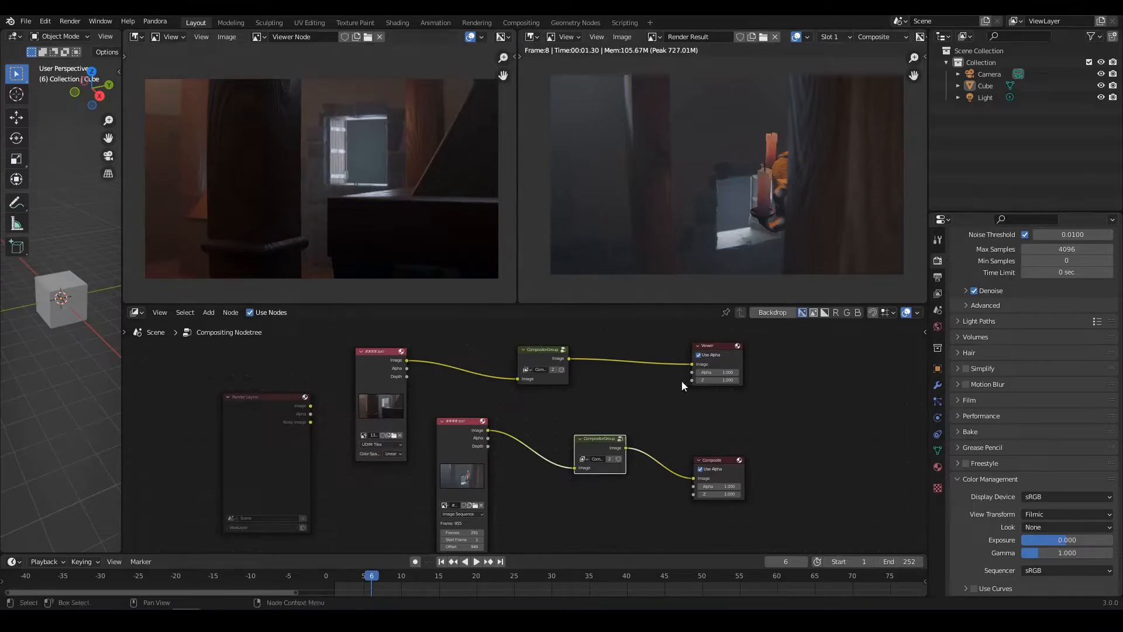
{"action": "middle_click_drag", "start_coordinate": [645, 423], "coordinate": [617, 415]}
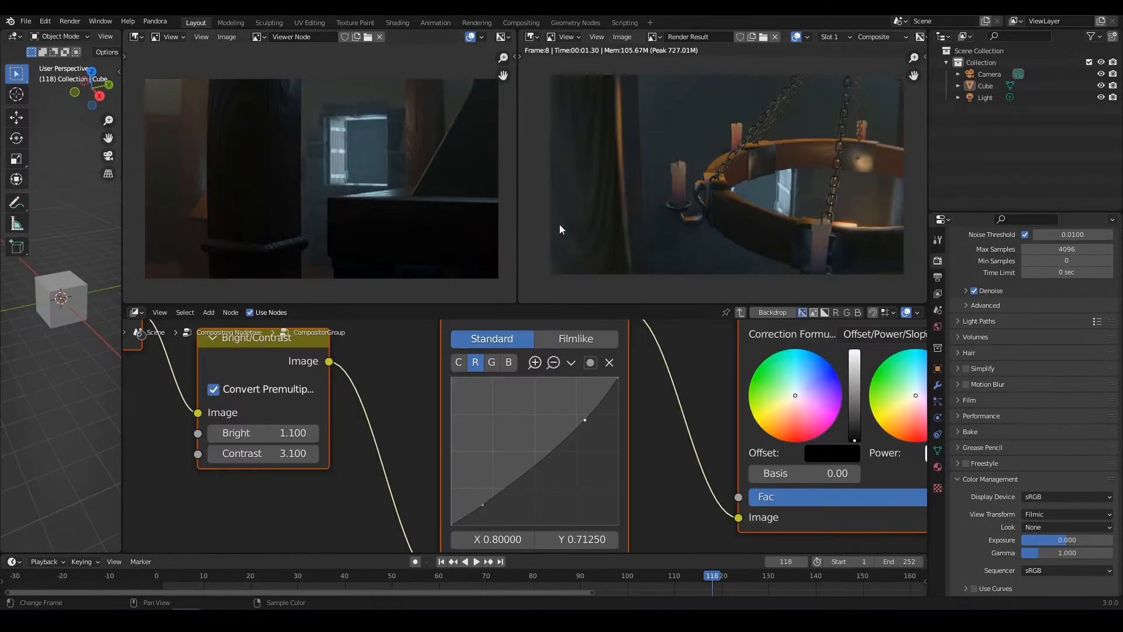
- Exit the node group and make the second sequence's CompositorGroup node a single-user copy
{"action": "scroll", "coordinate": [644, 219], "scroll_direction": "down", "scroll_amount": 5}
{"action": "scroll", "coordinate": [657, 219], "scroll_direction": "up", "scroll_amount": 4}
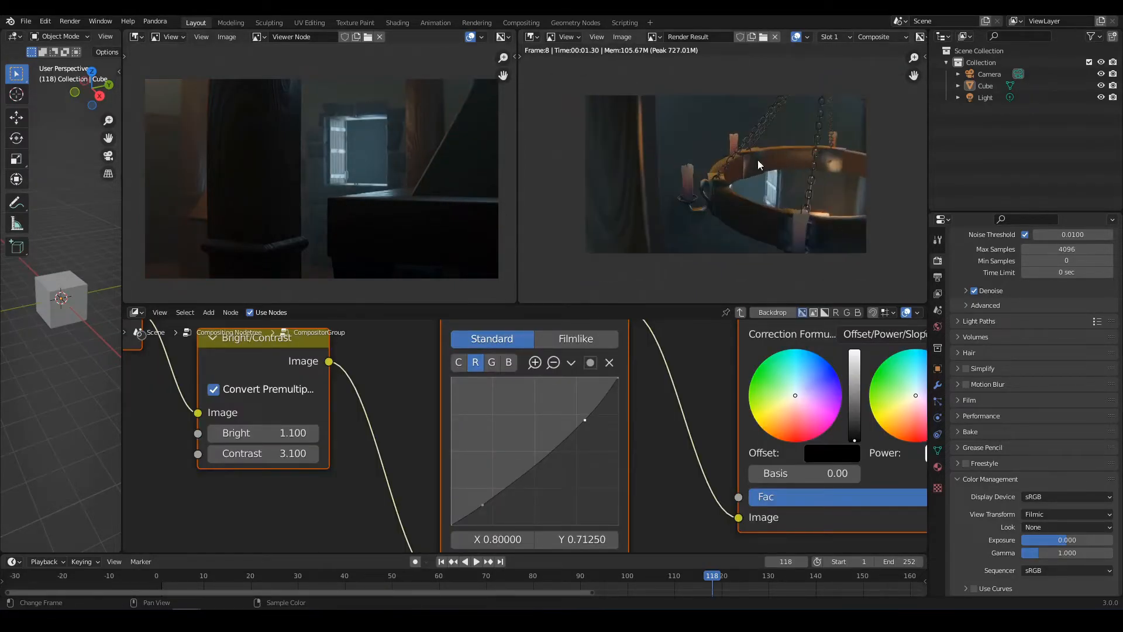
{"action": "scroll", "coordinate": [760, 159], "scroll_direction": "up", "scroll_amount": 1}
{"action": "scroll", "coordinate": [550, 394], "scroll_direction": "down", "scroll_amount": 4}
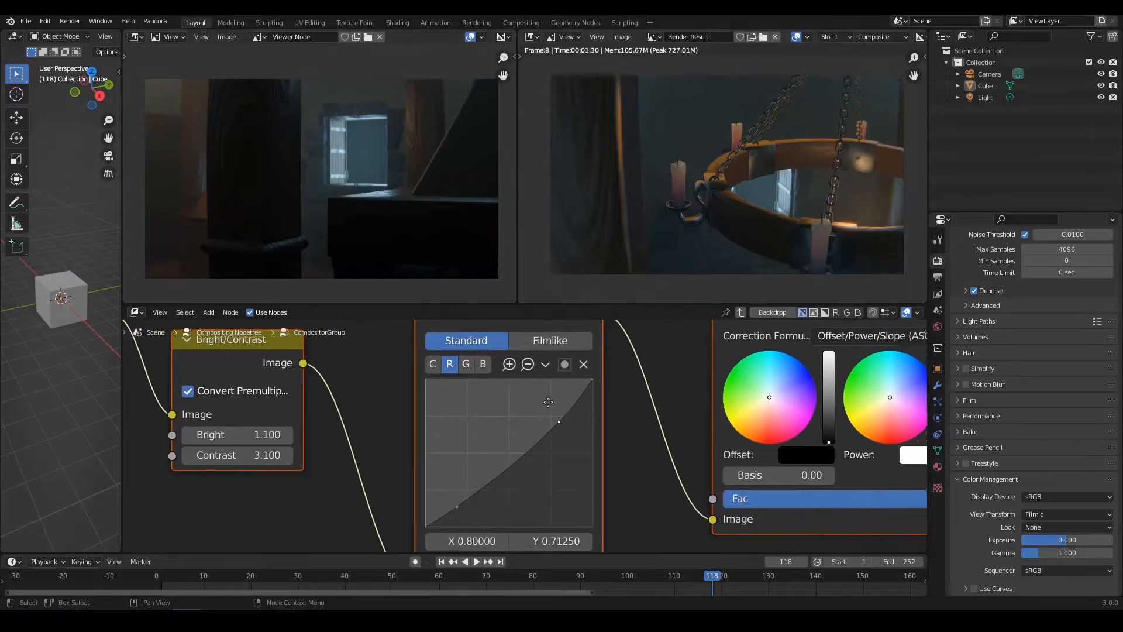
{"action": "key", "text": "Tab"}
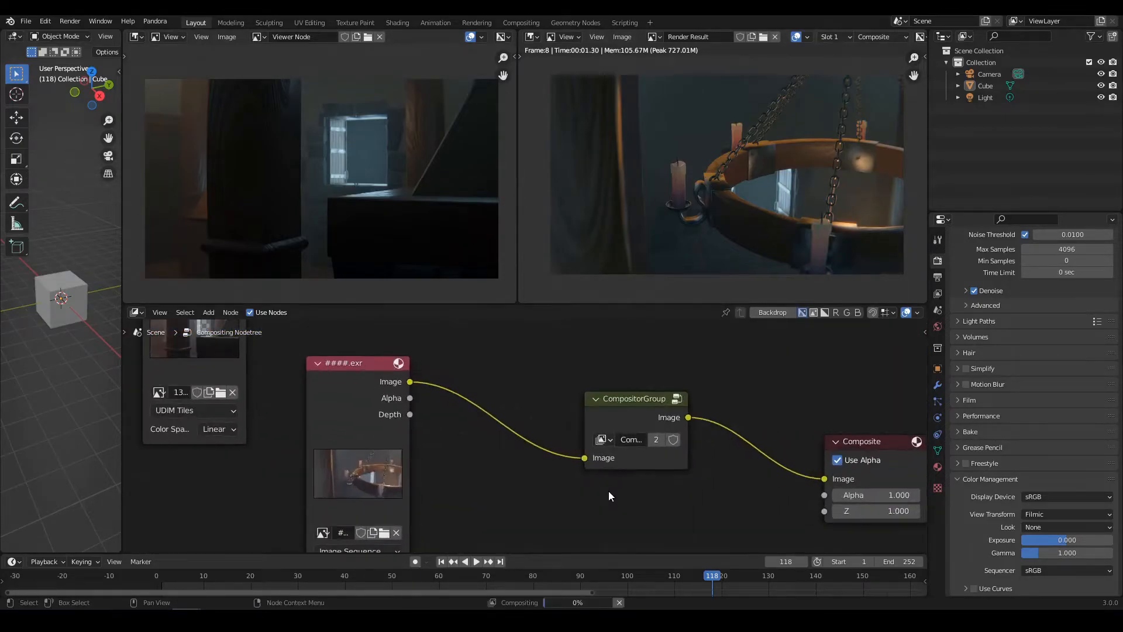
{"action": "left_click", "coordinate": [656, 439]}
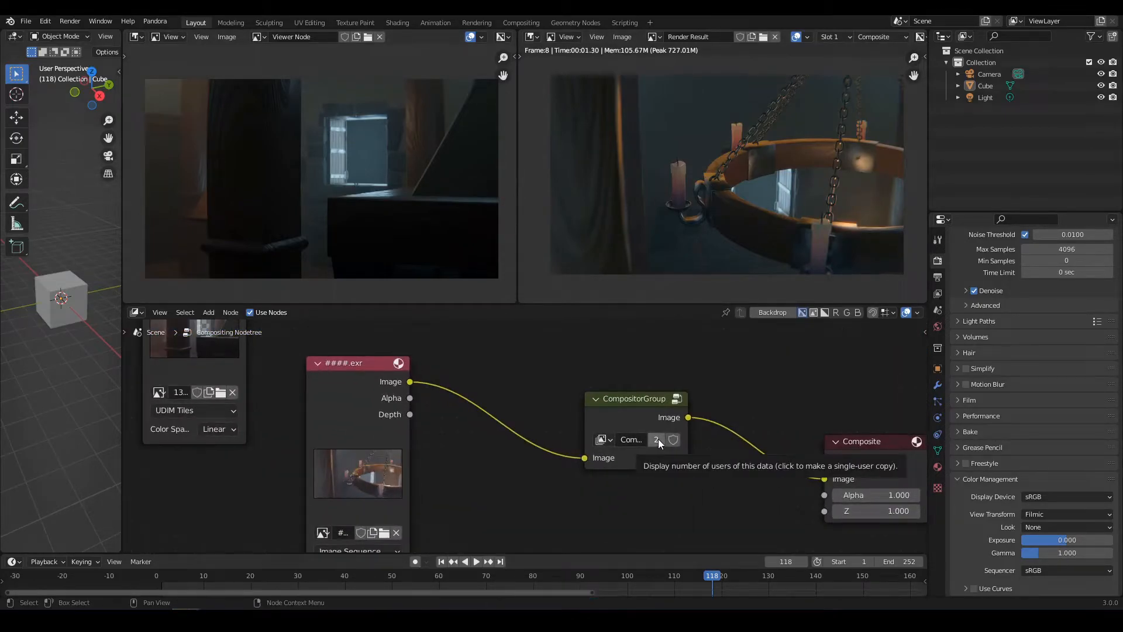
{"action": "mouse_move", "coordinate": [623, 428]}
{"action": "left_mouse_down"}
{"action": "mouse_move", "coordinate": [615, 441]}
{"action": "mouse_move", "coordinate": [603, 426]}
{"action": "mouse_move", "coordinate": [617, 432]}
{"action": "left_mouse_up"}
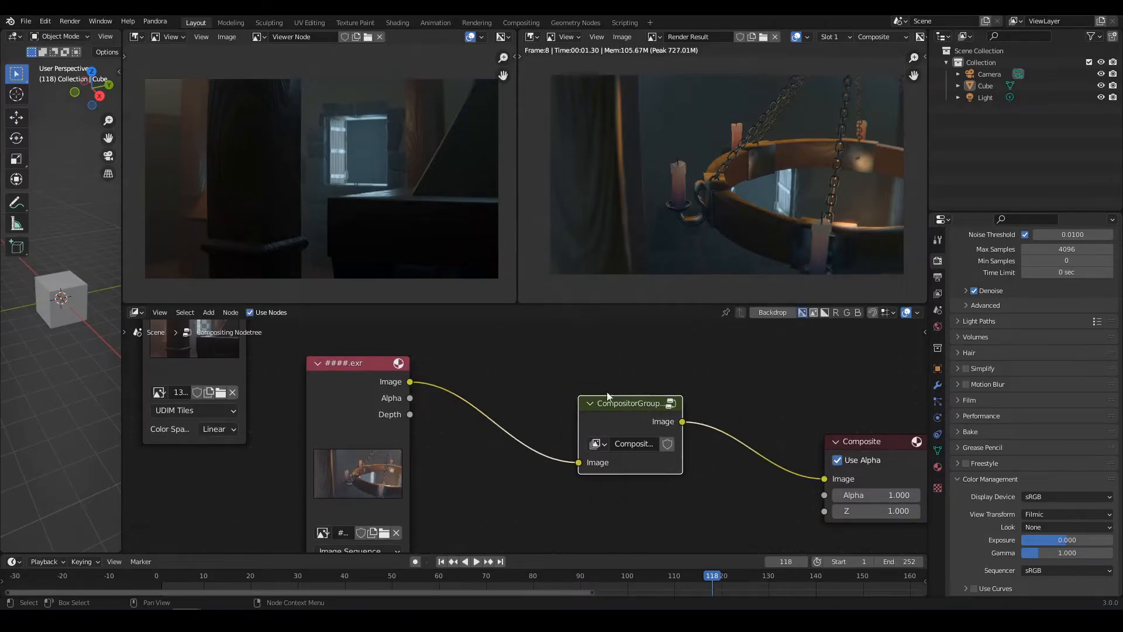
{"action": "scroll", "coordinate": [553, 368], "scroll_direction": "down", "scroll_amount": 5}
{"action": "middle_click_drag", "start_coordinate": [552, 368], "coordinate": [546, 429]}
{"action": "left_click_drag", "start_coordinate": [600, 480], "coordinate": [596, 471]}
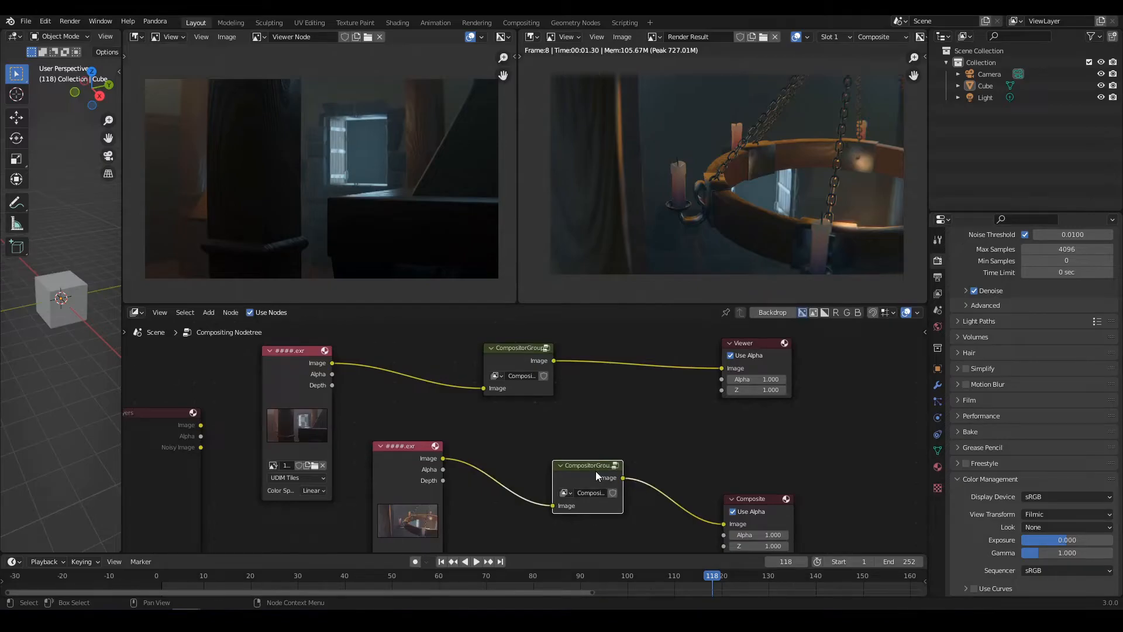
- Inside the copied group, bend the blue RGB curve into an S shape, with its lower point at about X 0.21, Y 0.23
{"action": "key", "text": "Tab"}
{"action": "middle_click_drag", "start_coordinate": [739, 478], "coordinate": [691, 482]}
{"action": "middle_click_drag", "start_coordinate": [566, 447], "coordinate": [616, 445]}
{"action": "scroll", "coordinate": [589, 434], "scroll_direction": "up", "scroll_amount": 3}
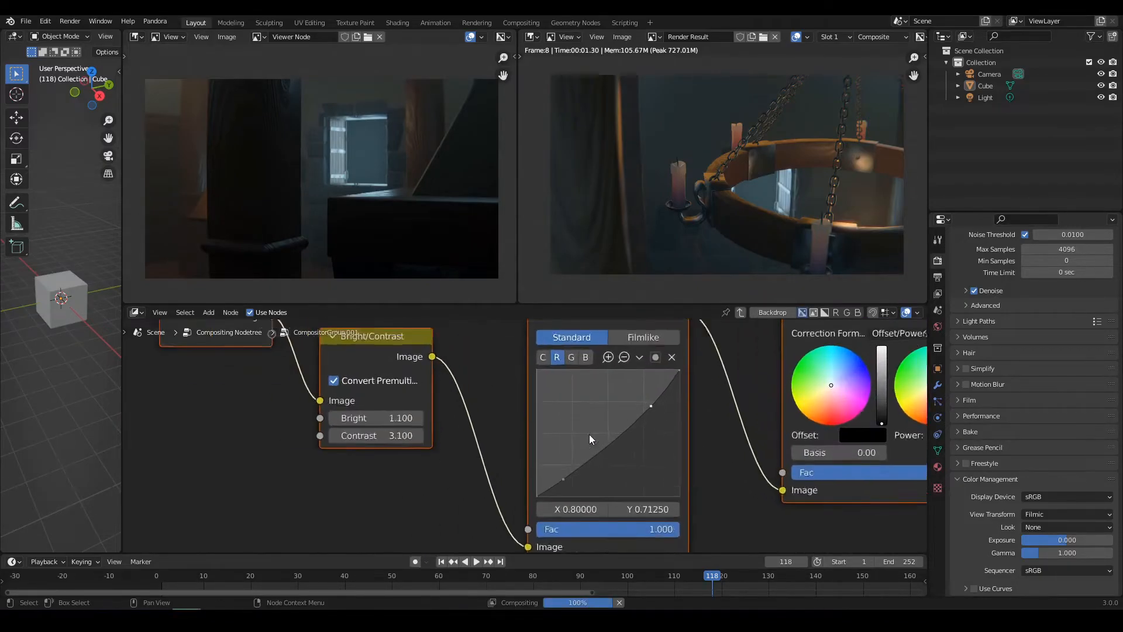
{"action": "left_click", "coordinate": [560, 369]}
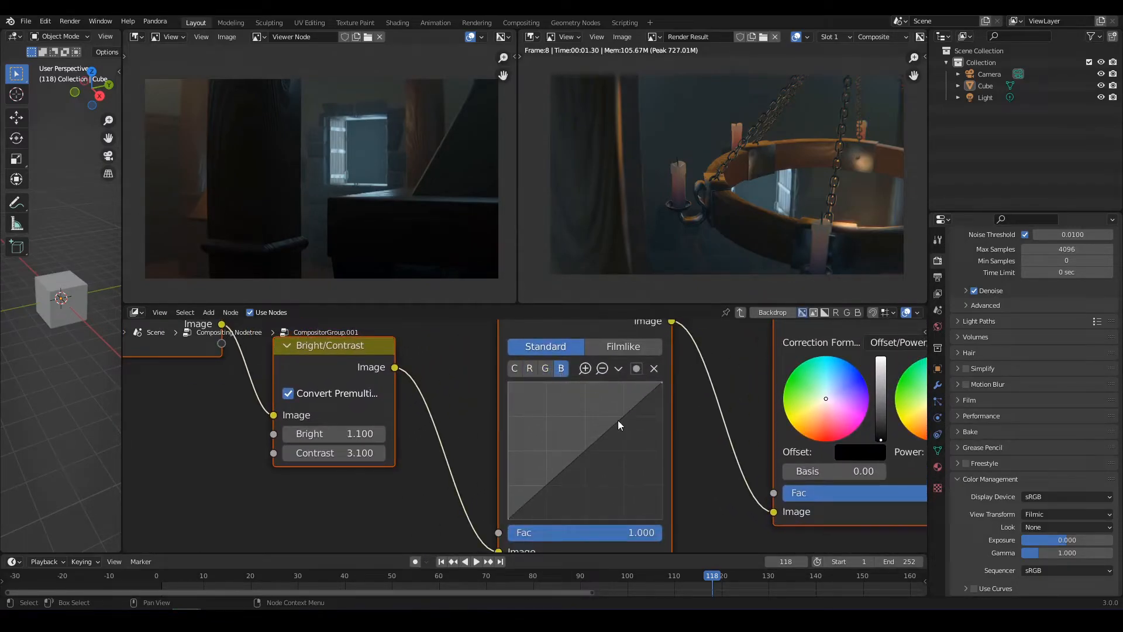
{"action": "left_click_drag", "start_coordinate": [617, 421], "coordinate": [597, 404]}
{"action": "left_click_drag", "start_coordinate": [541, 454], "coordinate": [541, 487]}
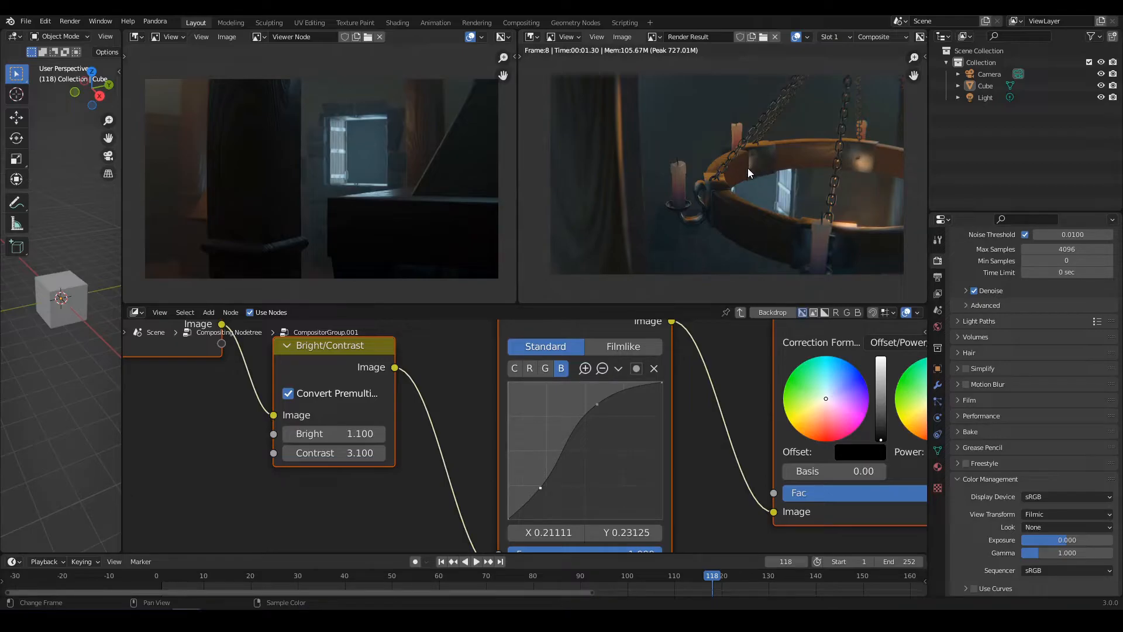
- Raise the red RGB curve strongly, with its lower point at about X 0.09, Y 0.31, and exit the group
{"action": "left_click", "coordinate": [530, 368]}
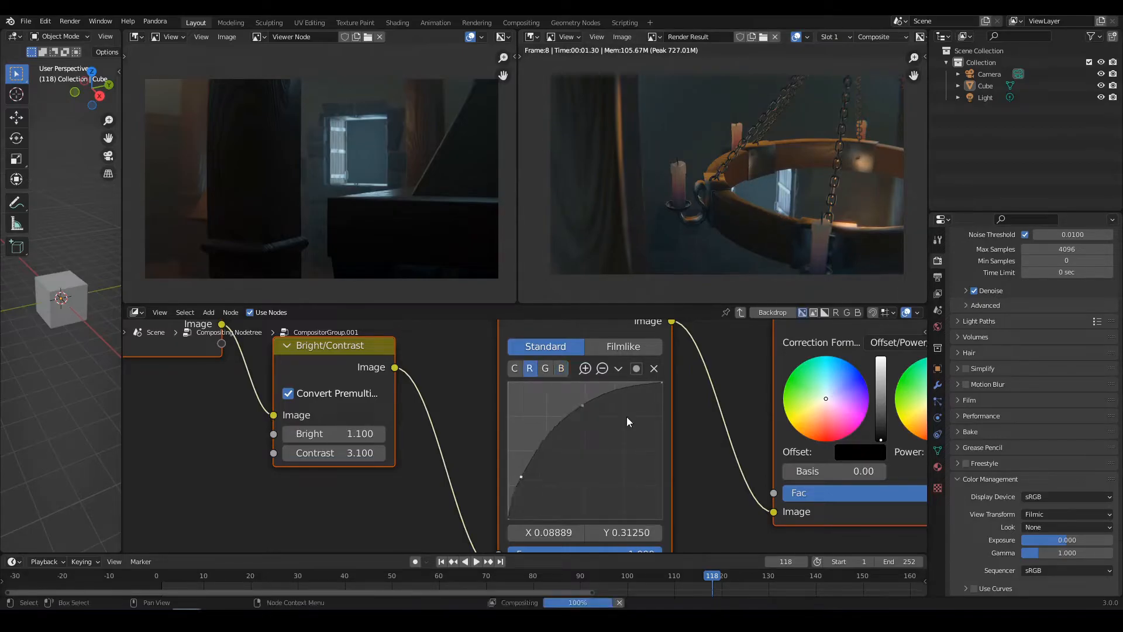
{"action": "key", "text": "Tab"}
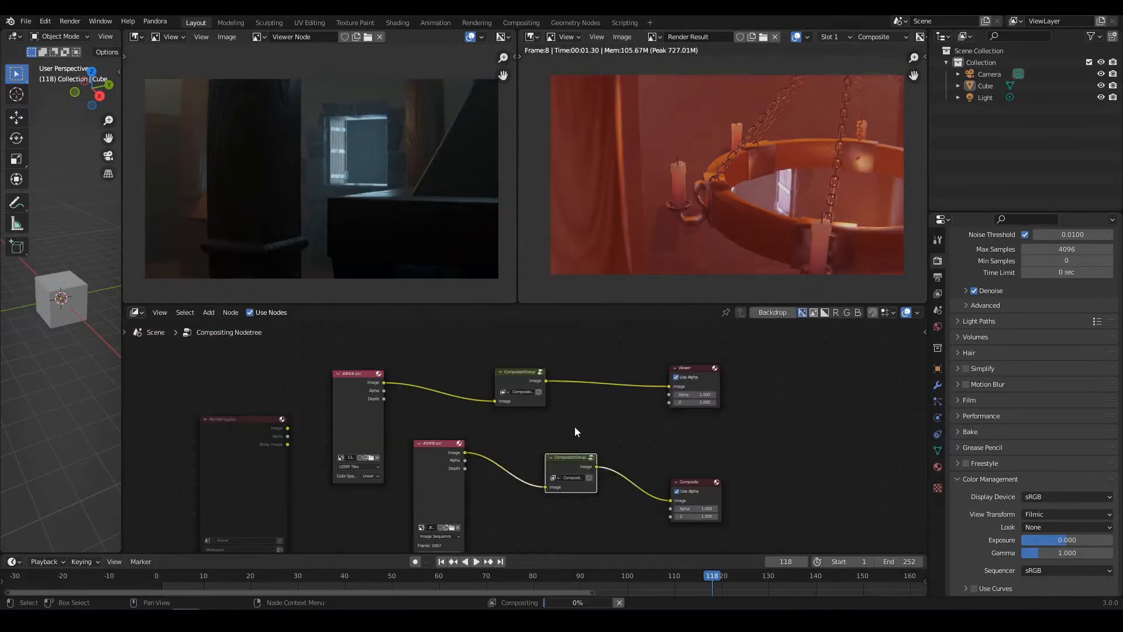
{"action": "key", "text": "Home"}
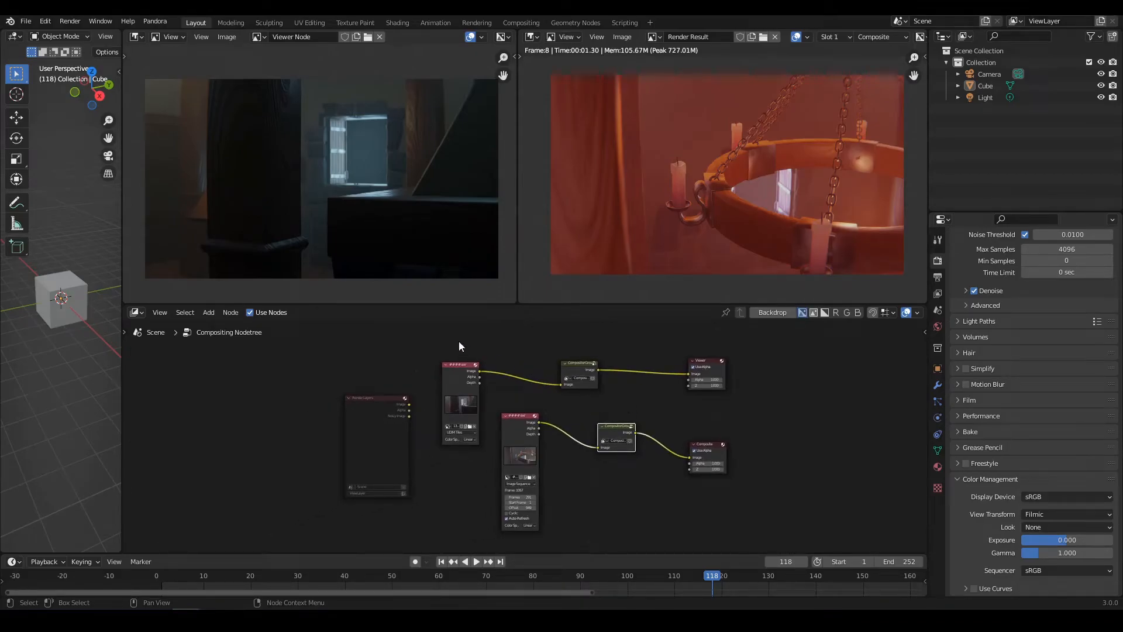
- Save the current file and start a new General file, keeping the default cube selected
{"action": "key", "text": "ctrl+n"}
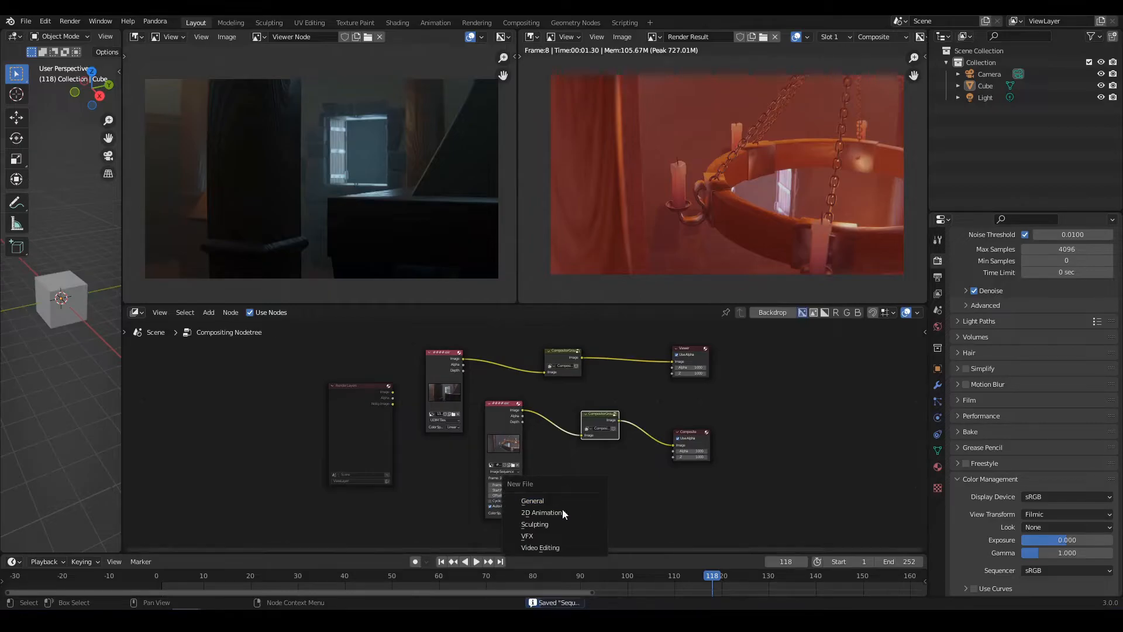
{"action": "left_click", "coordinate": [550, 499]}
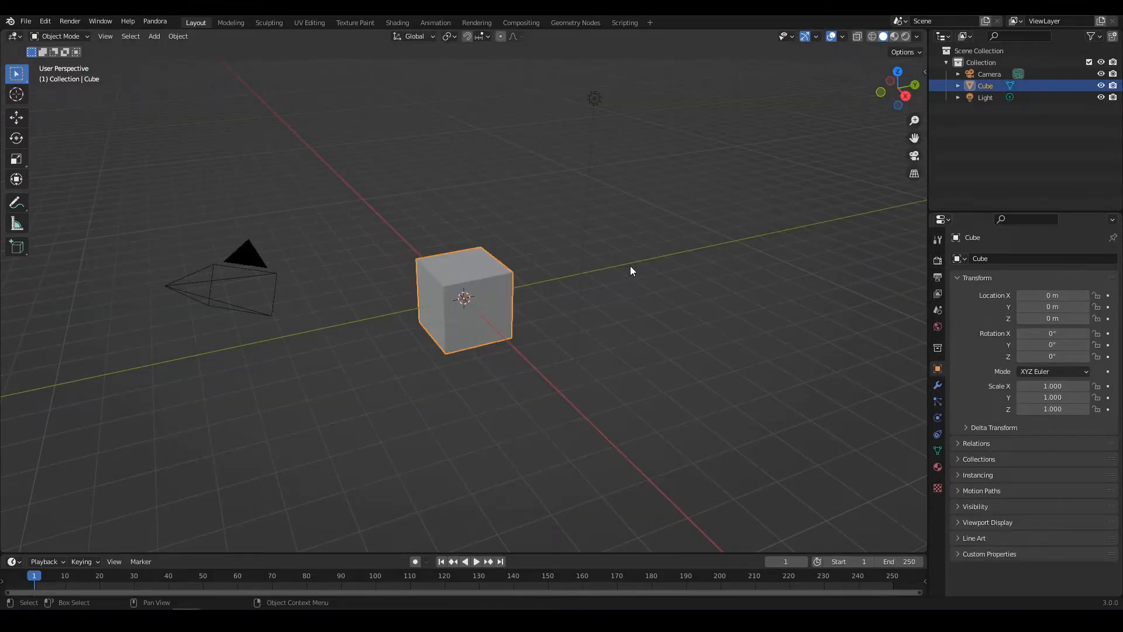
{"action": "left_click", "coordinate": [595, 99]}
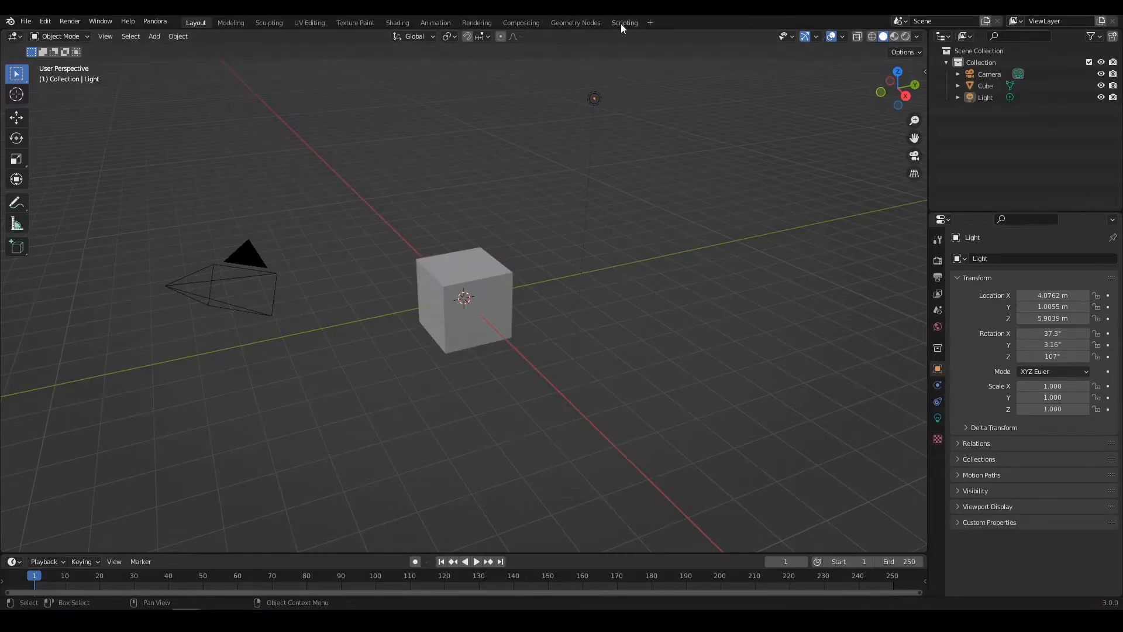
{"action": "key", "text": "ctrl+z"}
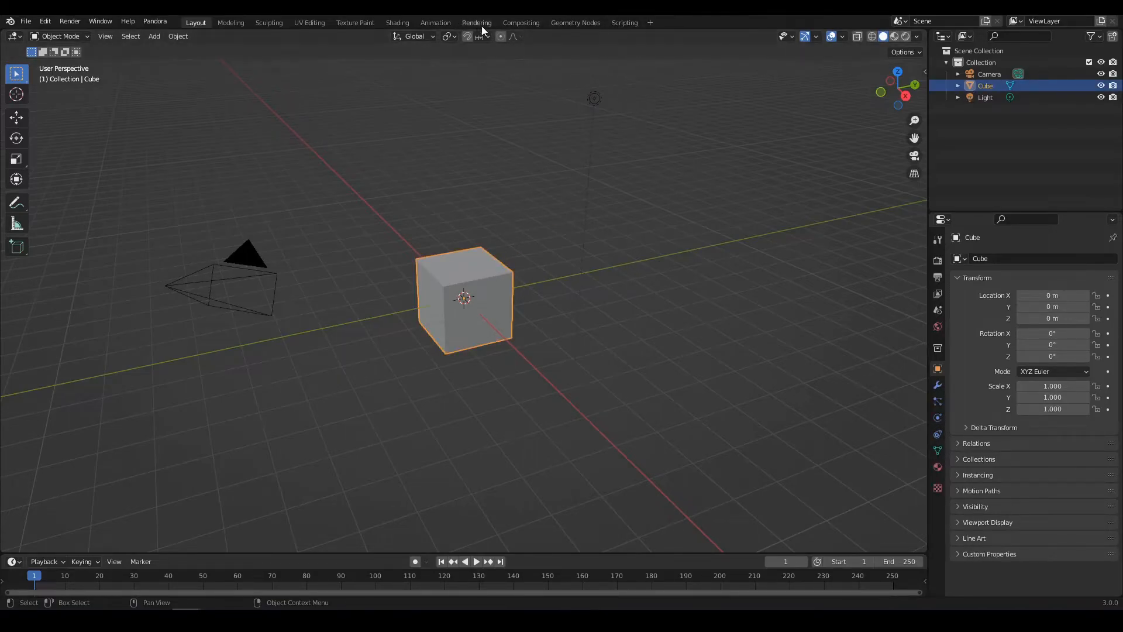
- Add the Video Editing workspace to the new file
{"action": "left_click", "coordinate": [651, 23]}
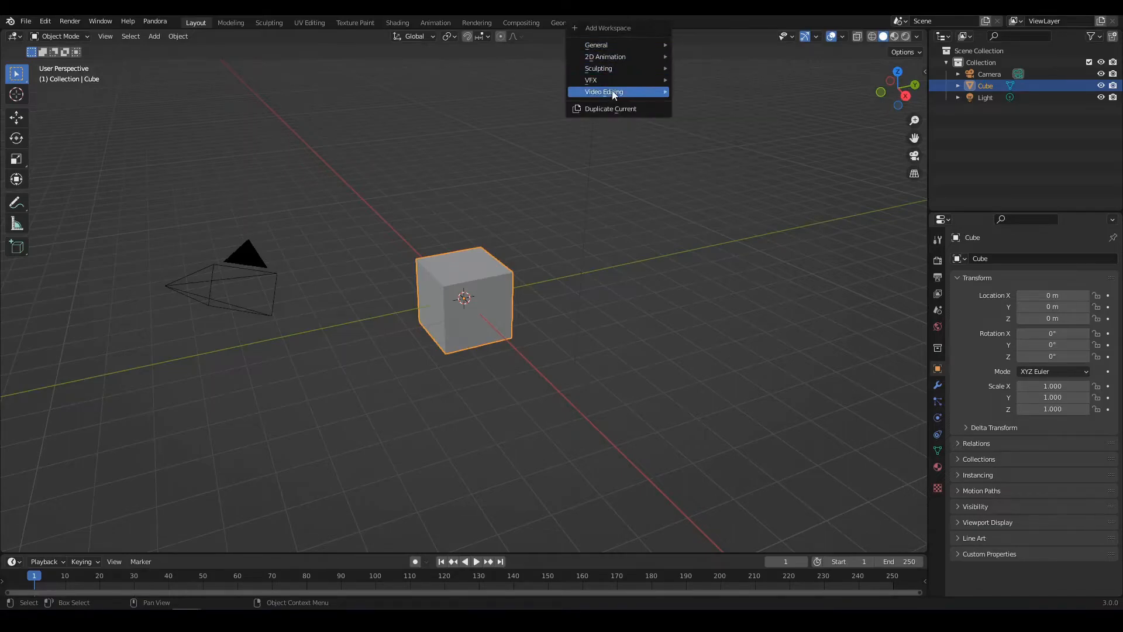
{"action": "mouse_move", "coordinate": [606, 92]}
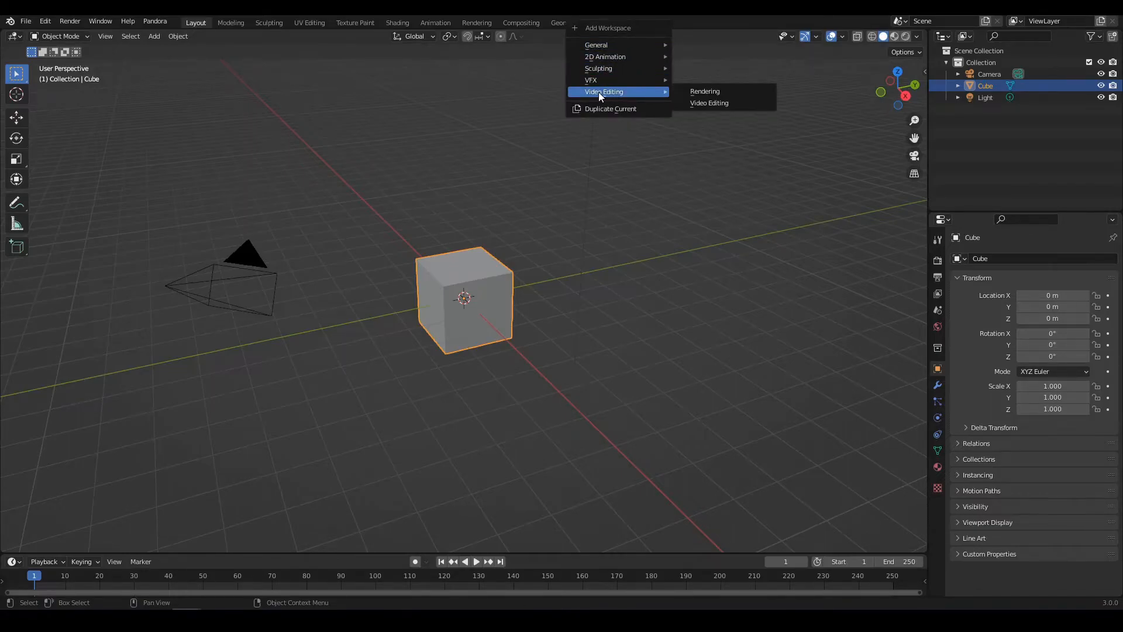
{"action": "left_click", "coordinate": [719, 103]}
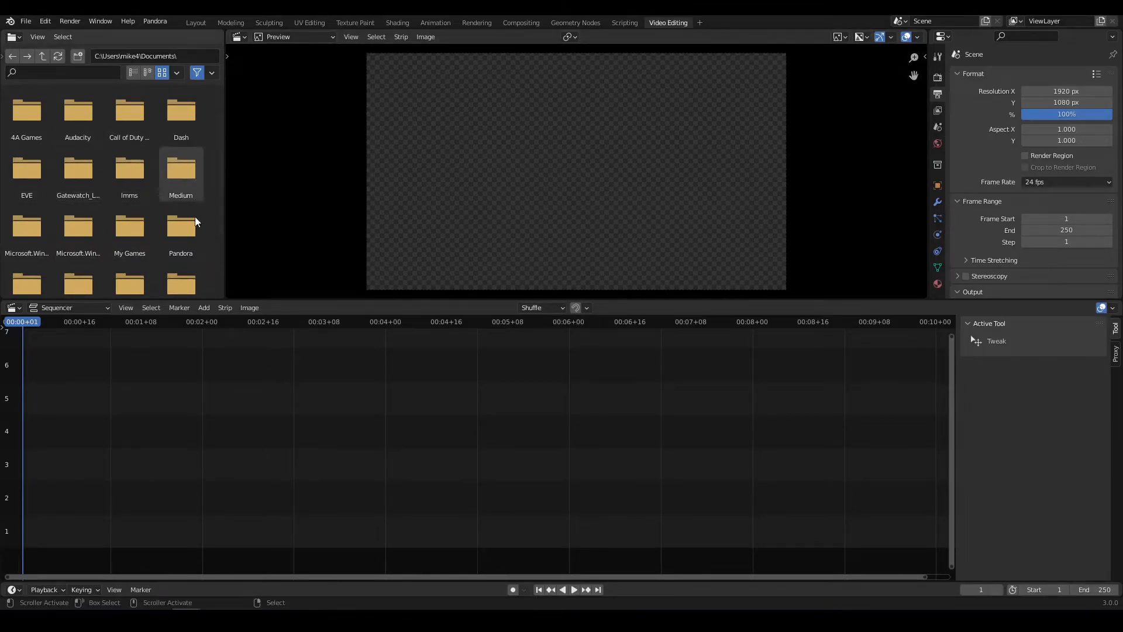
{"action": "middle_click_drag", "start_coordinate": [216, 468], "coordinate": [246, 391]}
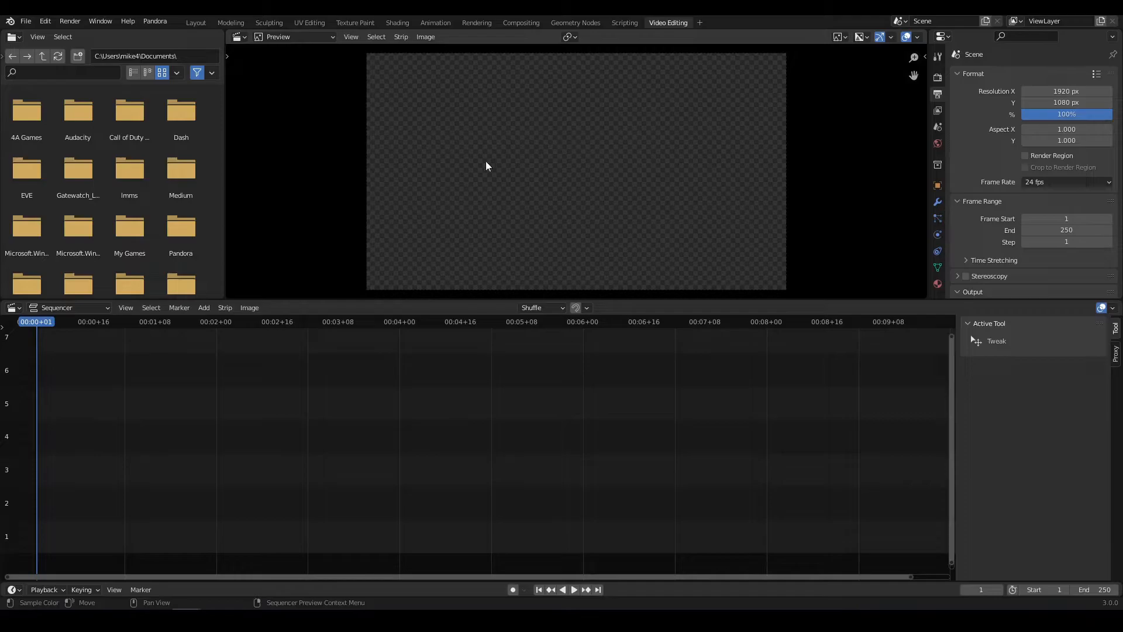
- Open the Sequence04 renders folder in the file browser, show its files as a vertical list, and select 1300.exr
{"action": "key", "text": "t"}
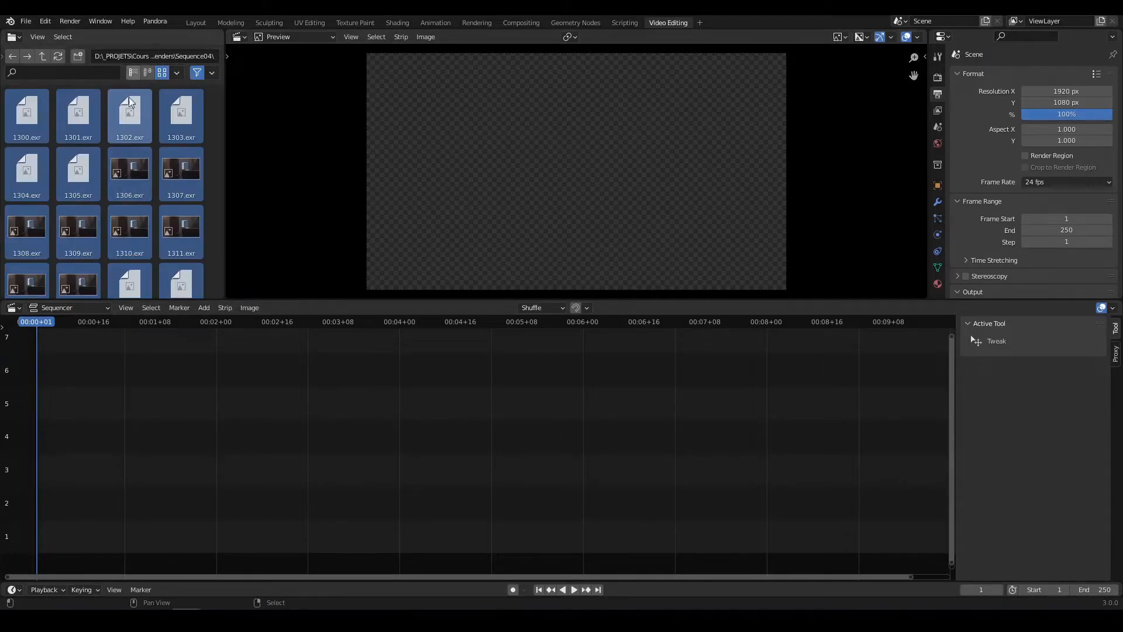
{"action": "left_click", "coordinate": [133, 72]}
{"action": "left_click", "coordinate": [50, 151]}
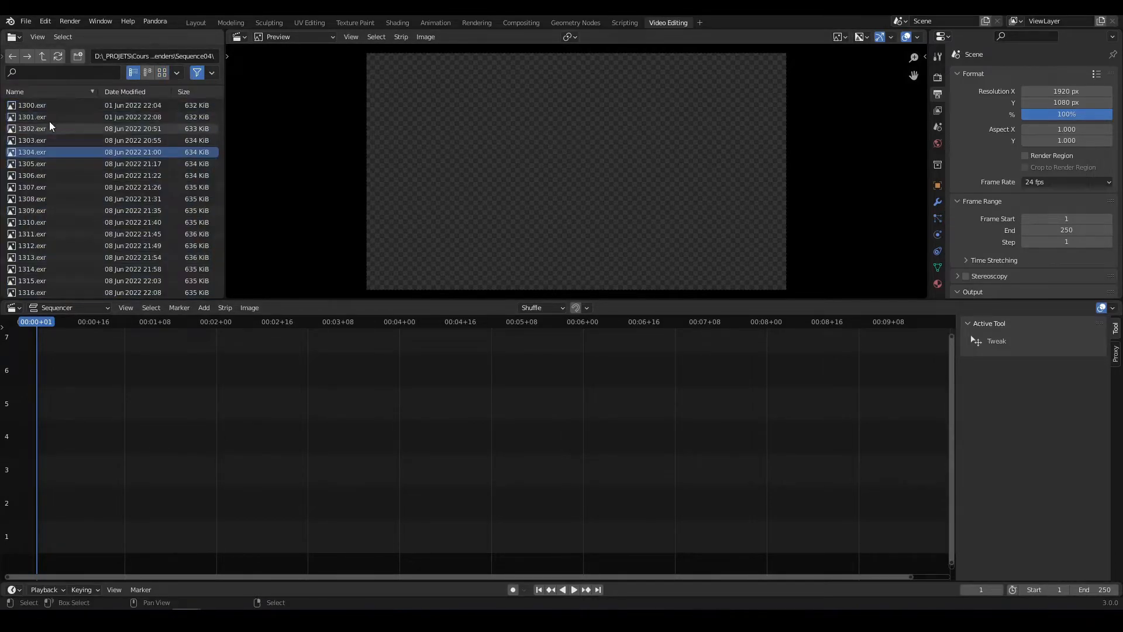
{"action": "left_click", "coordinate": [48, 107]}
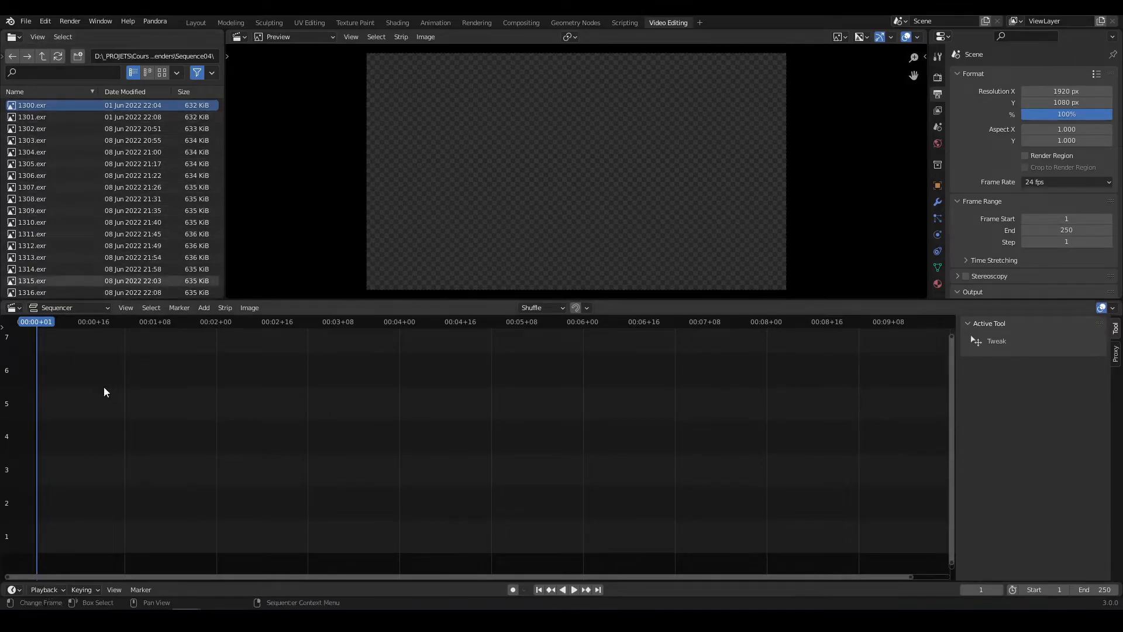
- Try adding only 1300.exr to the sequencer, preview the strip, and delete it
{"action": "left_click_drag", "start_coordinate": [13, 107], "coordinate": [129, 442]}
{"action": "left_click_drag", "start_coordinate": [128, 438], "coordinate": [129, 438]}
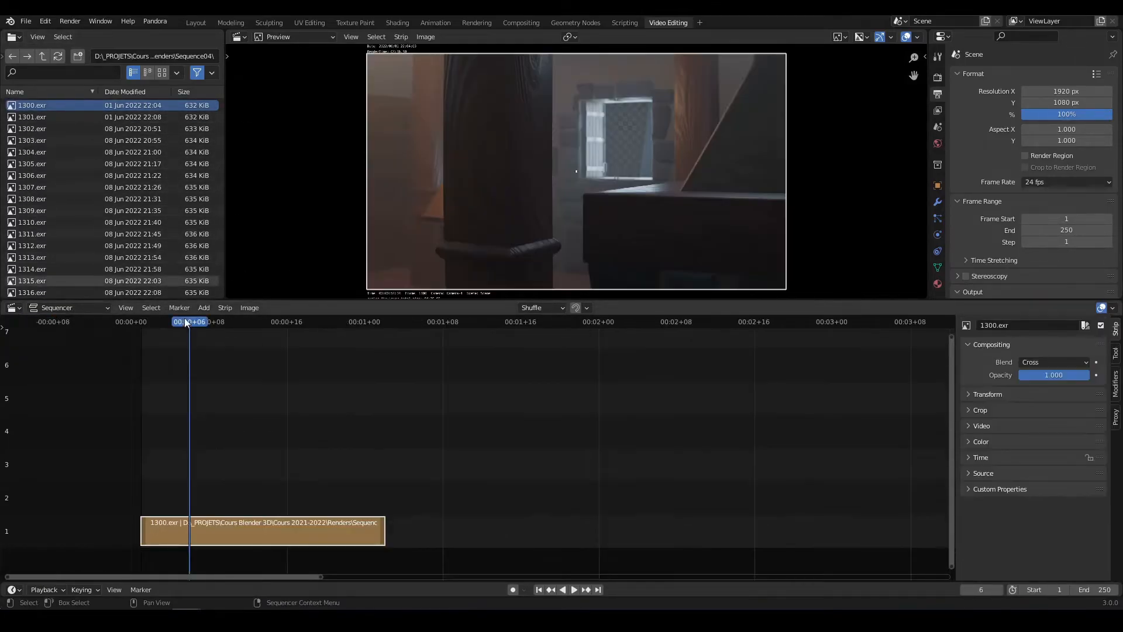
{"action": "left_click_drag", "start_coordinate": [188, 321], "coordinate": [116, 320]}
{"action": "key", "text": "Delete"}
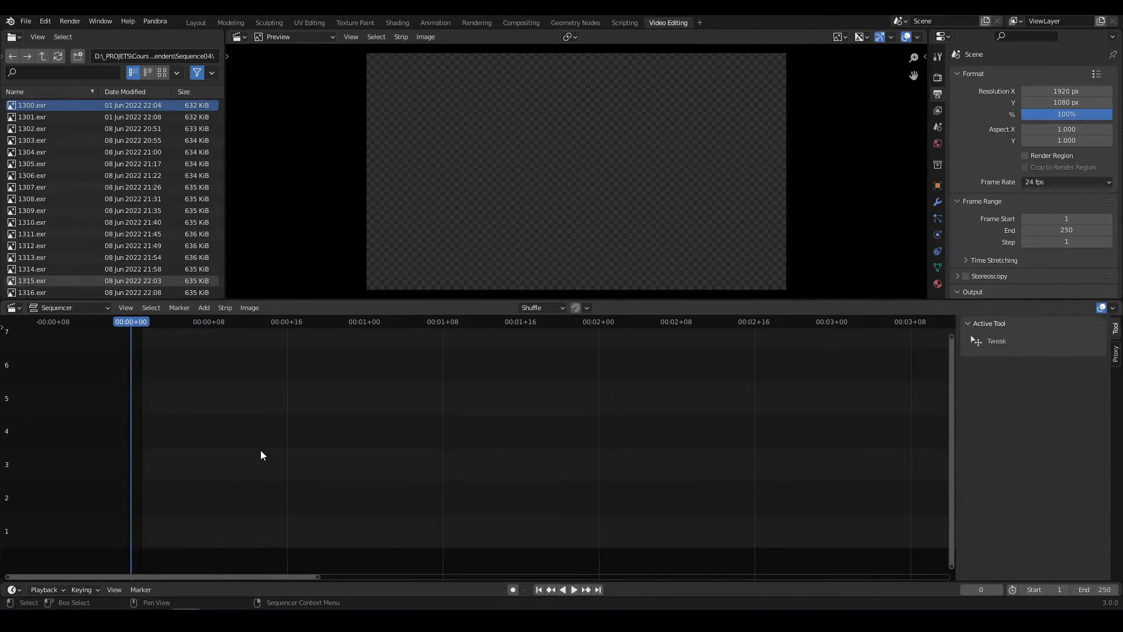
- Add all EXR frames of the Sequence04 folder as one image sequence strip on channel 1, starting at frame 0
{"action": "left_click", "coordinate": [204, 308]}
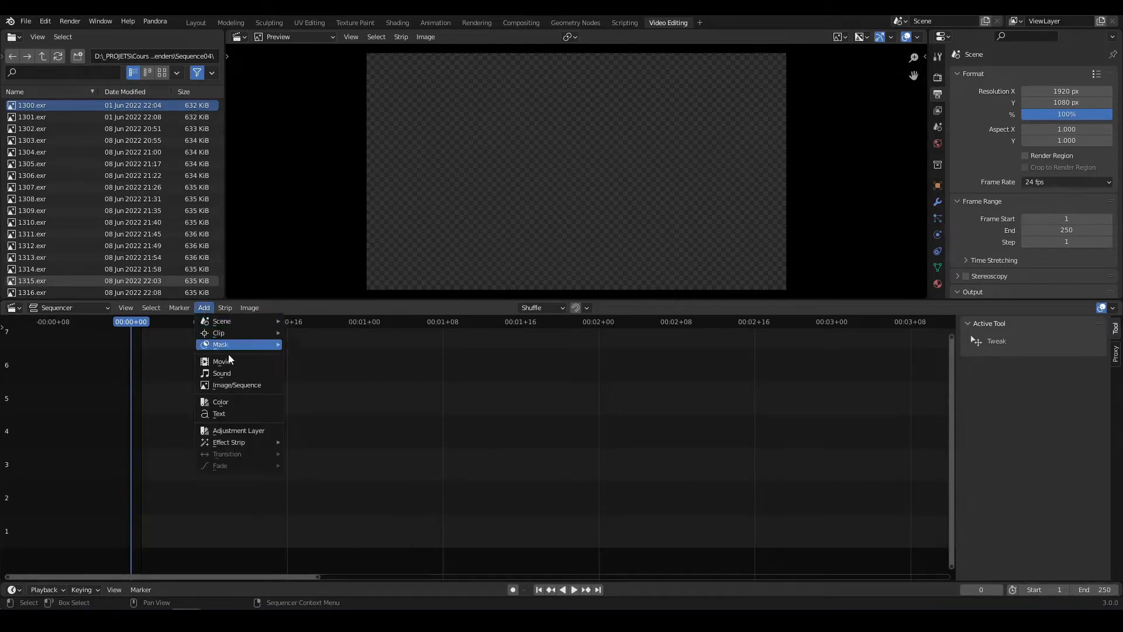
{"action": "left_click", "coordinate": [237, 384]}
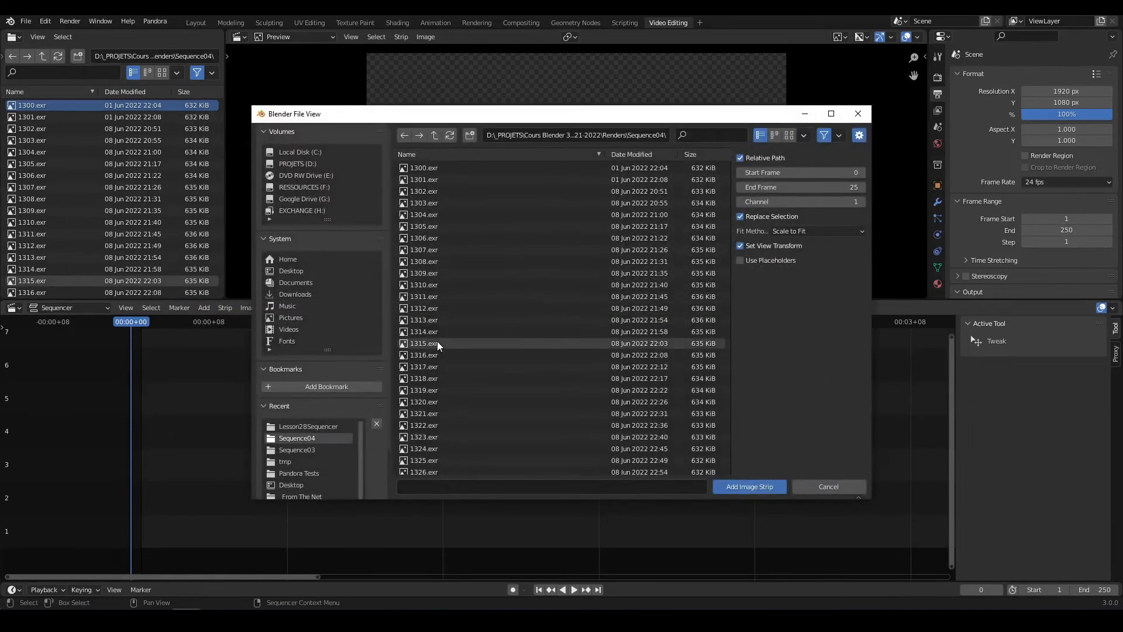
{"action": "key", "text": "a"}
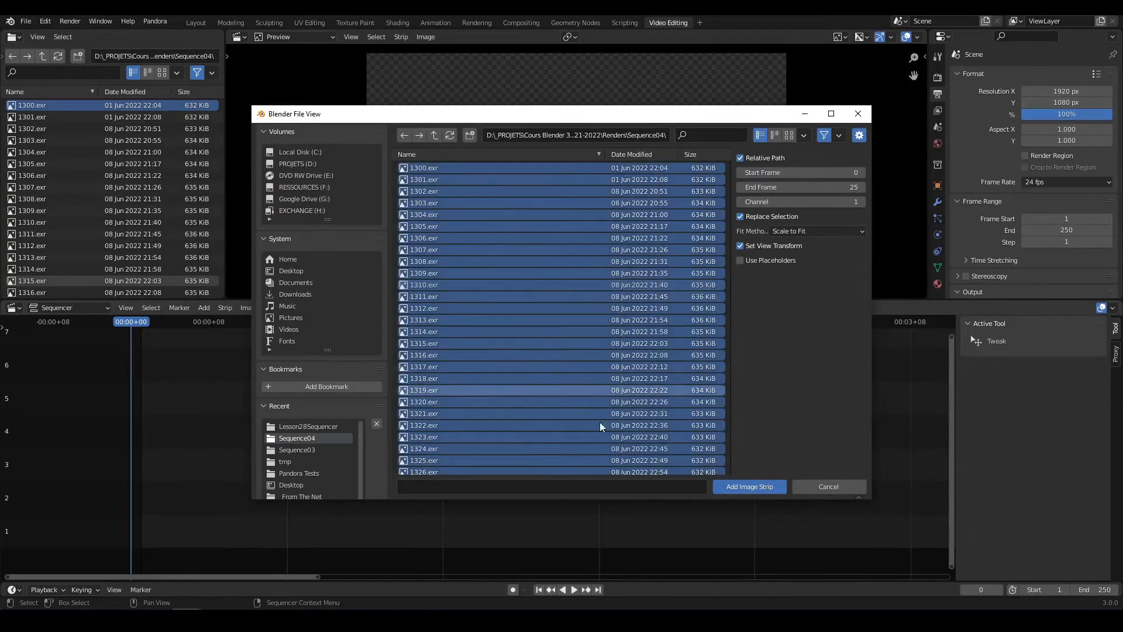
{"action": "left_click", "coordinate": [750, 486]}
{"action": "scroll", "coordinate": [504, 440], "scroll_direction": "down", "scroll_amount": 8}
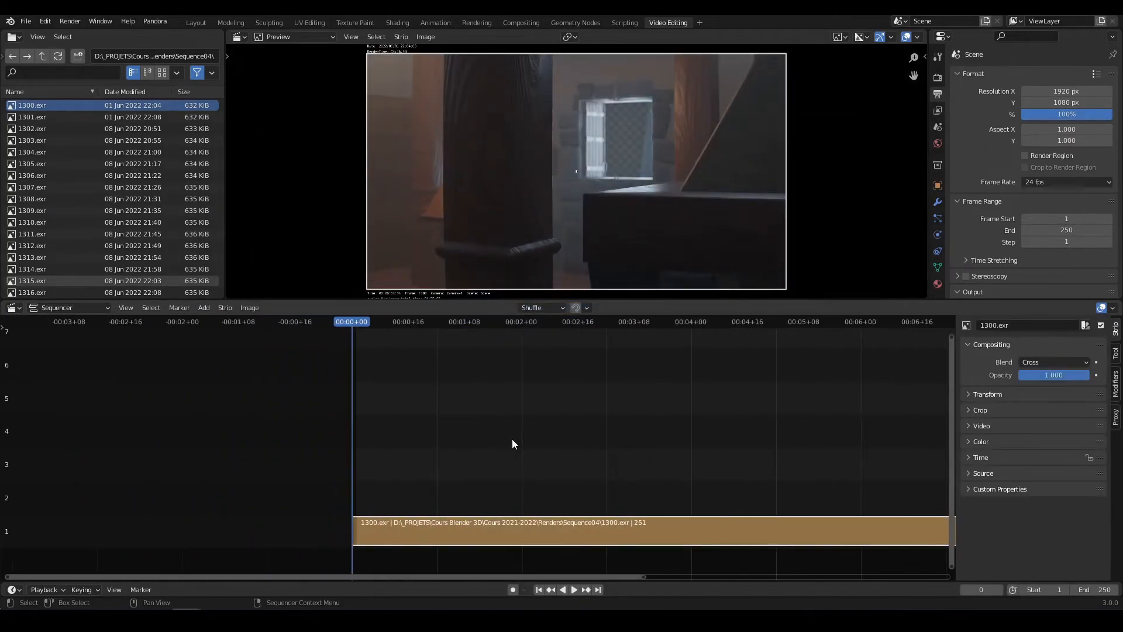
{"action": "scroll", "coordinate": [412, 427], "scroll_direction": "up", "scroll_amount": 2}
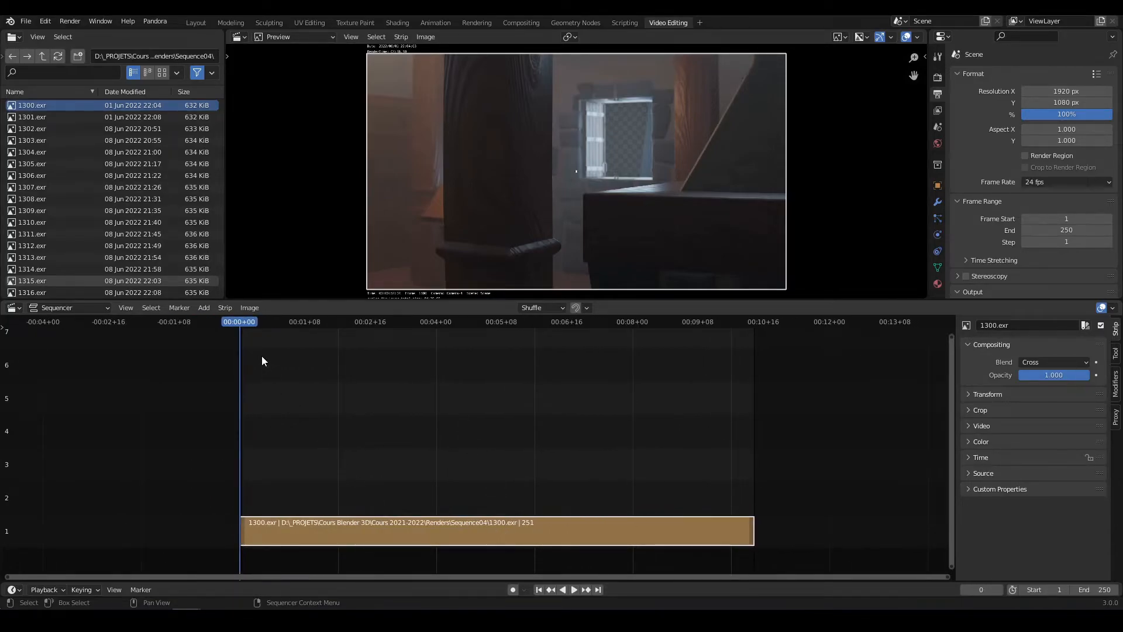
- Scrub through the Sequence04 strip up to frame 88 to check its playback in the preview
{"action": "left_click_drag", "start_coordinate": [262, 324], "coordinate": [319, 341]}
{"action": "left_click", "coordinate": [409, 350]}
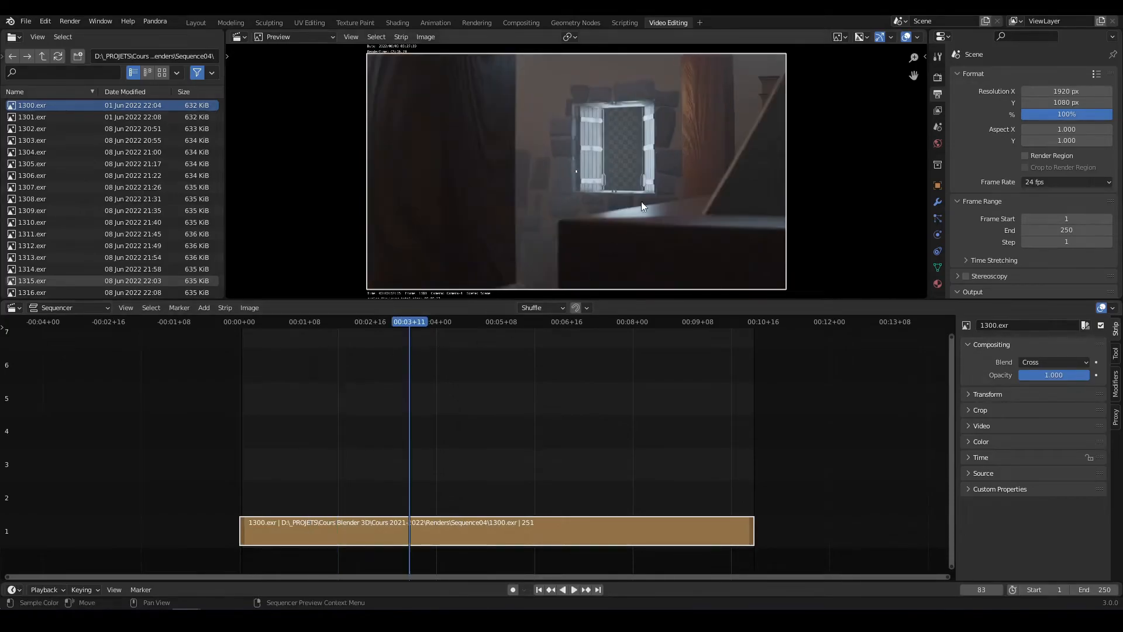
{"action": "mouse_move", "coordinate": [405, 325]}
{"action": "left_mouse_down"}
{"action": "mouse_move", "coordinate": [510, 328]}
{"action": "mouse_move", "coordinate": [283, 323]}
{"action": "mouse_move", "coordinate": [603, 329]}
{"action": "mouse_move", "coordinate": [420, 325]}
{"action": "left_mouse_up"}
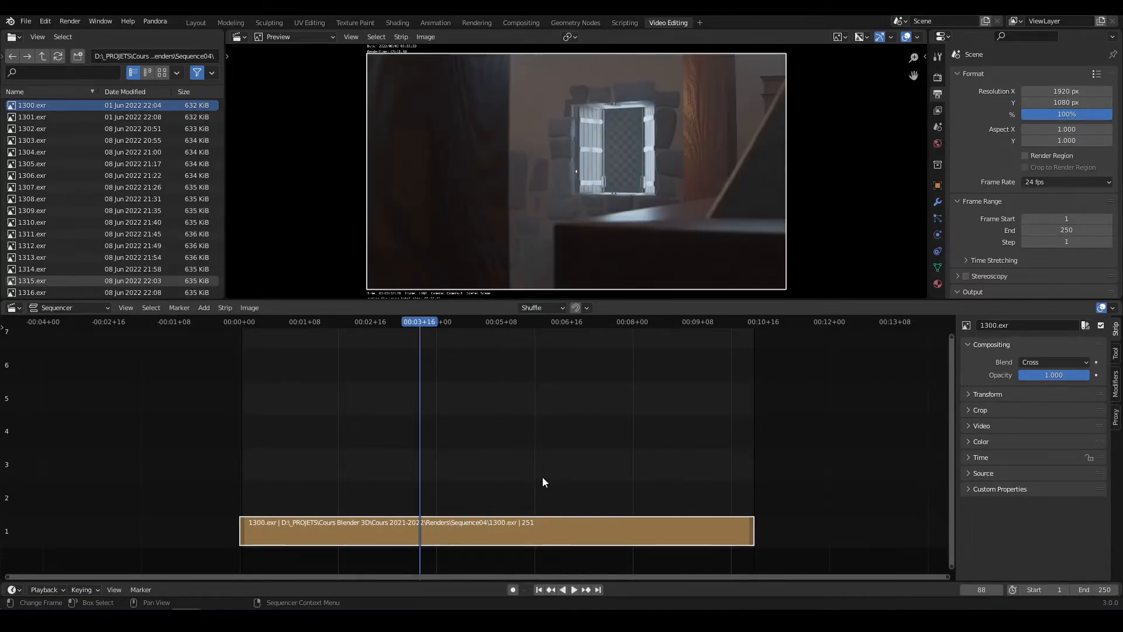
- Try moving the Sequence04 strip and slipping its contents with the playhead at frame 46, cancelling each change
{"action": "scroll", "coordinate": [508, 515], "scroll_direction": "right", "scroll_amount": 1, "text": "ctrl"}
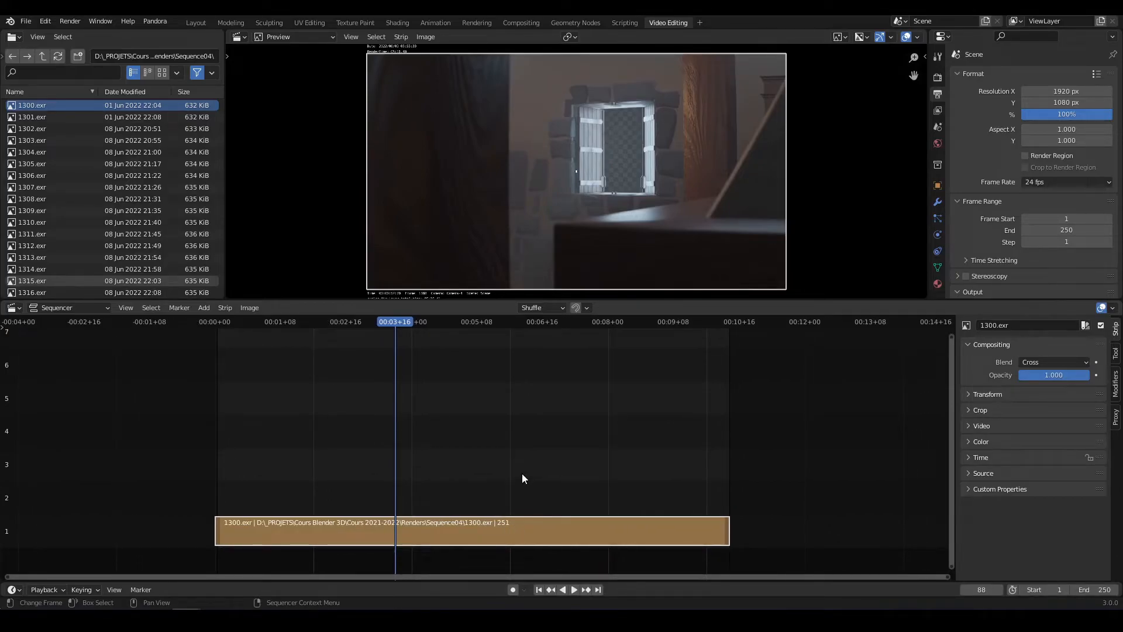
{"action": "left_click_drag", "start_coordinate": [395, 325], "coordinate": [310, 328]}
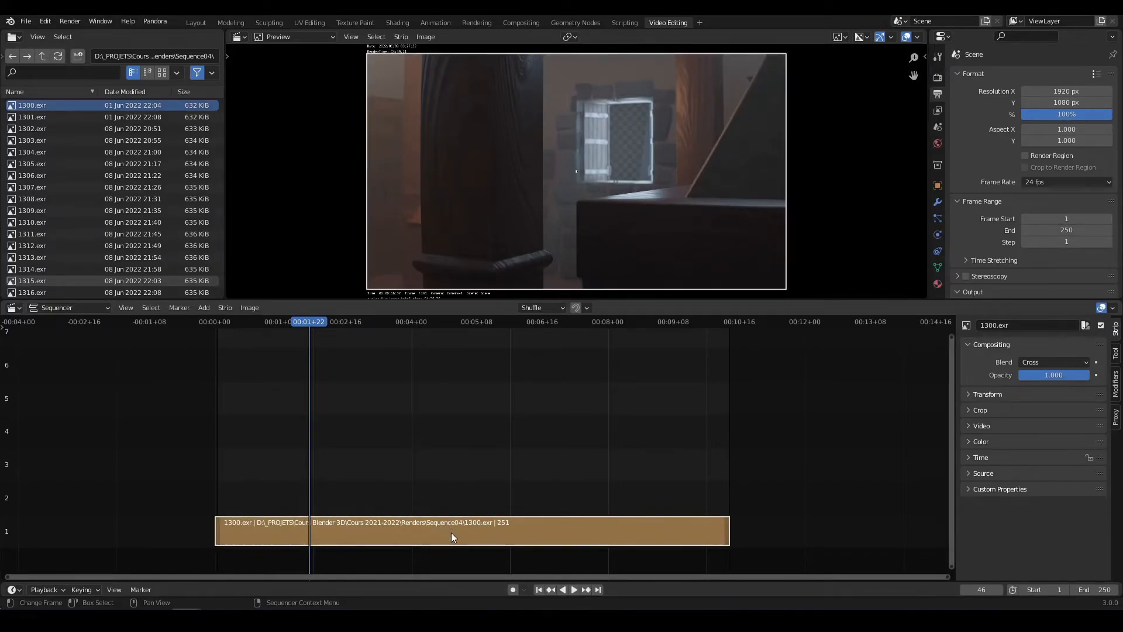
{"action": "key", "text": "g"}
{"action": "right_click", "coordinate": [475, 458]}
{"action": "key", "text": "g"}
{"action": "right_click", "coordinate": [523, 422]}
{"action": "key", "text": "s"}
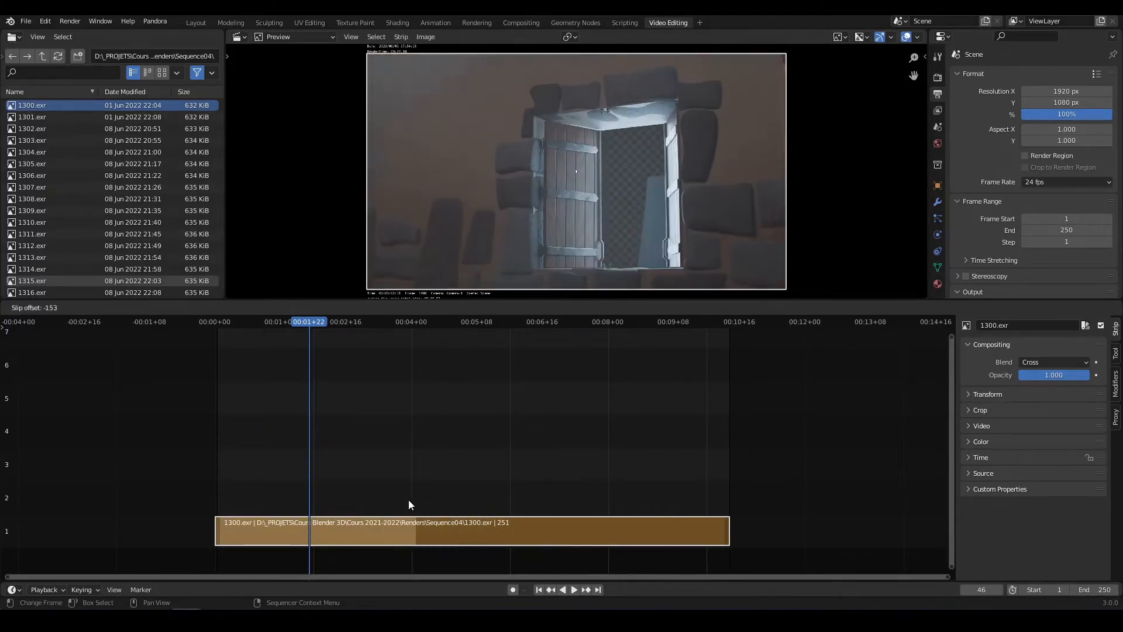
{"action": "right_click", "coordinate": [689, 508]}
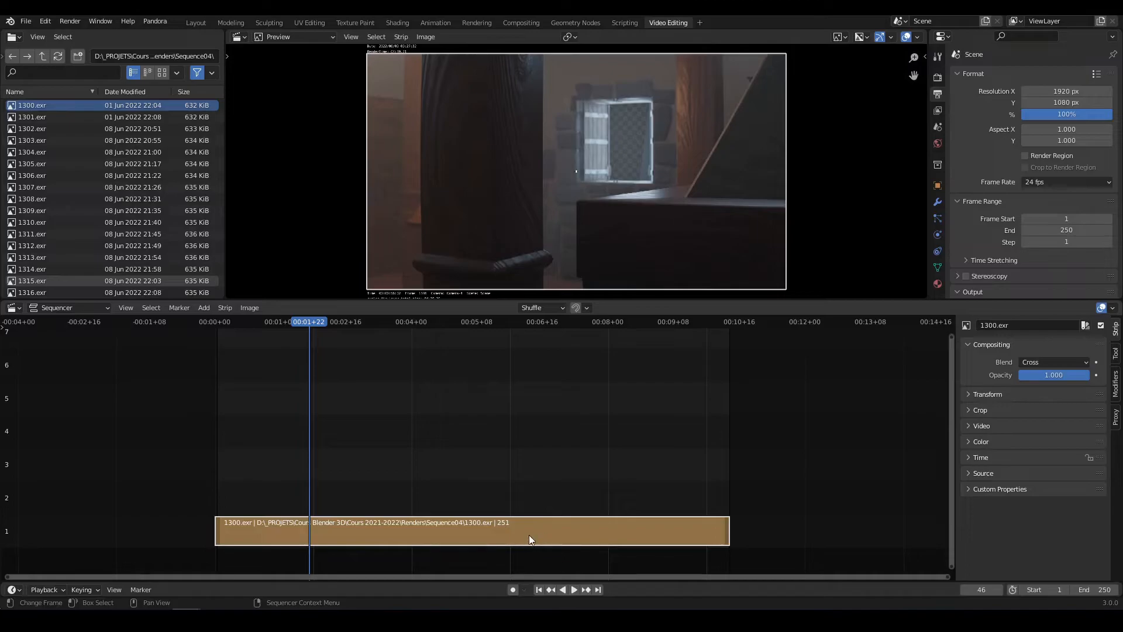
- Split the strip at frame 106 and move its second part to channel 3, overlapping the end of the first part
{"action": "left_click_drag", "start_coordinate": [425, 323], "coordinate": [430, 323]}
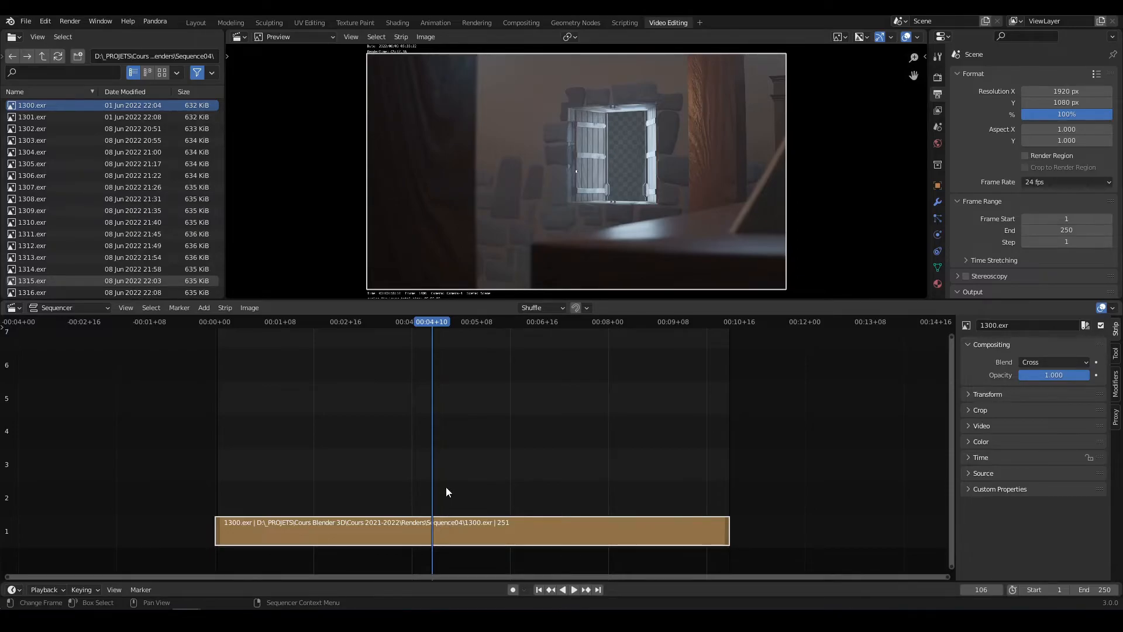
{"action": "key", "text": "k"}
{"action": "left_click_drag", "start_coordinate": [499, 531], "coordinate": [403, 463]}
{"action": "key", "text": "space"}
{"action": "left_click", "coordinate": [399, 324]}
{"action": "key", "text": "space"}
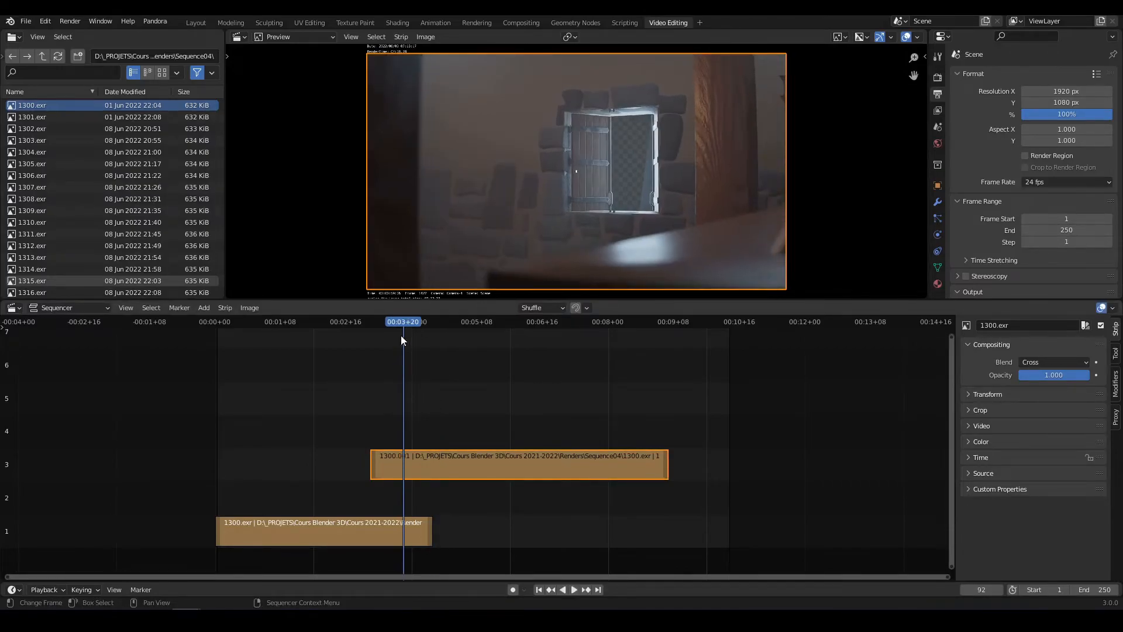
- Add a Cross transition between the two overlapping strips and scrub through it in the preview
{"action": "left_click", "coordinate": [374, 535], "text": "shift"}
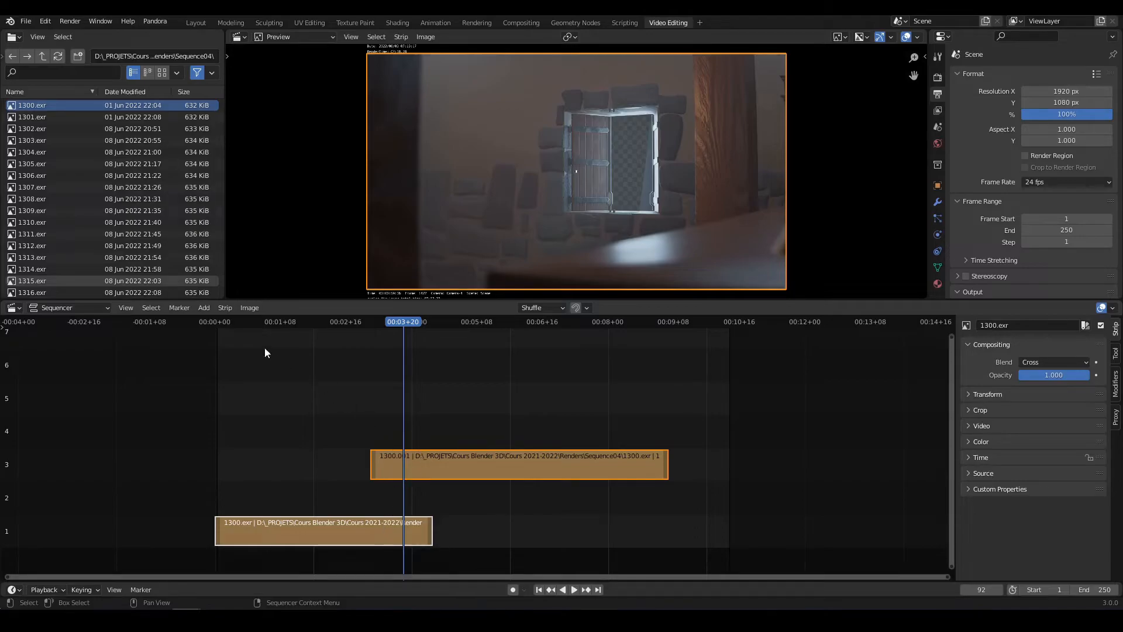
{"action": "left_click", "coordinate": [203, 308]}
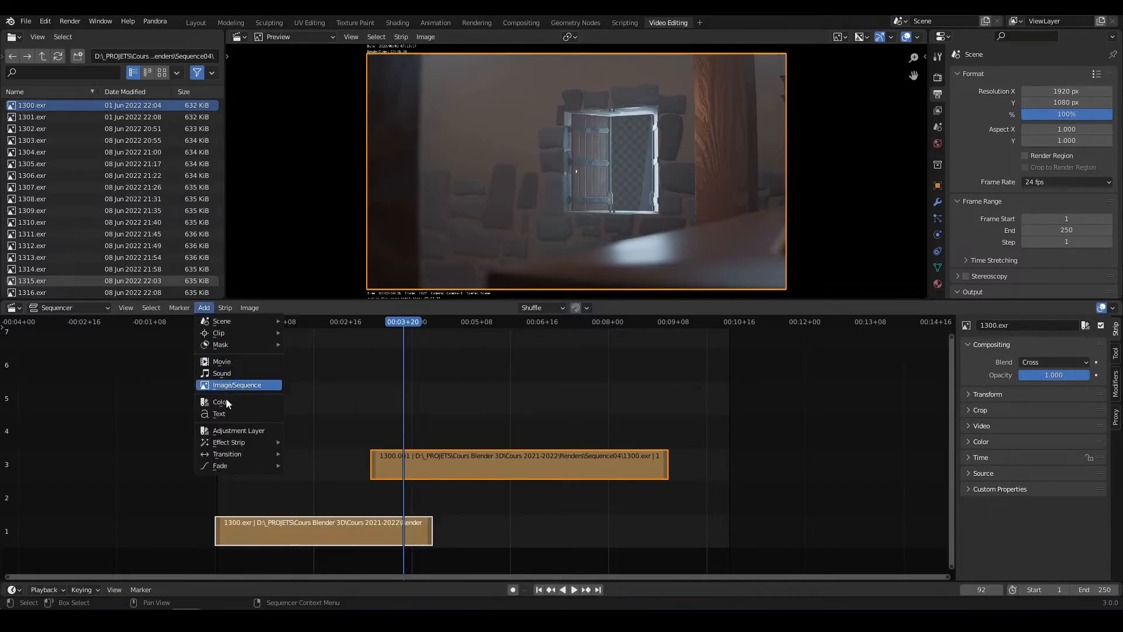
{"action": "mouse_move", "coordinate": [225, 452]}
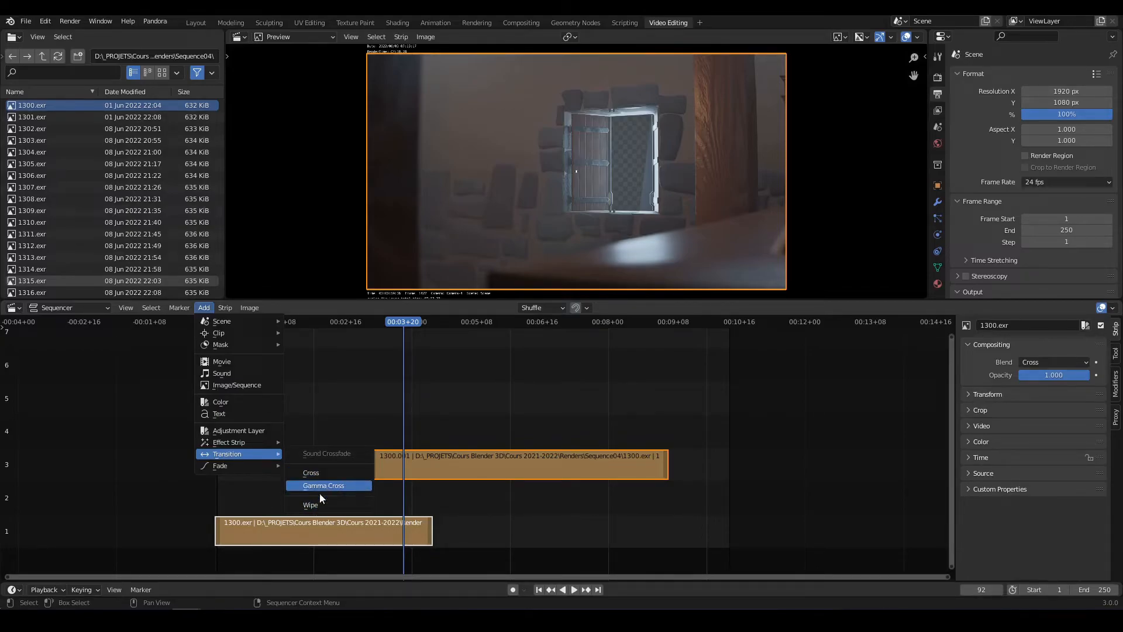
{"action": "left_click", "coordinate": [322, 474]}
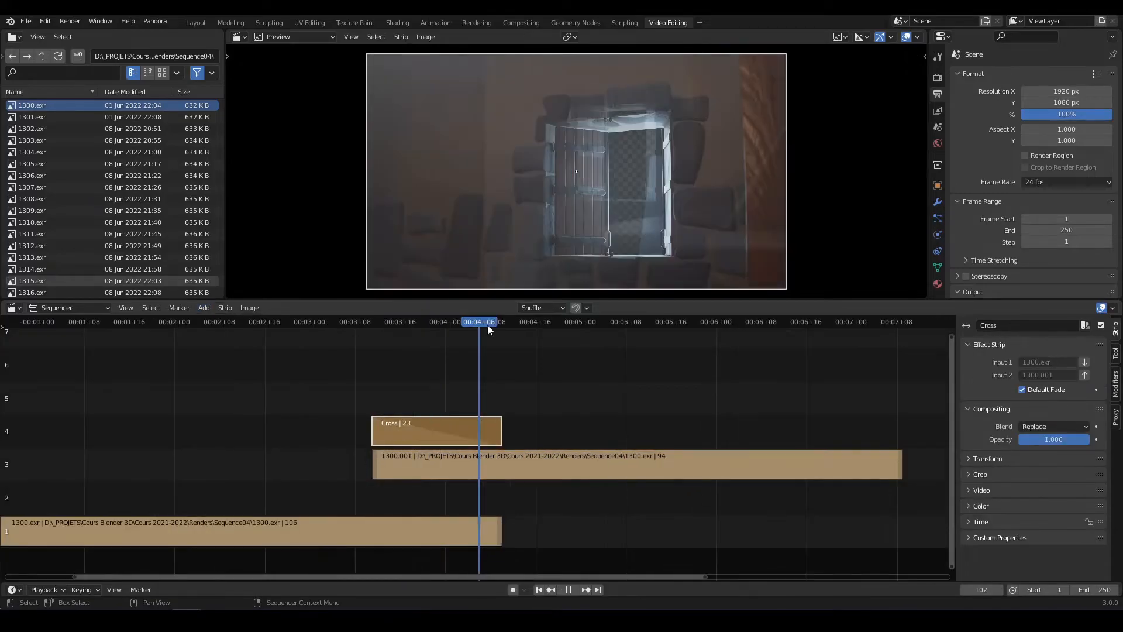
{"action": "left_click_drag", "start_coordinate": [487, 325], "coordinate": [413, 328]}
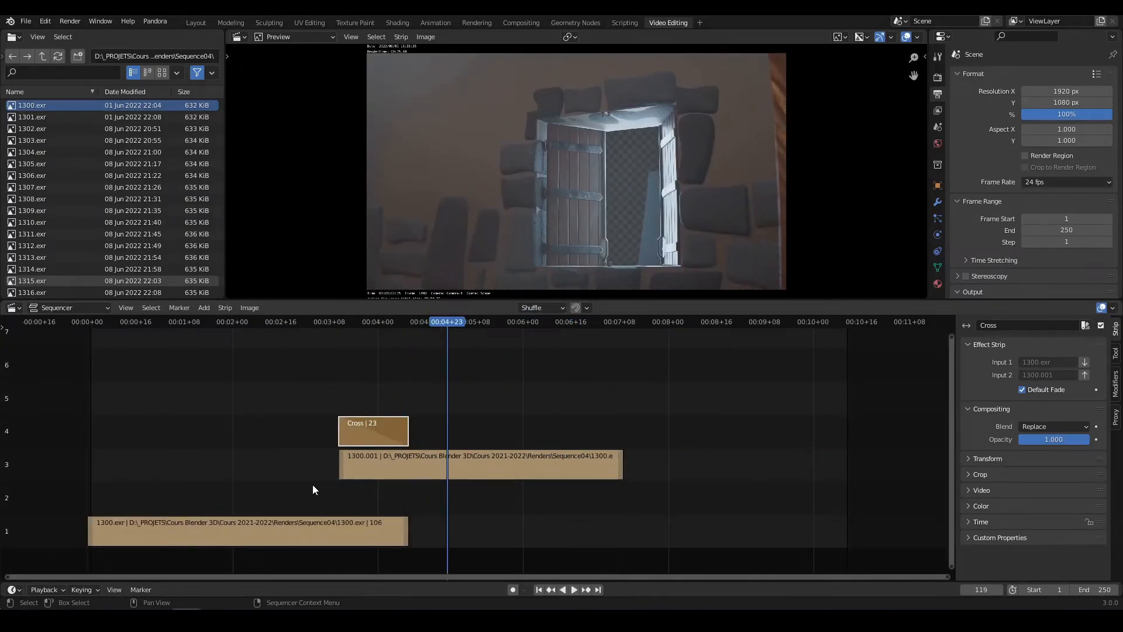
- Move the playhead to the end of the second strip at frame 177 and show the timeline in frames instead of seconds
{"action": "middle_click_drag", "start_coordinate": [409, 386], "coordinate": [472, 348]}
{"action": "left_click_drag", "start_coordinate": [499, 322], "coordinate": [595, 325]}
{"action": "scroll", "coordinate": [497, 359], "scroll_direction": "down", "scroll_amount": 4, "text": "ctrl"}
{"action": "scroll", "coordinate": [643, 339], "scroll_direction": "up", "scroll_amount": 3, "text": "ctrl"}
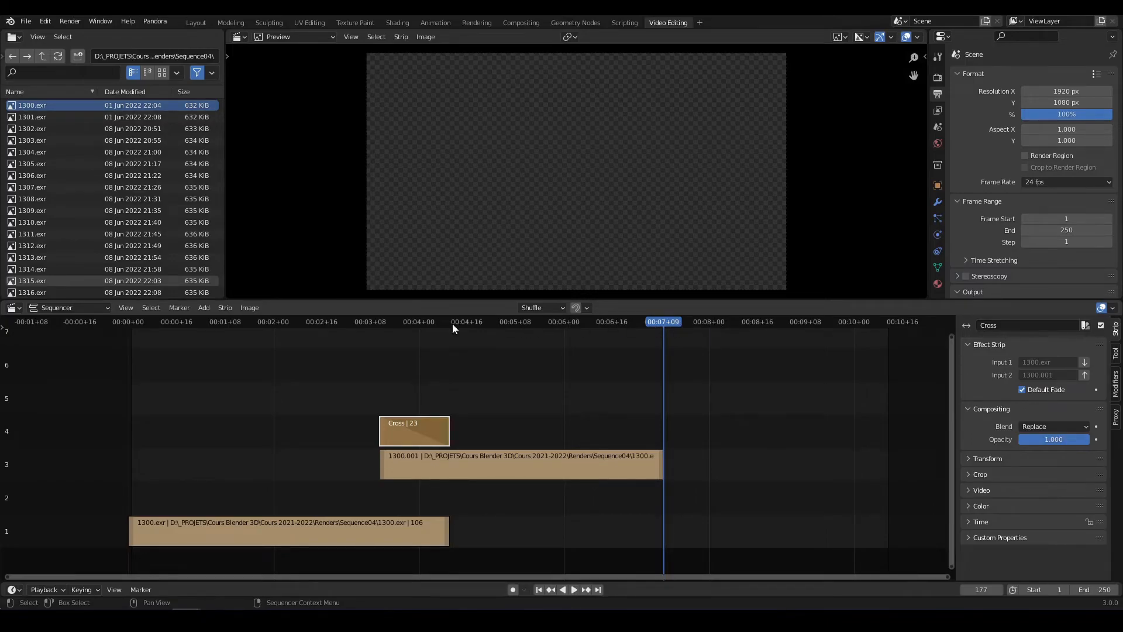
{"action": "key", "text": "ctrl+t"}
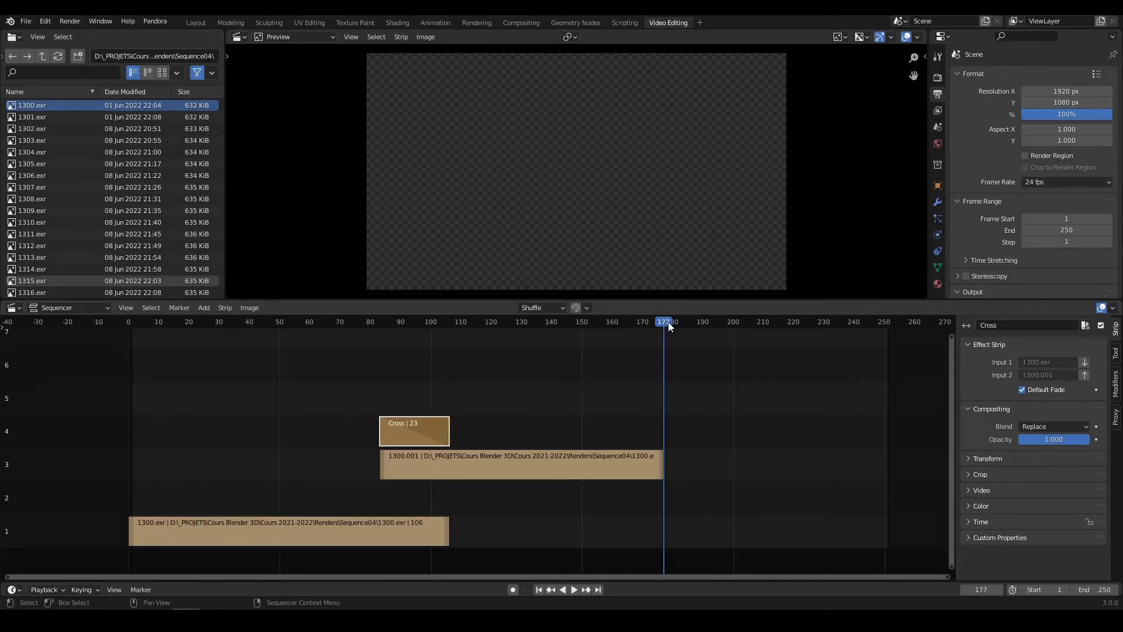
{"action": "scroll", "coordinate": [977, 192], "scroll_direction": "down", "scroll_amount": 4}
{"action": "scroll", "coordinate": [978, 192], "scroll_direction": "up", "scroll_amount": 4}
- Set the scene's end frame to 177
{"action": "double_click", "coordinate": [1060, 231]}
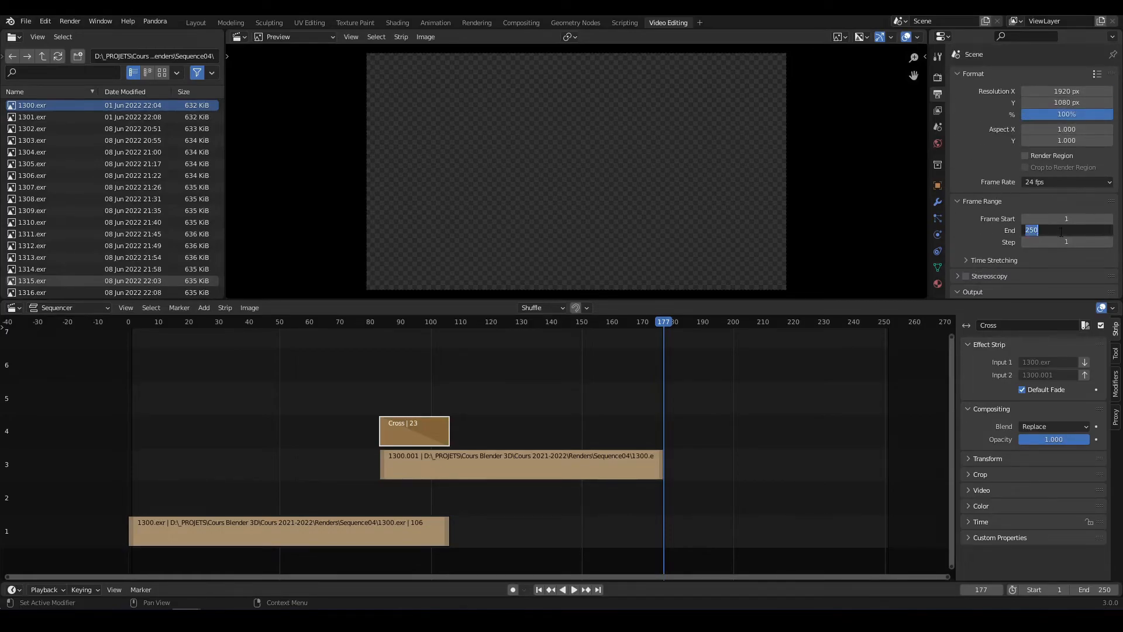
{"action": "type", "text": "177"}
{"action": "key", "text": "Return"}
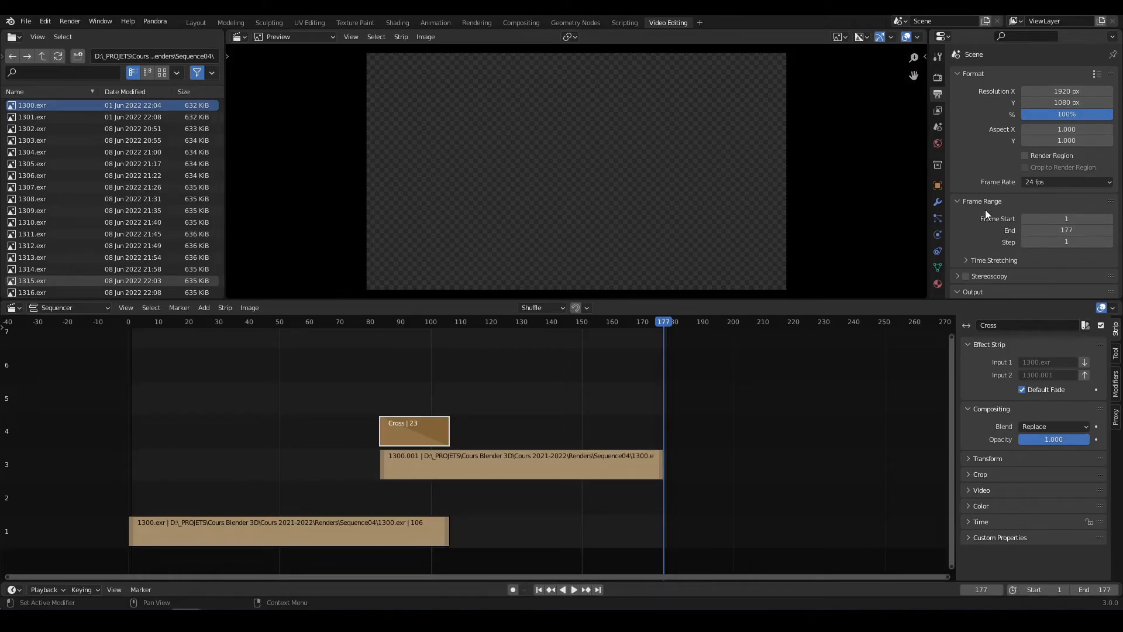
- Set the output file format to FFmpeg Video and apply the H264 in MP4 encoding preset
{"action": "scroll", "coordinate": [985, 234], "scroll_direction": "down", "scroll_amount": 5}
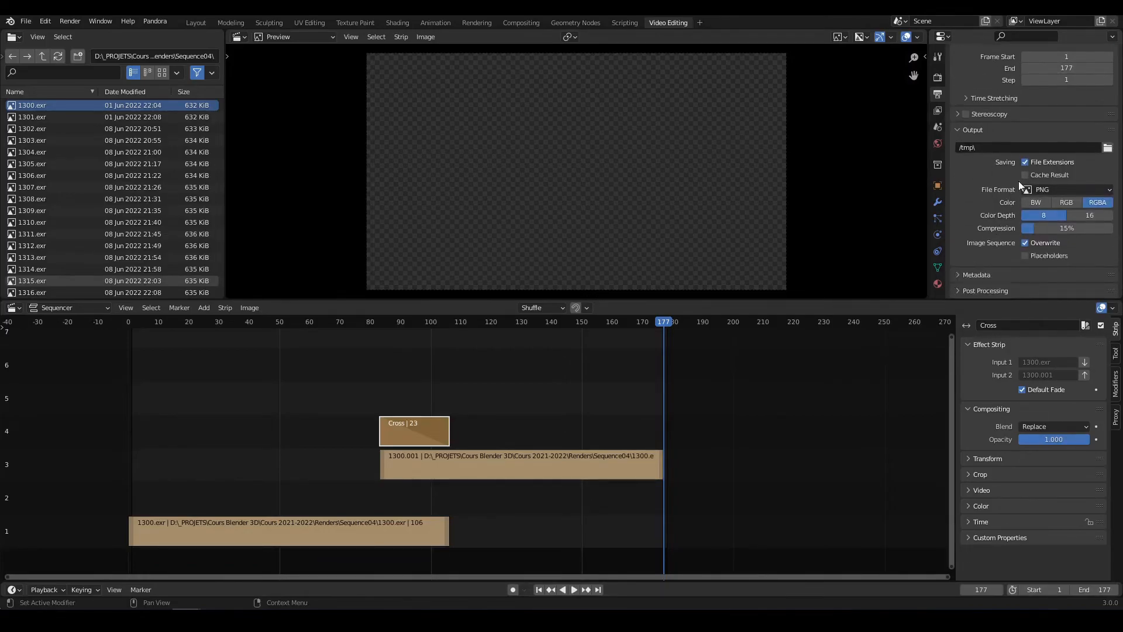
{"action": "middle_click_drag", "start_coordinate": [701, 395], "coordinate": [810, 354]}
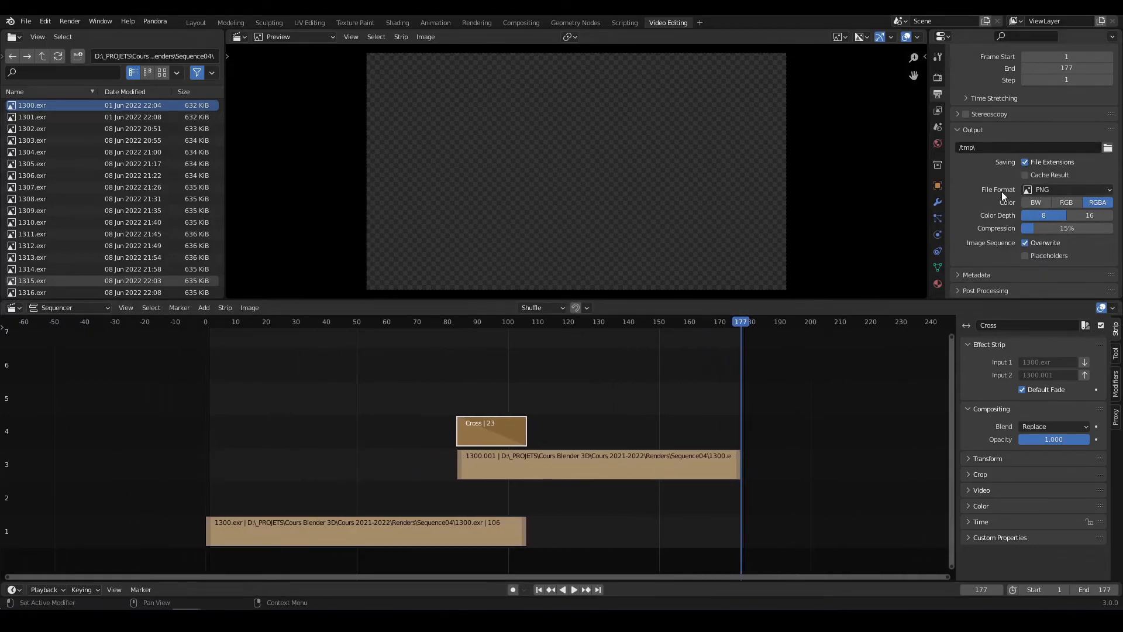
{"action": "left_click", "coordinate": [1068, 189]}
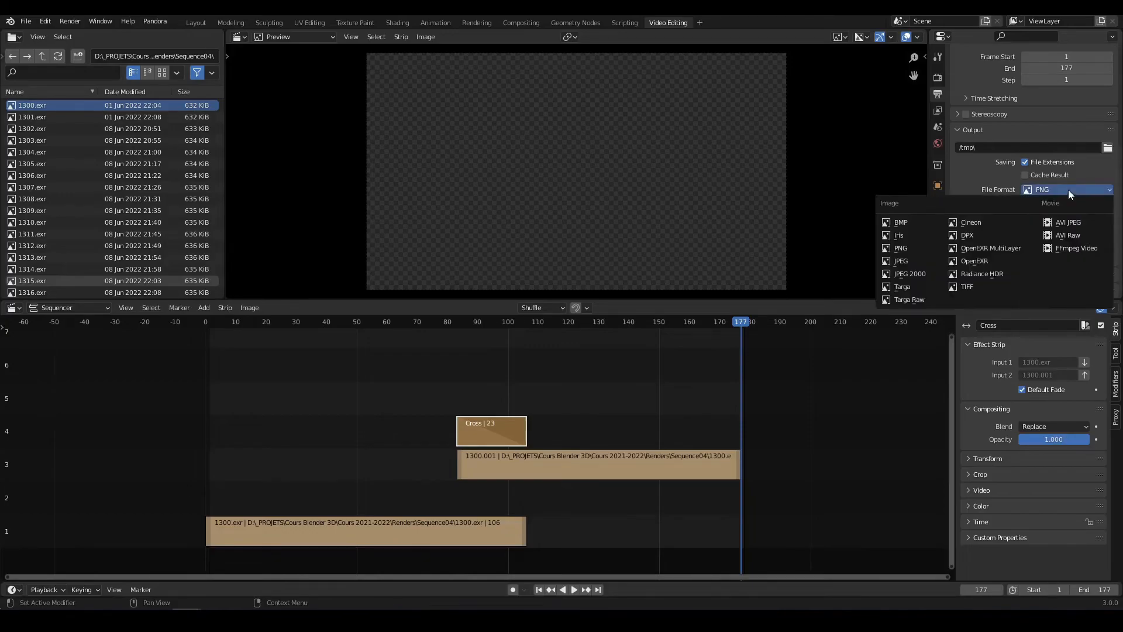
{"action": "left_click", "coordinate": [1078, 248]}
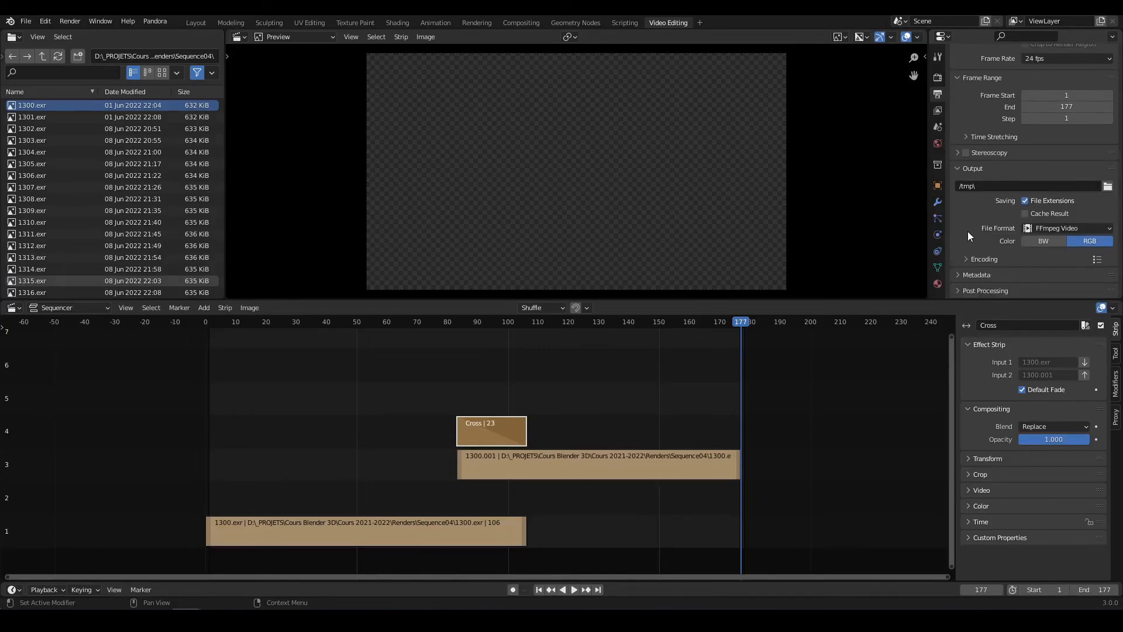
{"action": "left_click", "coordinate": [1097, 259]}
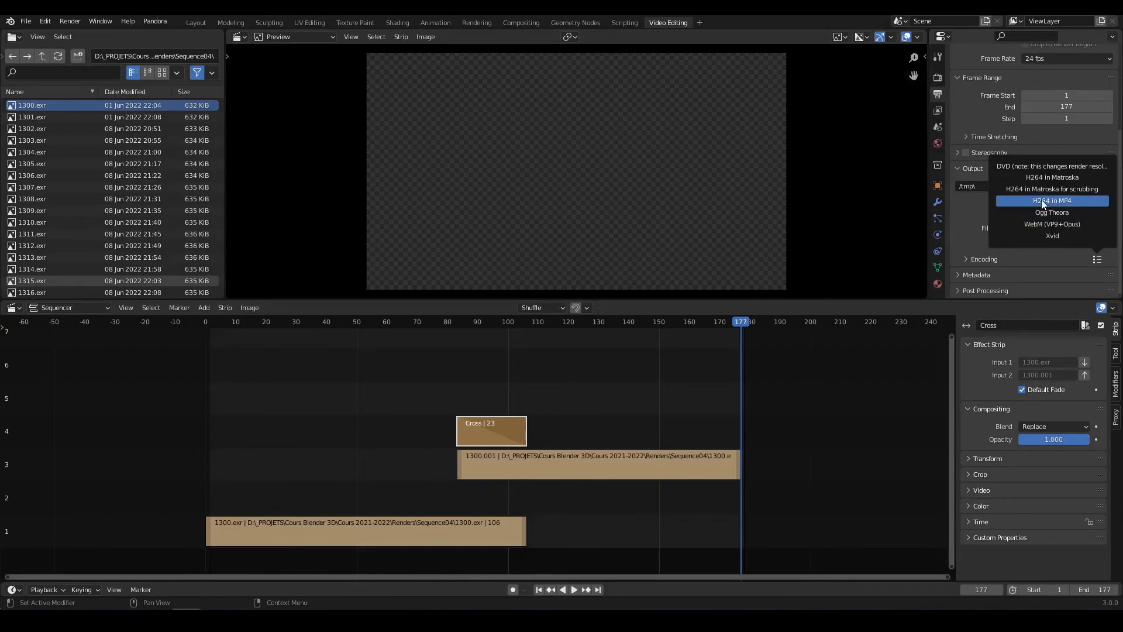
{"action": "left_click", "coordinate": [1061, 201]}
{"action": "scroll", "coordinate": [977, 245], "scroll_direction": "down", "scroll_amount": 5}
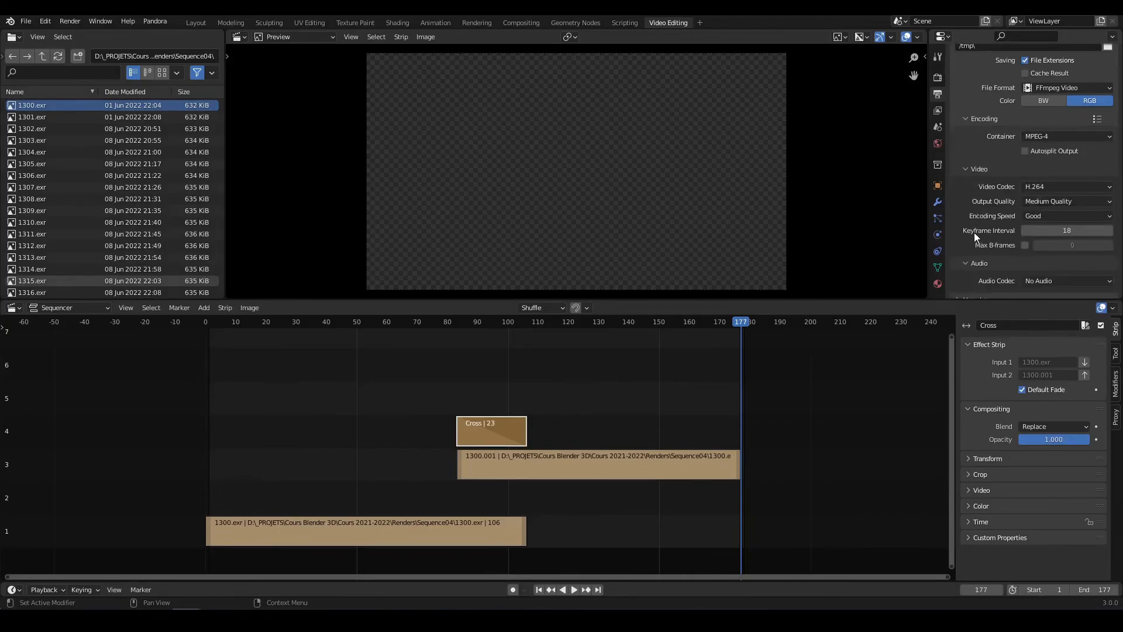
{"action": "scroll", "coordinate": [1004, 210], "scroll_direction": "down", "scroll_amount": 1}
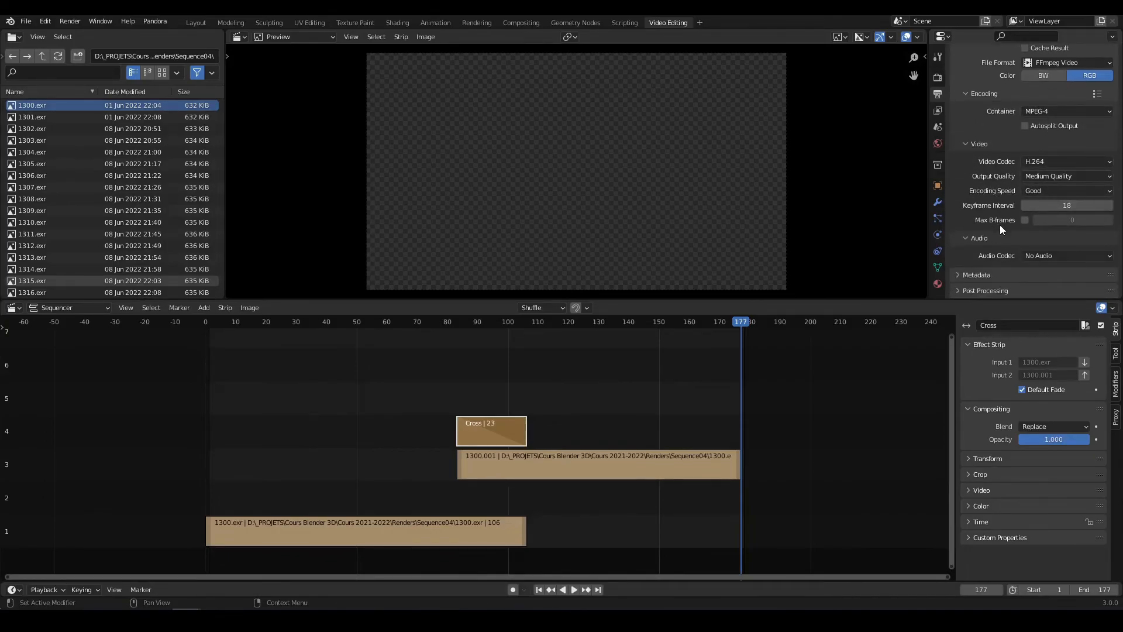
- Set the output's audio codec to AC3, review the output settings, and open the render commands
{"action": "left_click", "coordinate": [1048, 258]}
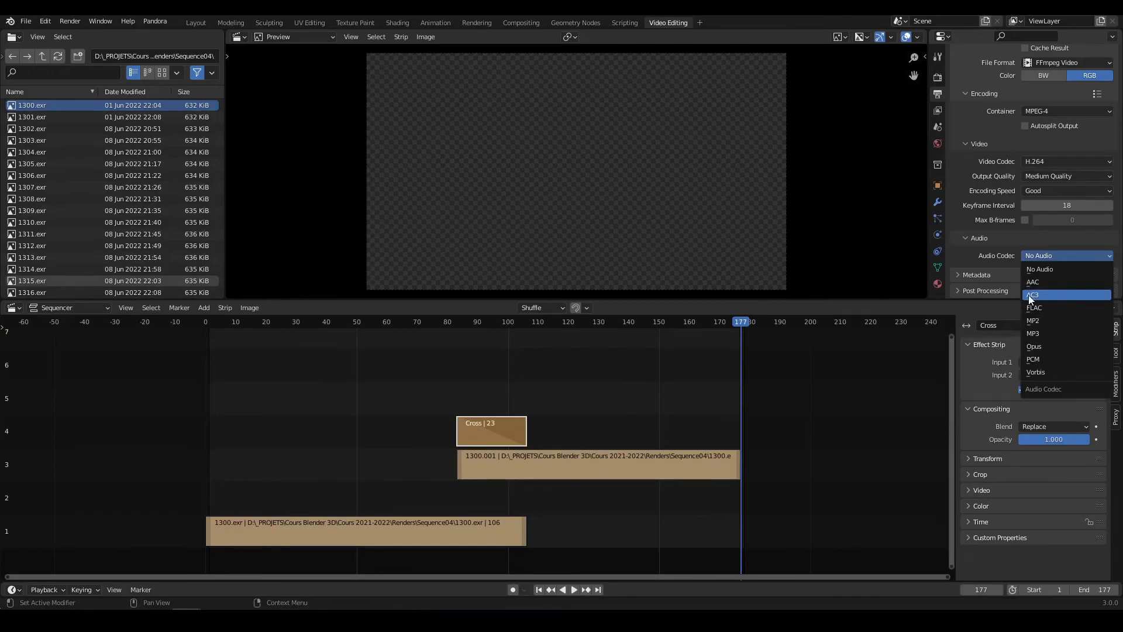
{"action": "left_click", "coordinate": [1050, 294]}
{"action": "scroll", "coordinate": [955, 245], "scroll_direction": "down", "scroll_amount": 2}
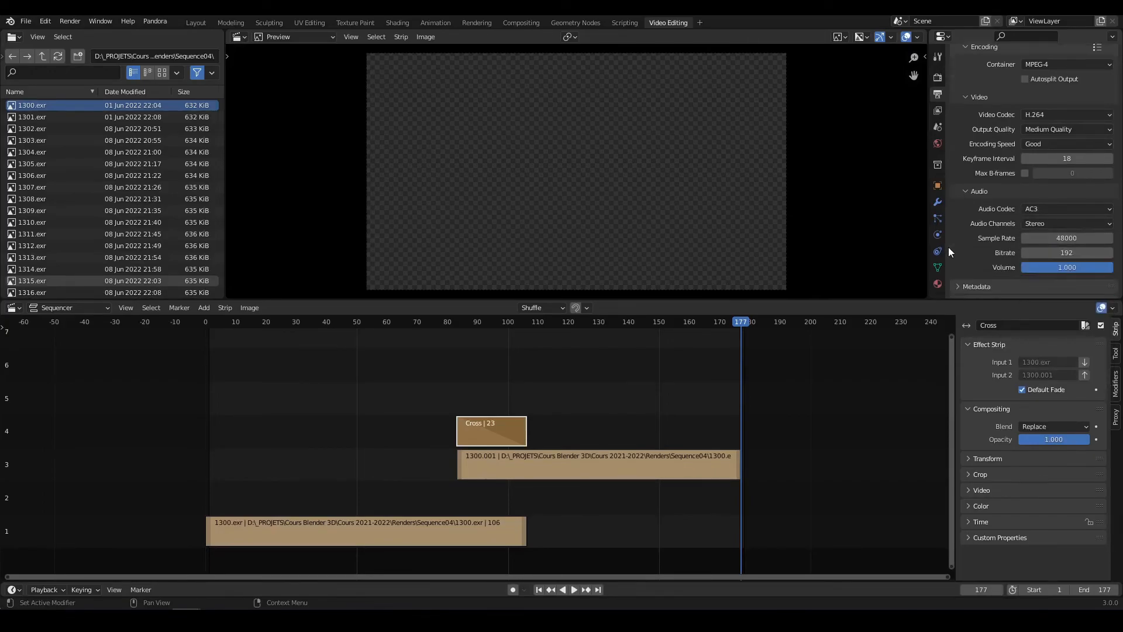
{"action": "scroll", "coordinate": [964, 228], "scroll_direction": "up", "scroll_amount": 10}
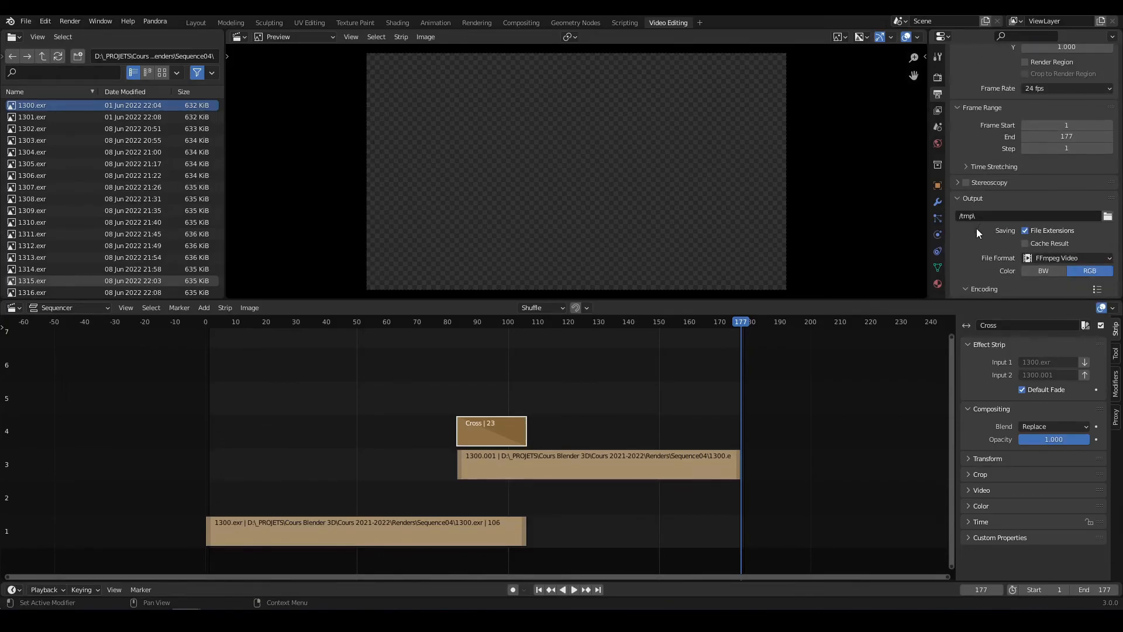
{"action": "scroll", "coordinate": [977, 227], "scroll_direction": "up", "scroll_amount": 4}
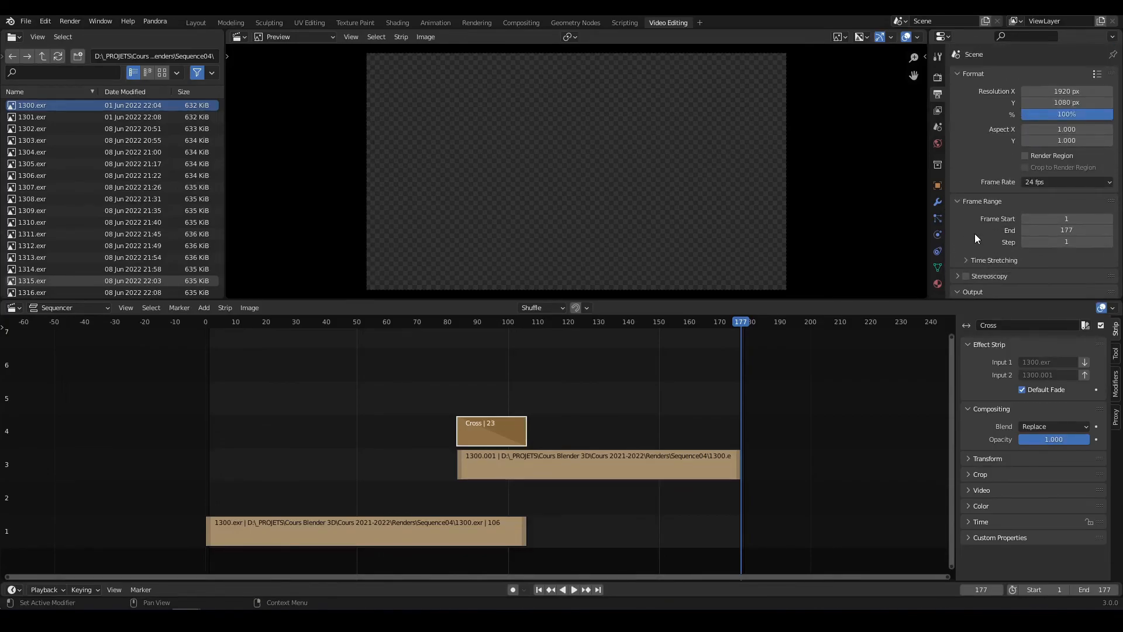
{"action": "left_click", "coordinate": [72, 23]}
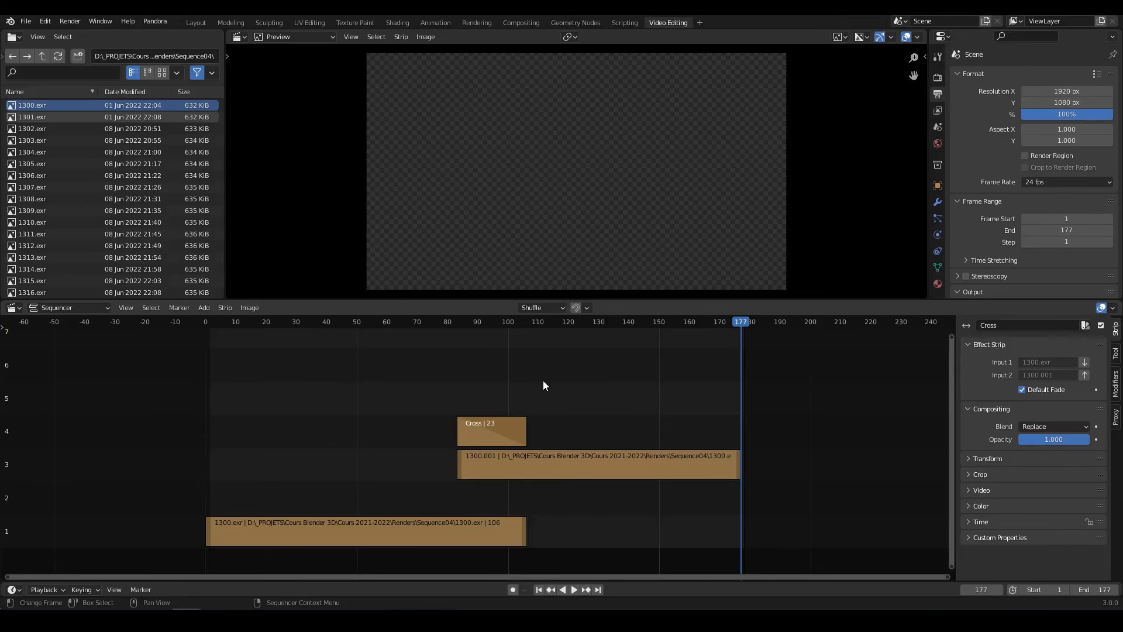
- Scrub and play through the edited strips and their Cross transition, ending at frame 133
{"action": "left_click_drag", "start_coordinate": [739, 321], "coordinate": [401, 331]}
{"action": "key", "text": "space"}
{"action": "left_click_drag", "start_coordinate": [510, 331], "coordinate": [356, 330]}
{"action": "left_click", "coordinate": [508, 321]}
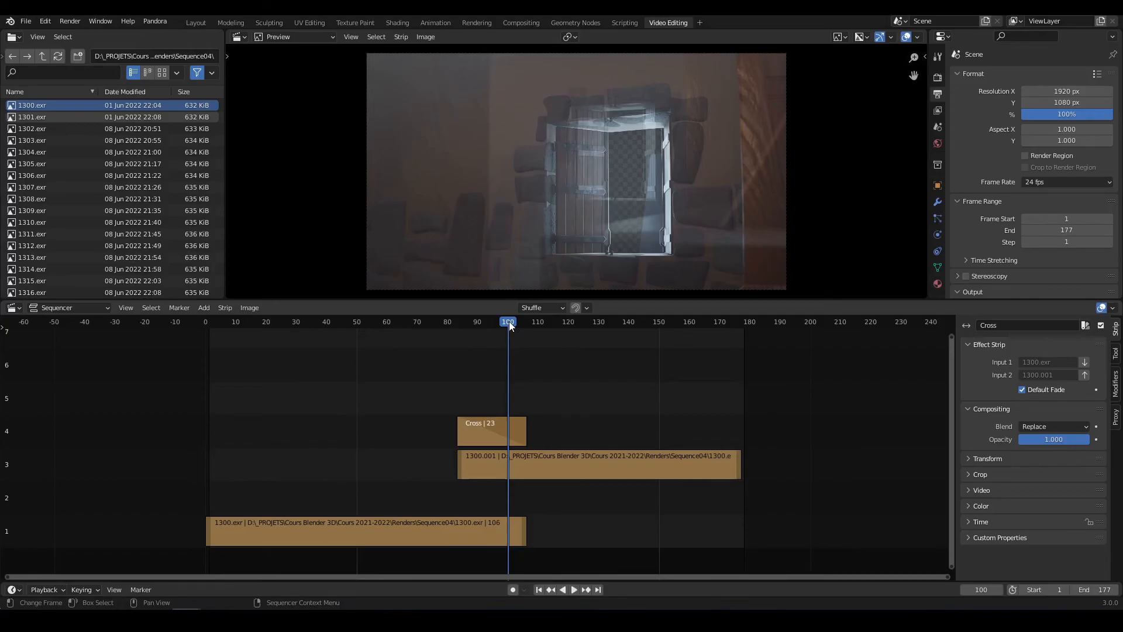
{"action": "left_click_drag", "start_coordinate": [509, 321], "coordinate": [607, 326]}
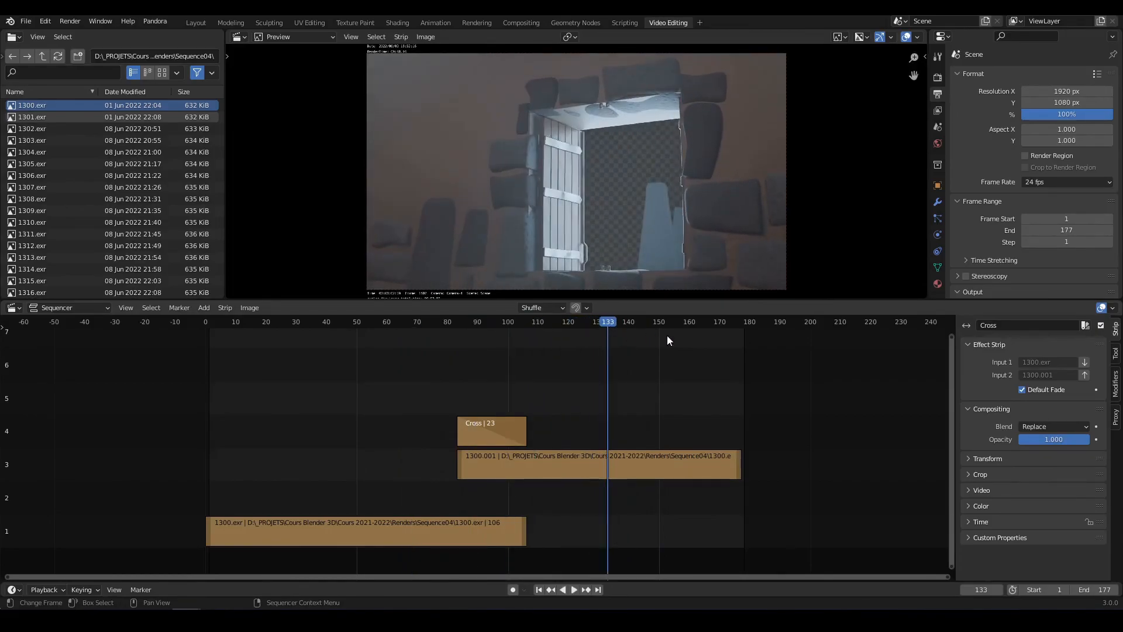